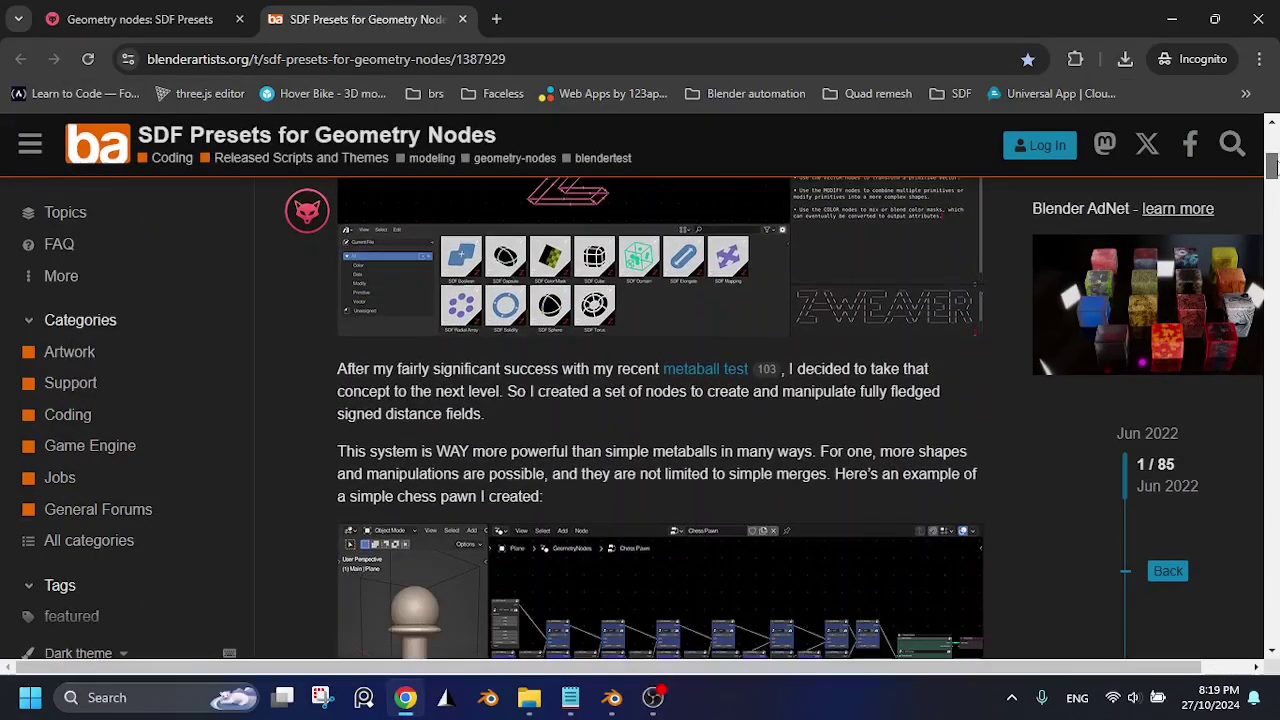
Step: Review the SDF Presets for Geometry Nodes forum thread and the description and pricing on its Gumroad product page
drag(1272, 165, 1272, 190)
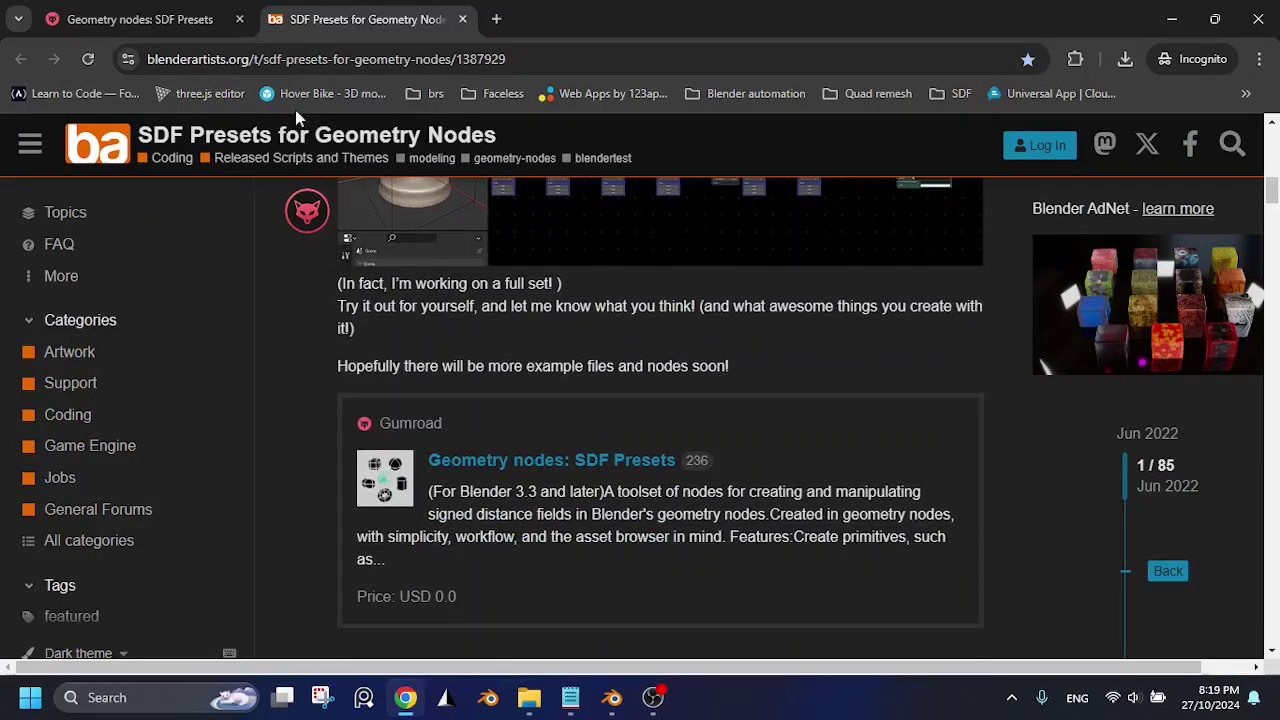
click(172, 24)
scroll(977, 490, down, 5)
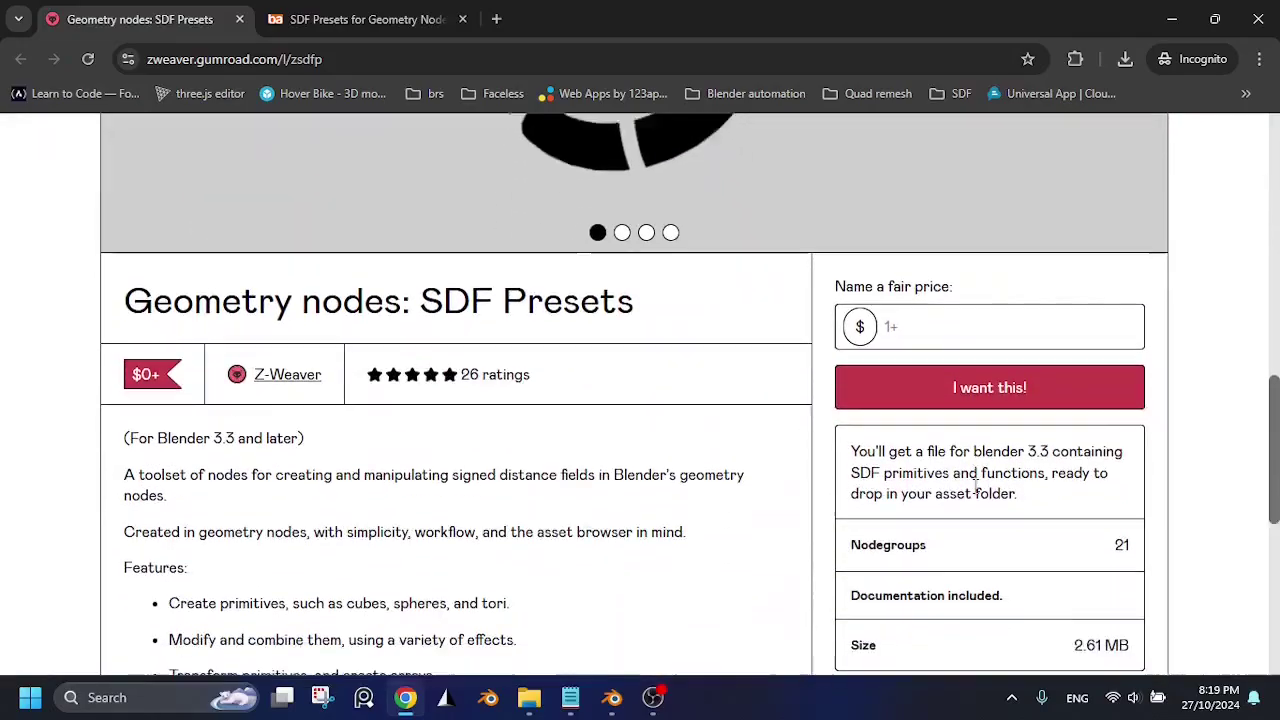
scroll(977, 490, down, 2)
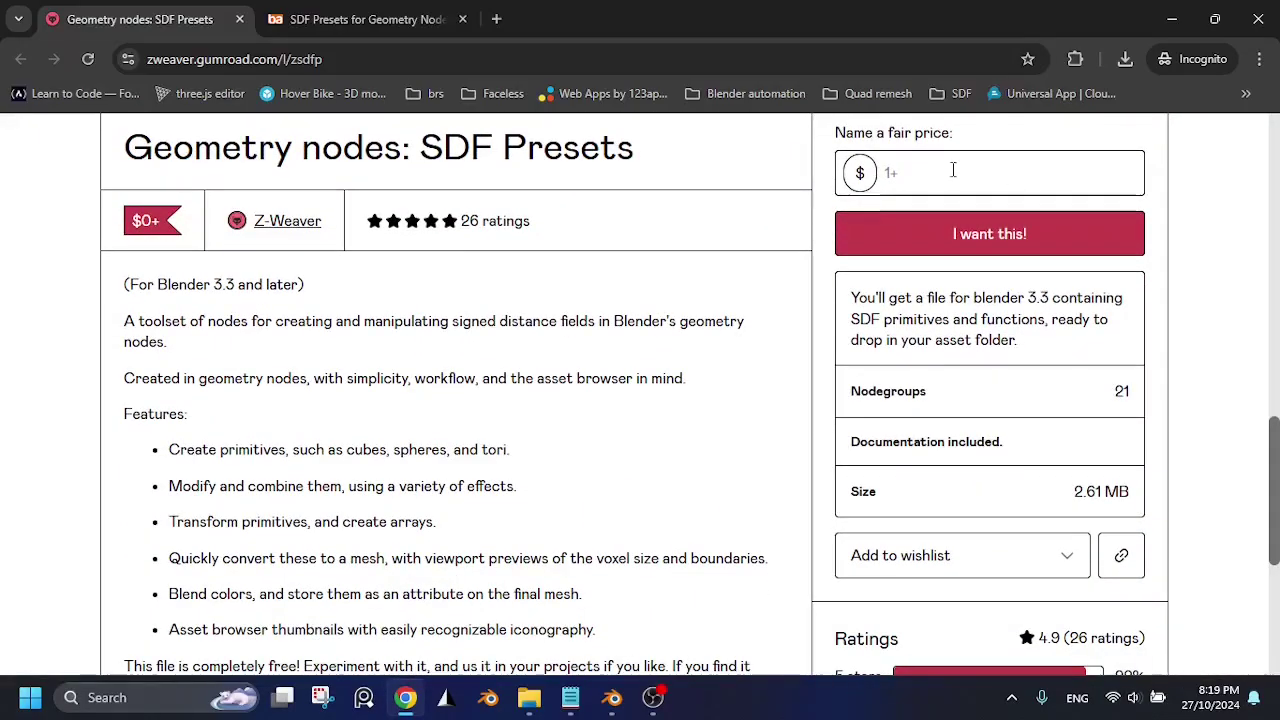
scroll(953, 170, up, 1)
click(957, 265)
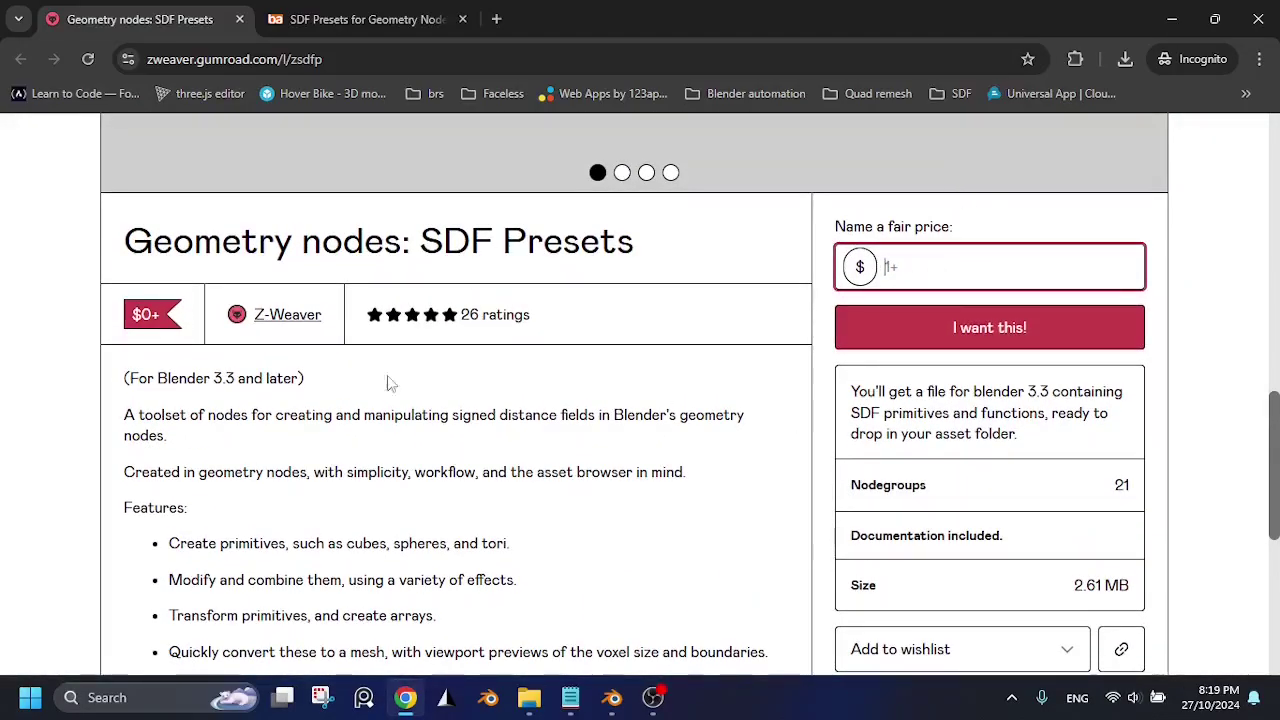
scroll(580, 521, down, 5)
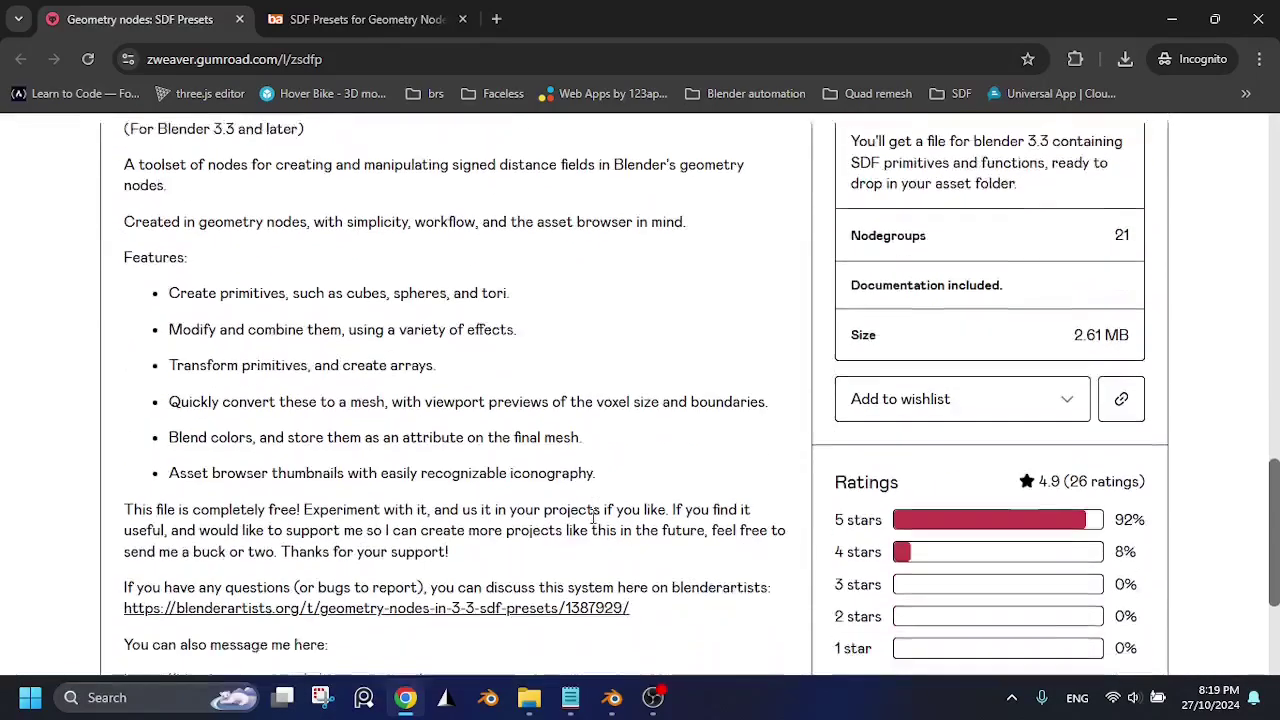
scroll(595, 524, down, 1)
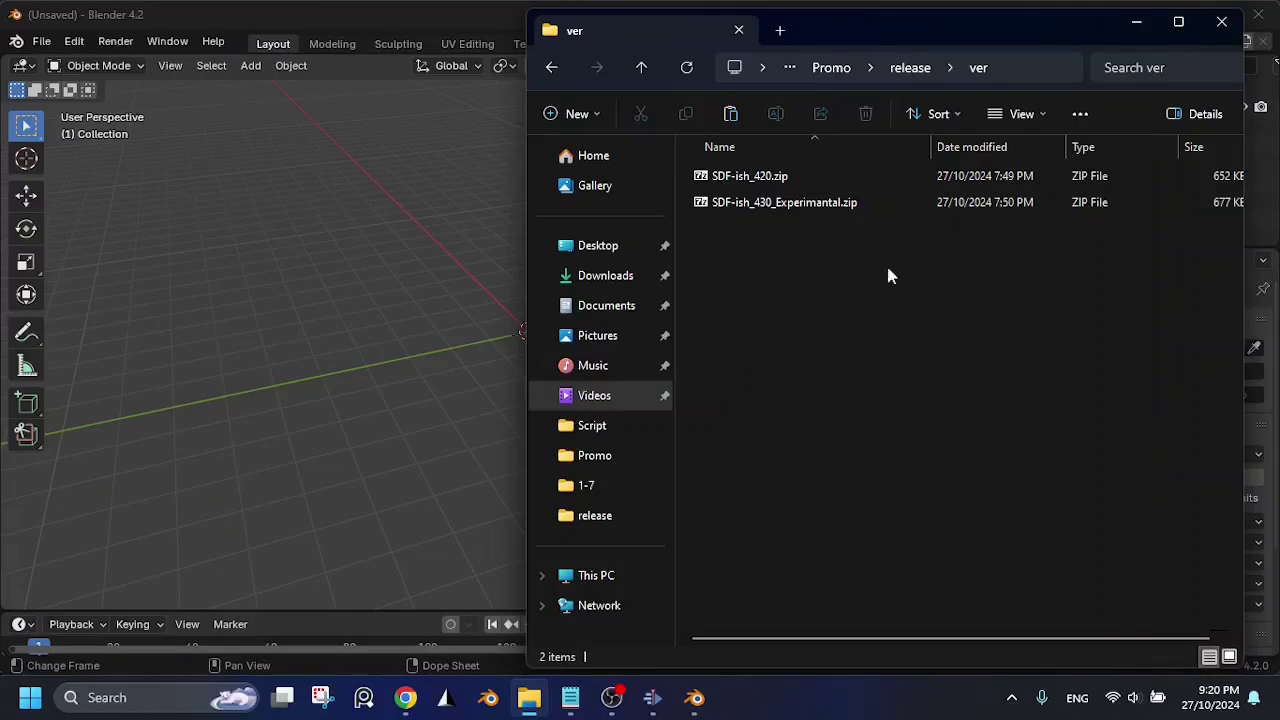
Step: Check the two add-on archives, SDF-ish_420.zip and SDF-ish_430_Experimantal.zip, in the ver folder
click(823, 180)
click(785, 208)
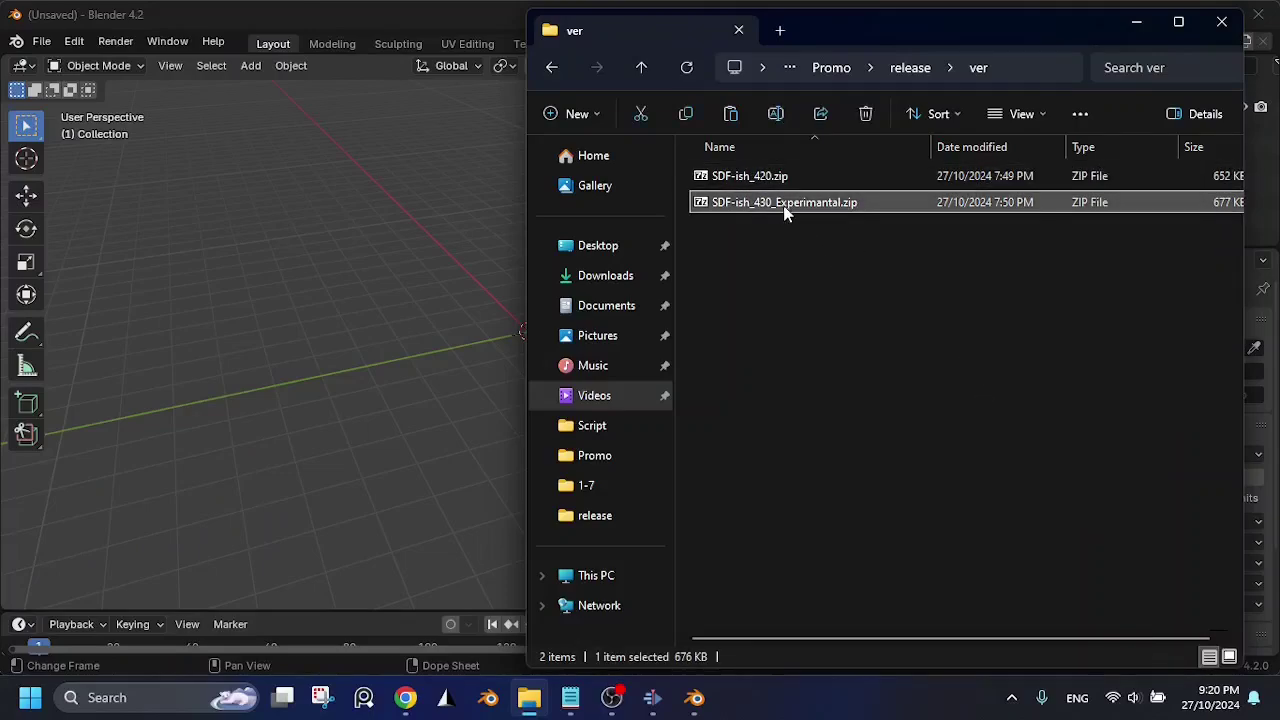
click(943, 414)
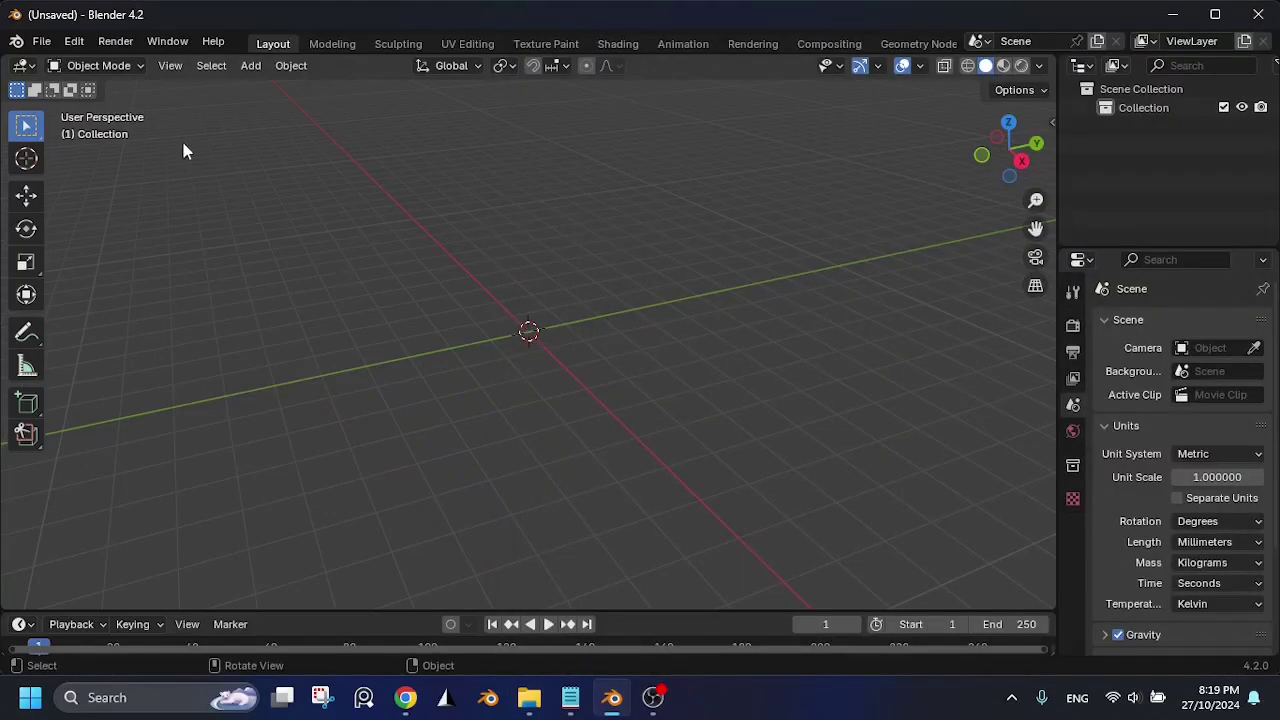
Step: Start installing an add-on from disk in Blender's preferences and browse to the Script\Promo\release folder
click(73, 42)
click(158, 303)
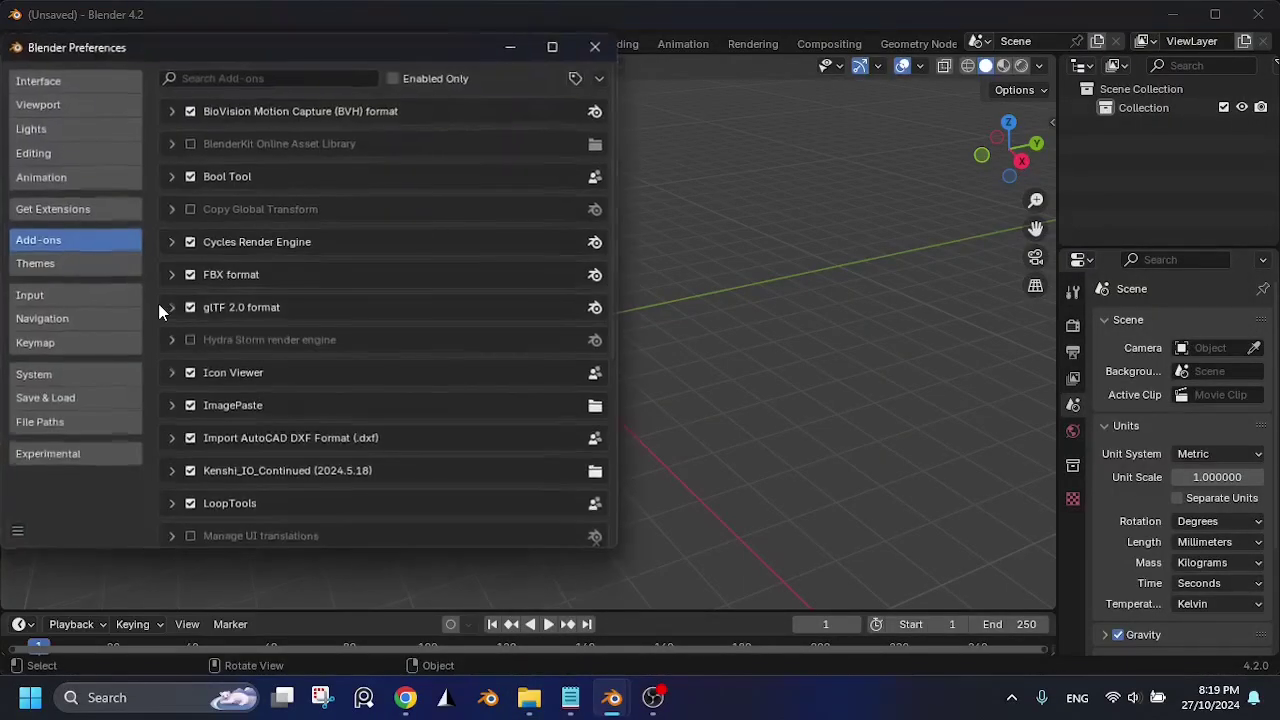
click(600, 77)
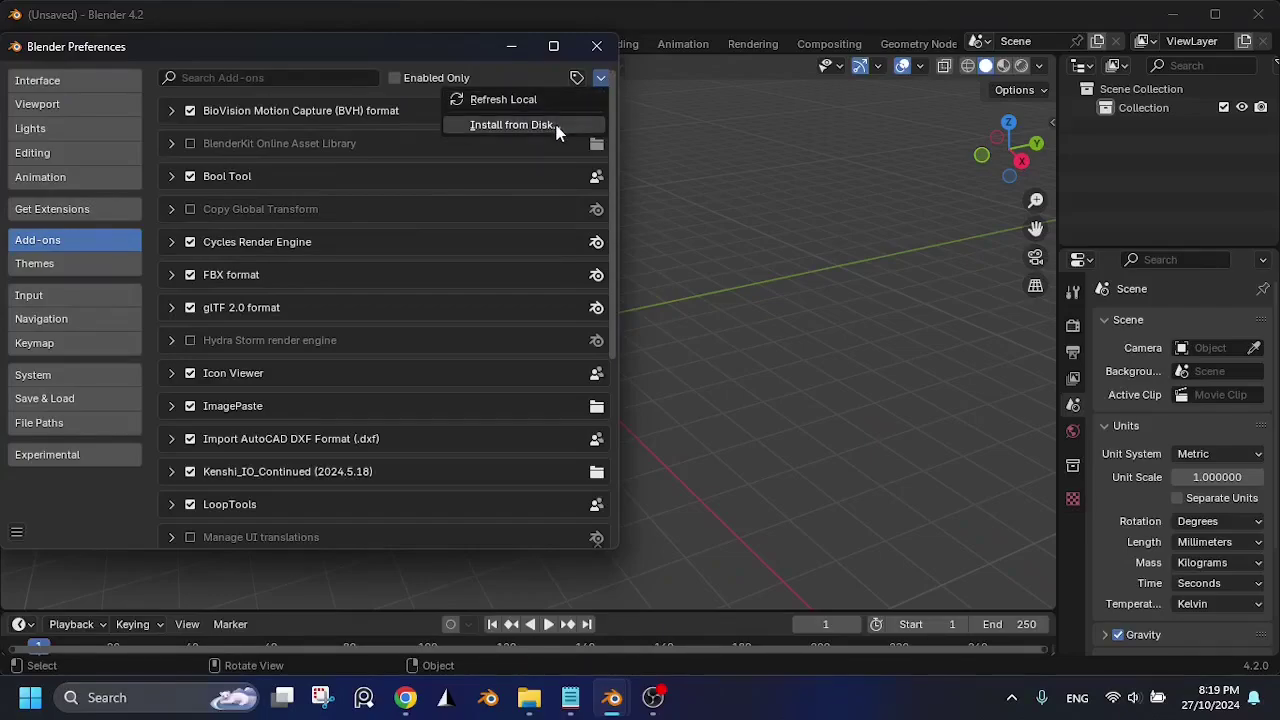
click(510, 123)
click(513, 130)
text(C:\Users\jinta\OneDrive\Documents\Blender SDF\Script\Promo\release\)
key(Return)
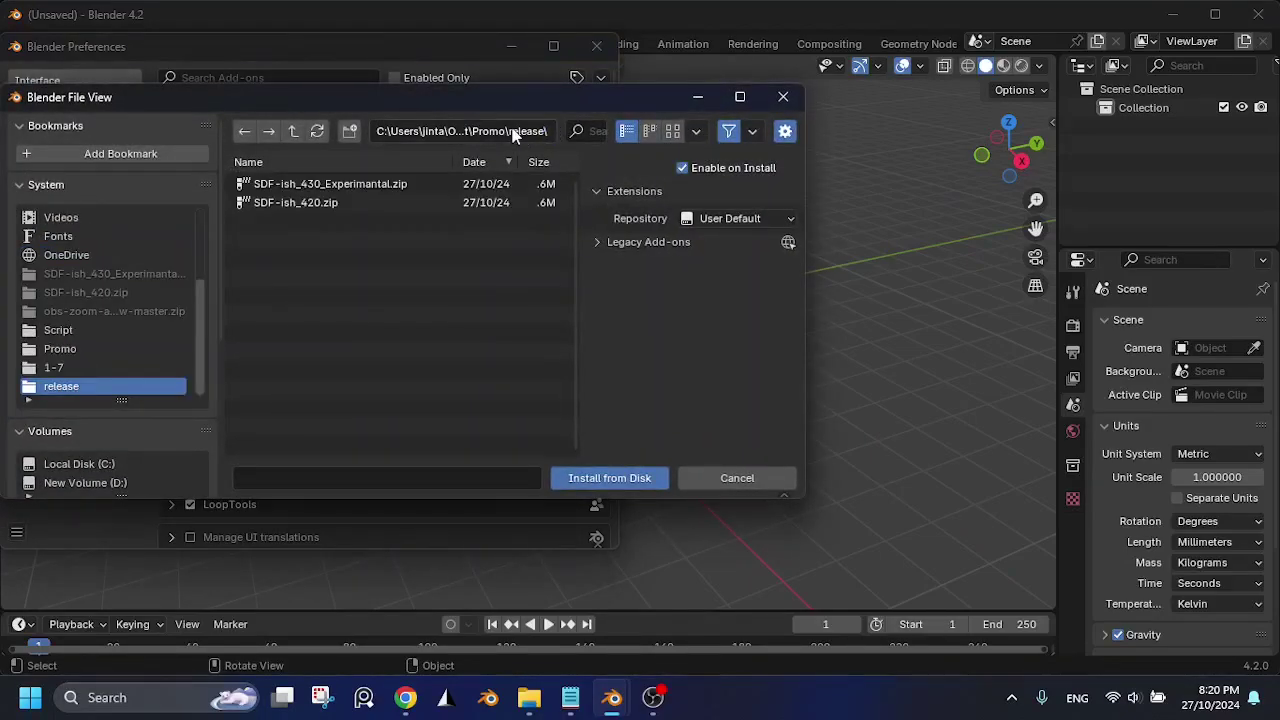
Step: Install SDF-ish_420.zip from disk and expand the details of the SDF_Prototyper add-on
click(306, 203)
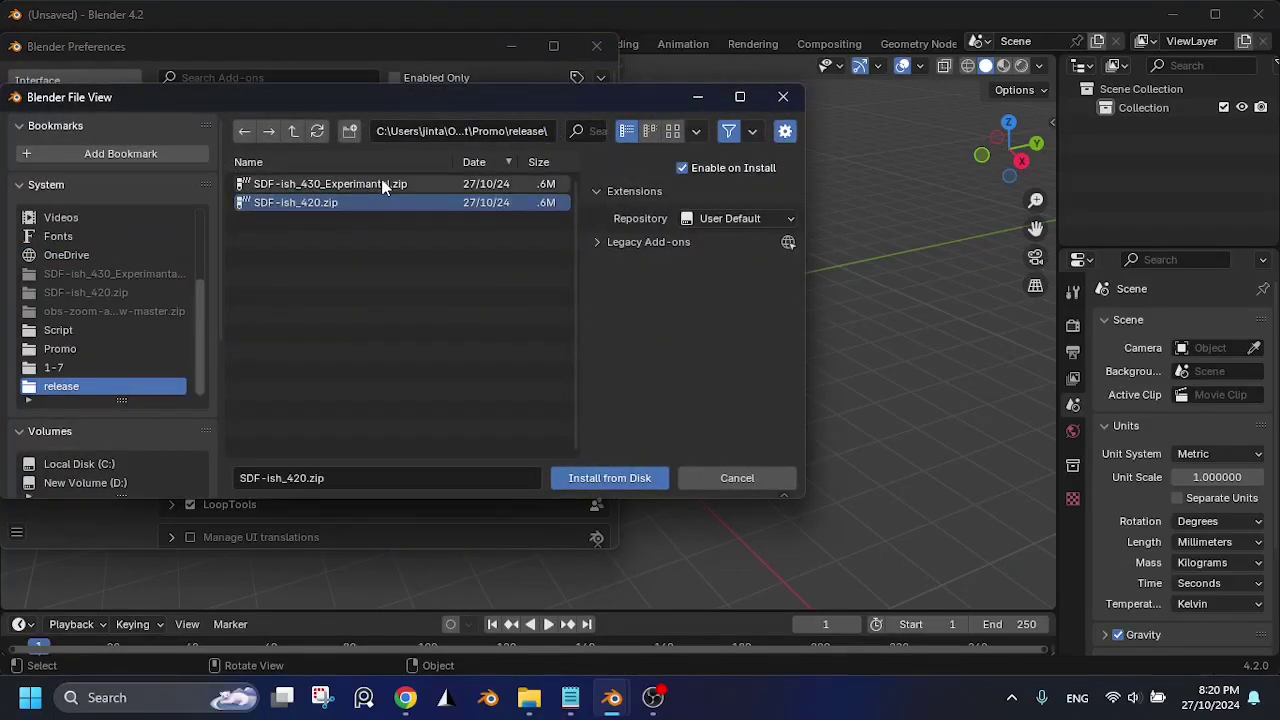
click(310, 184)
click(315, 204)
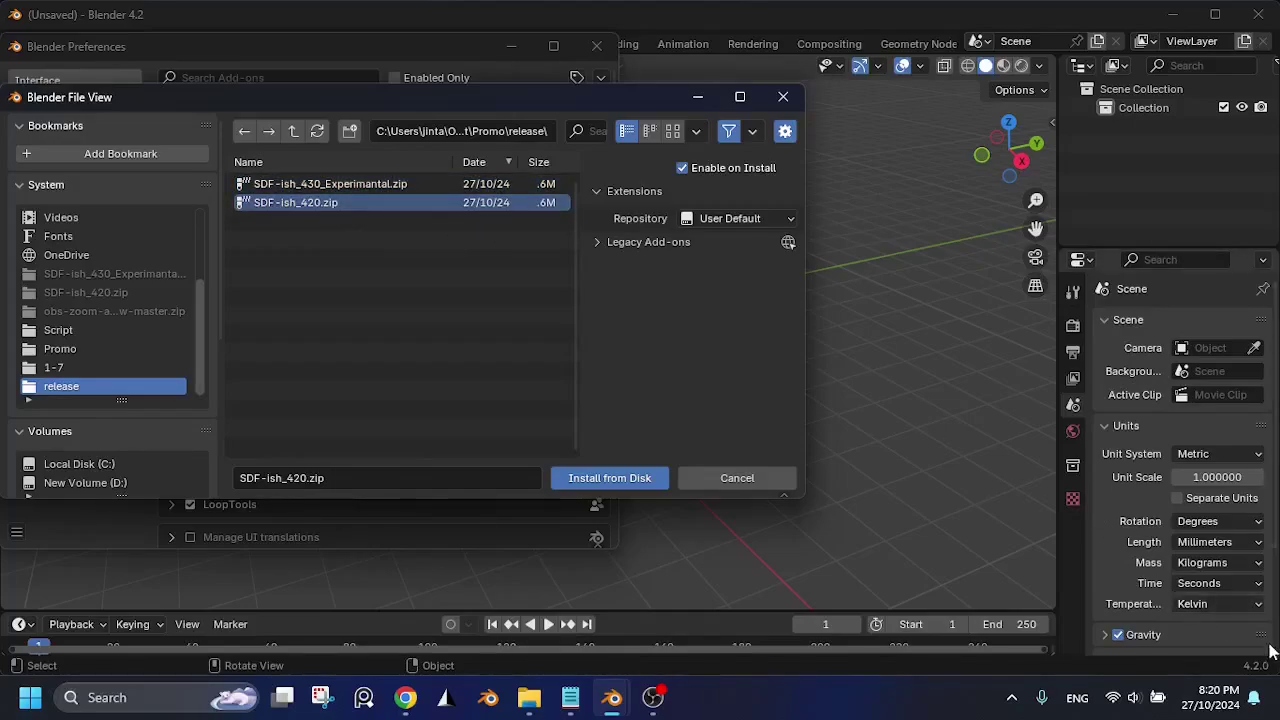
click(620, 477)
click(171, 111)
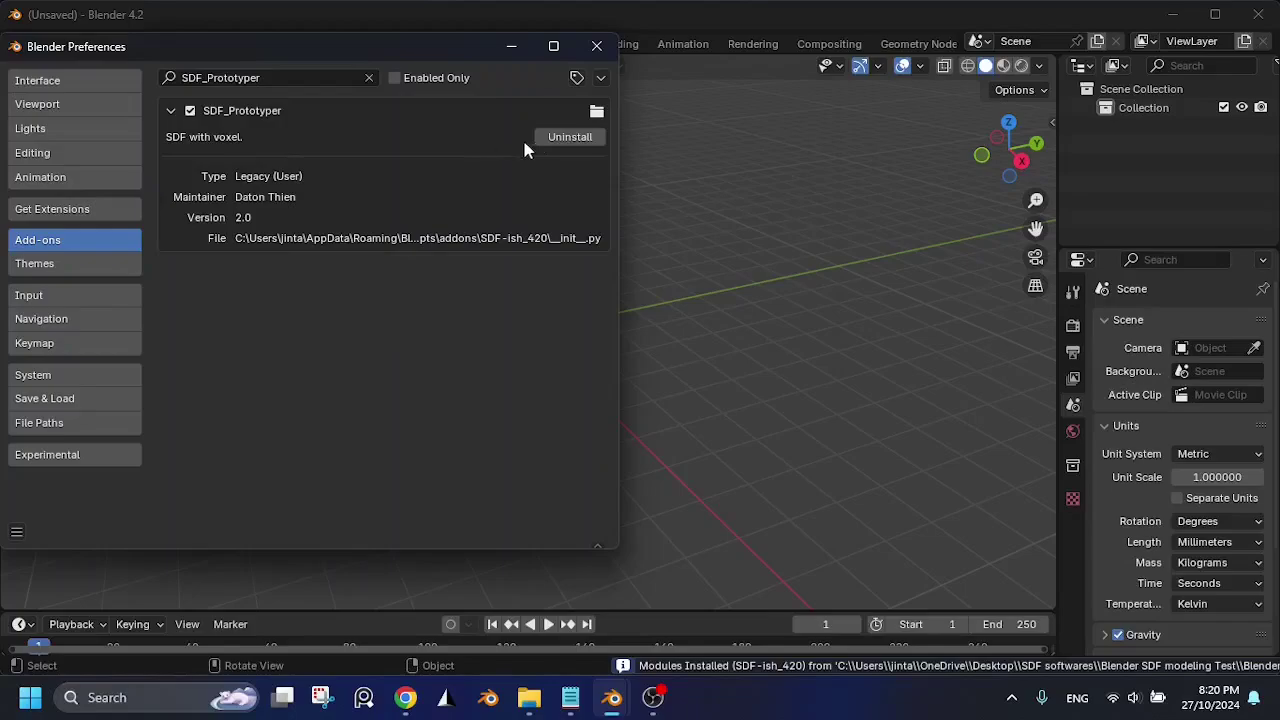
Step: Close the preferences and show the add-on's SDF-ish controls in the 3D viewport sidebar
click(597, 46)
key(n)
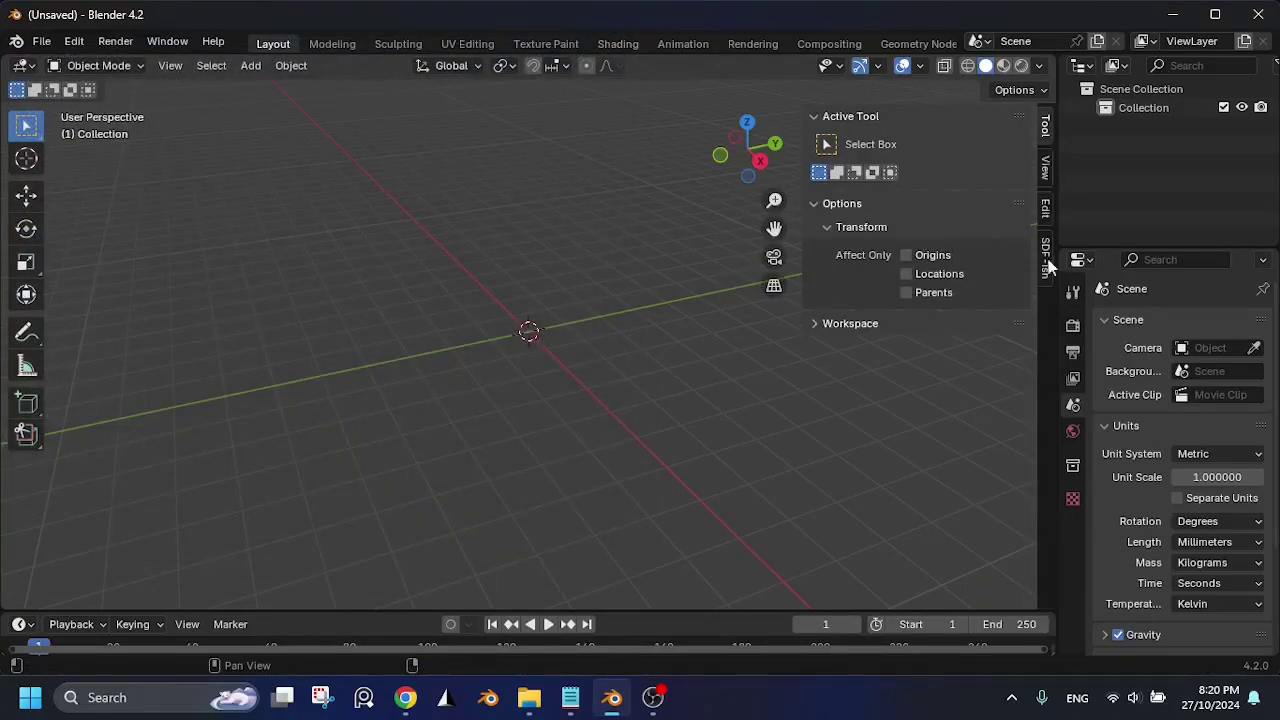
click(1046, 258)
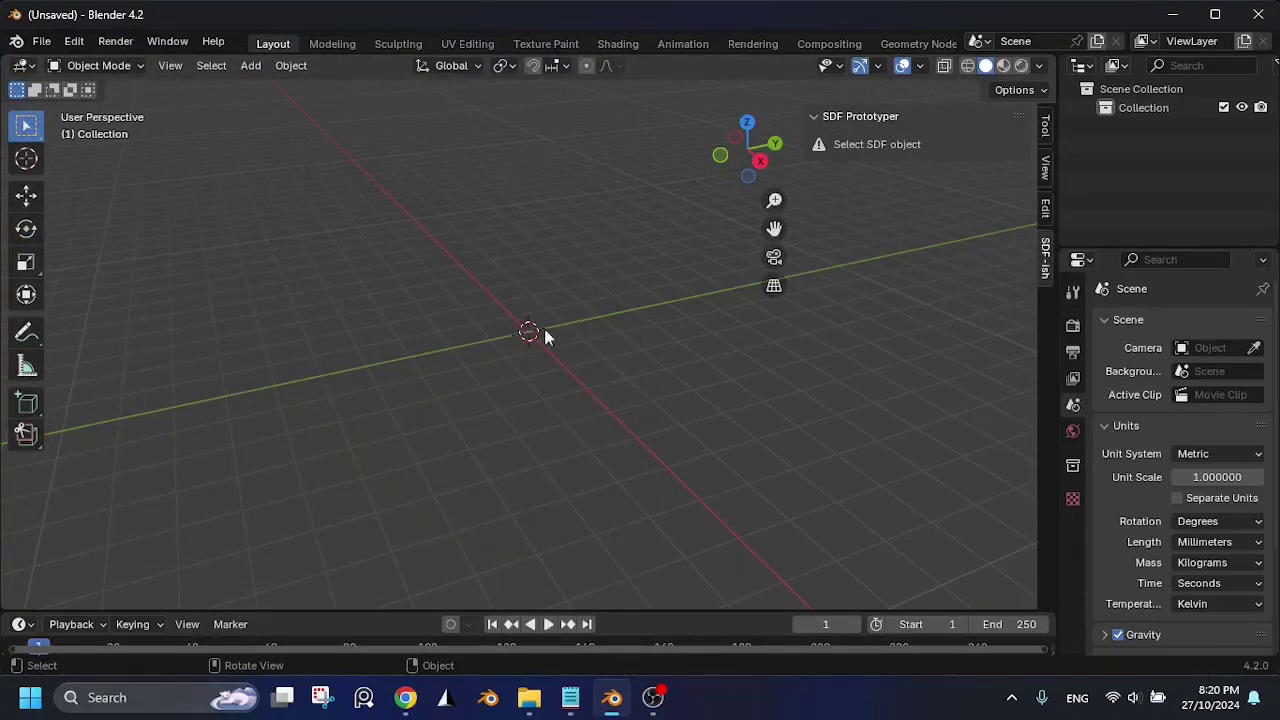
Step: Add an SDF Domain object at the world origin
key(shift+a)
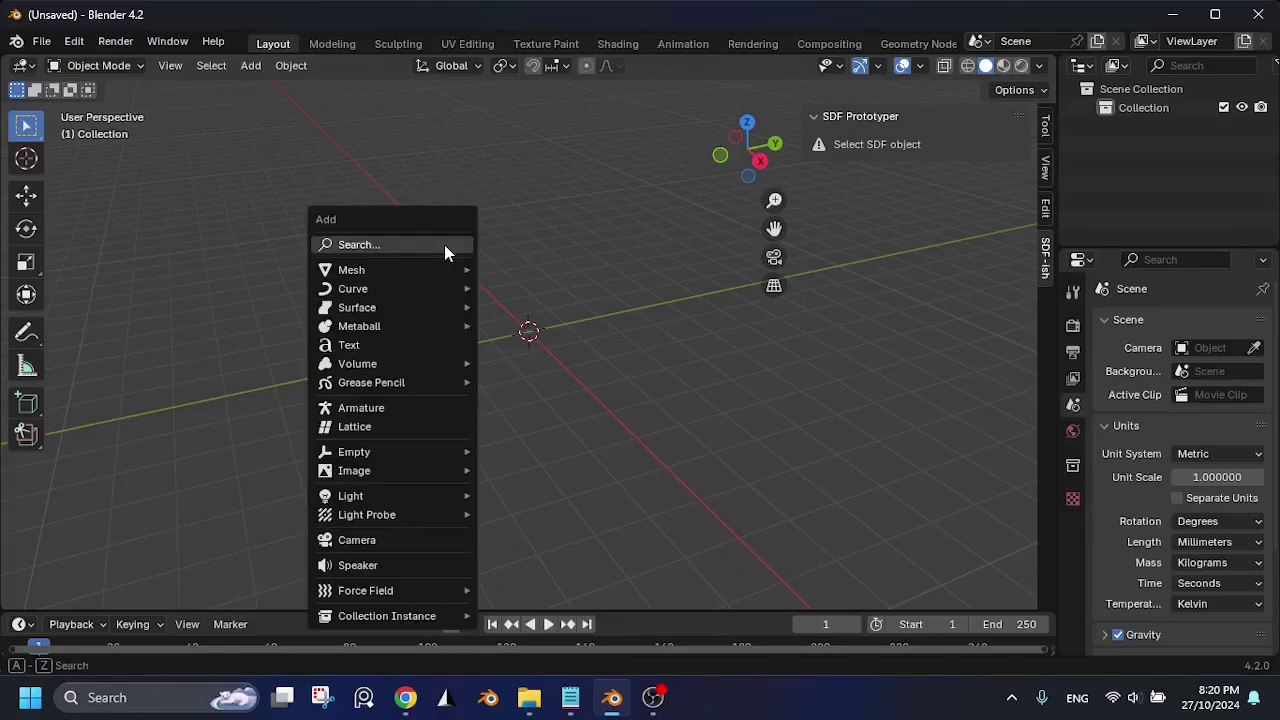
mouse_move(376, 284)
mouse_move(387, 325)
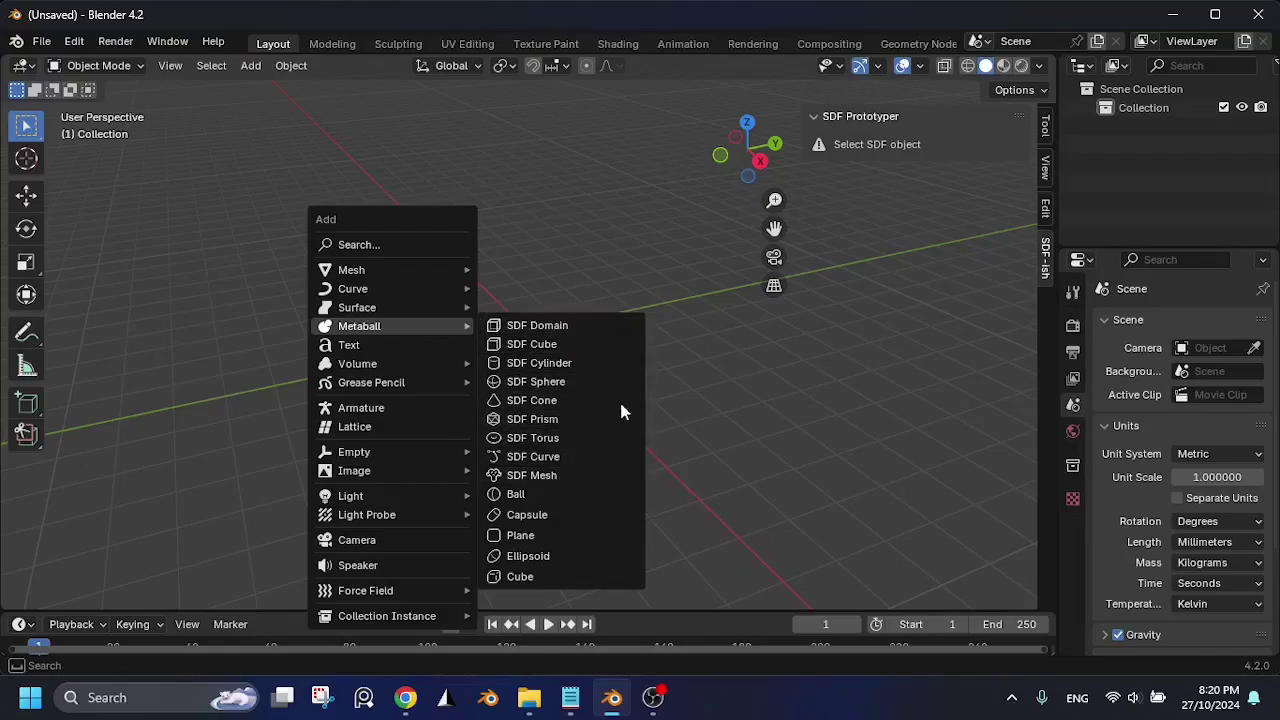
click(580, 325)
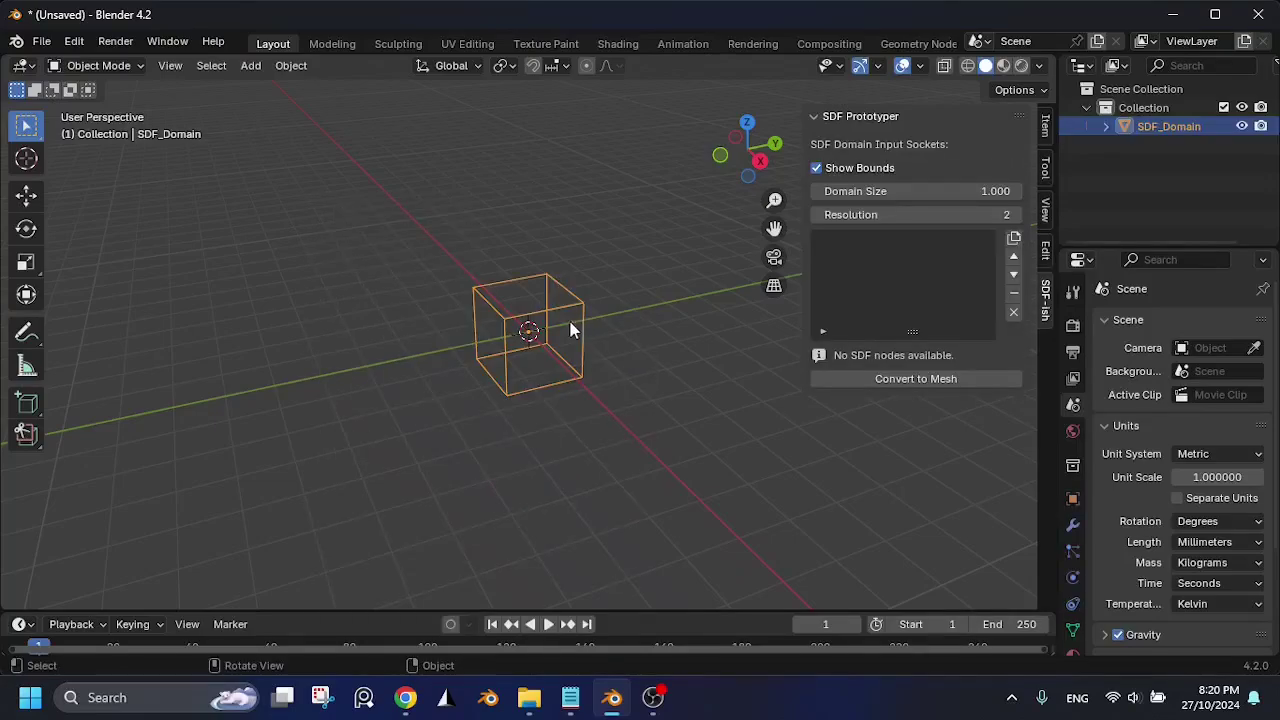
mouse_move(540, 368)
middle_down()
mouse_move(545, 342)
mouse_move(520, 382)
middle_up()
scroll(545, 338, up, 7)
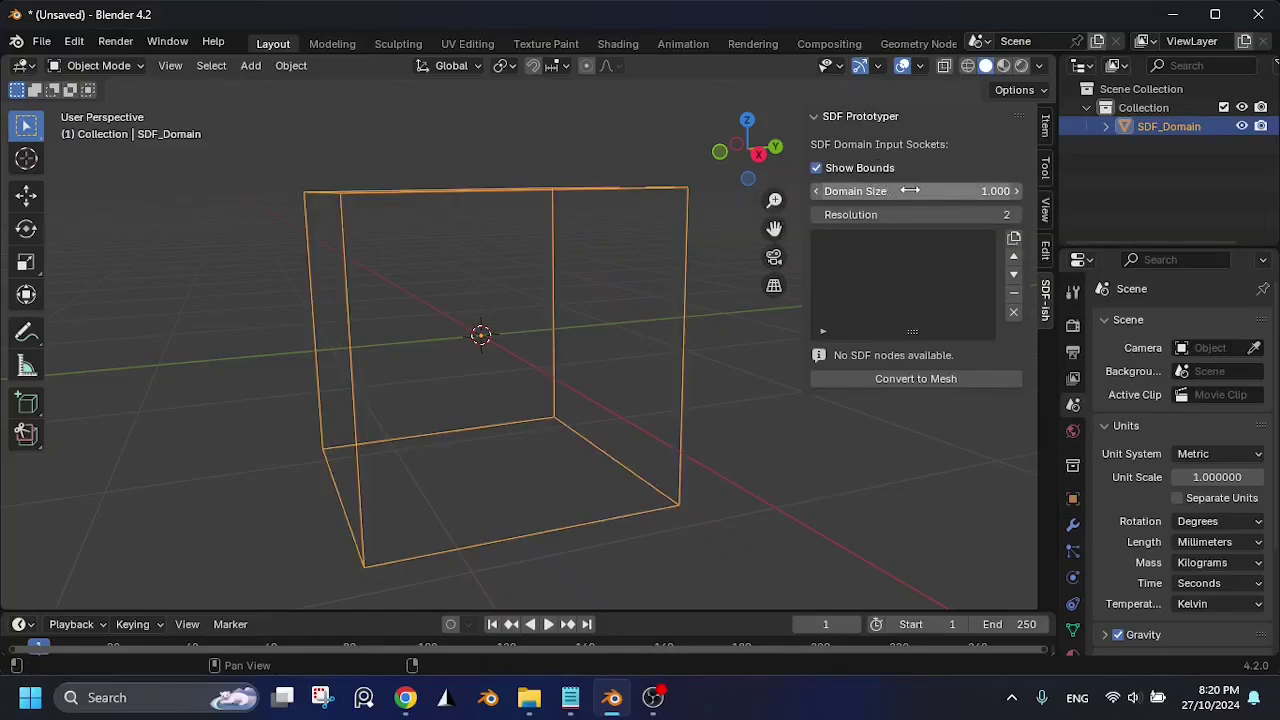
Step: Try a domain size of 2 on the SDF Domain and set it back to 1
click(910, 190)
text(2)
key(Return)
click(910, 190)
text(1)
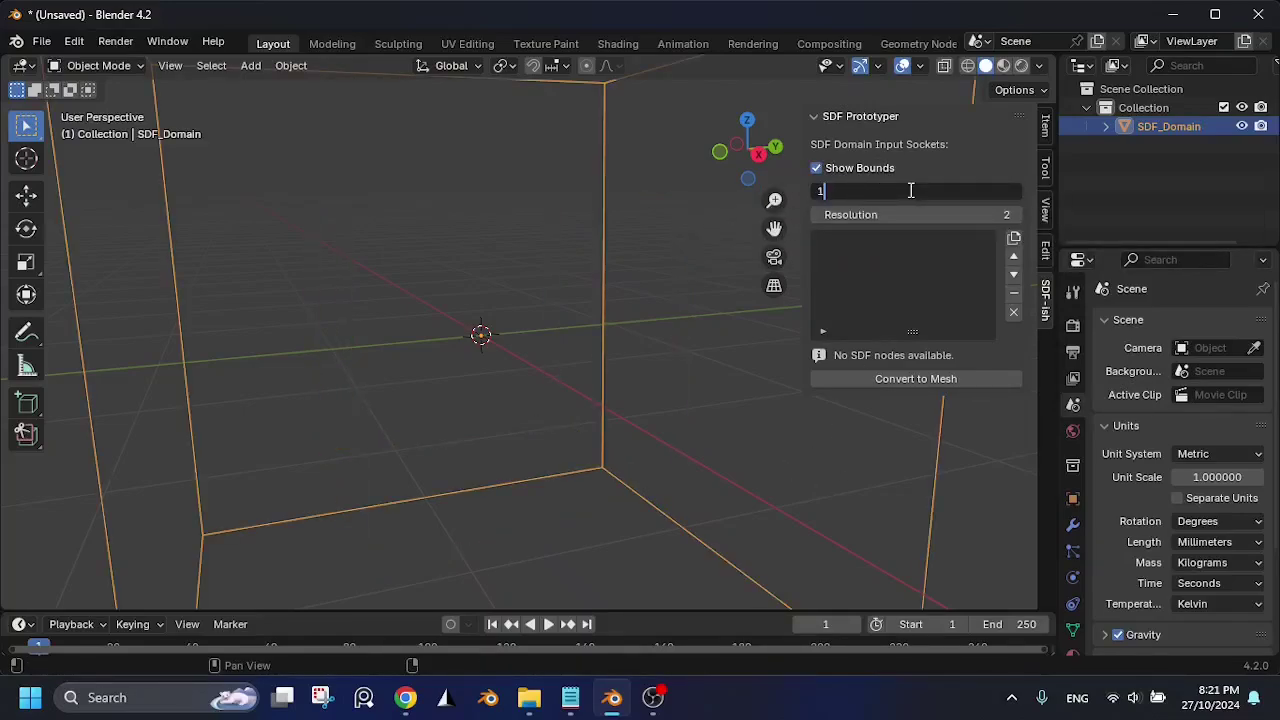
key(Return)
Step: Raise the domain size incrementally to 1.3 and lower it back to 1 by the same increments
click(1017, 191)
click(1017, 191)
click(1017, 191)
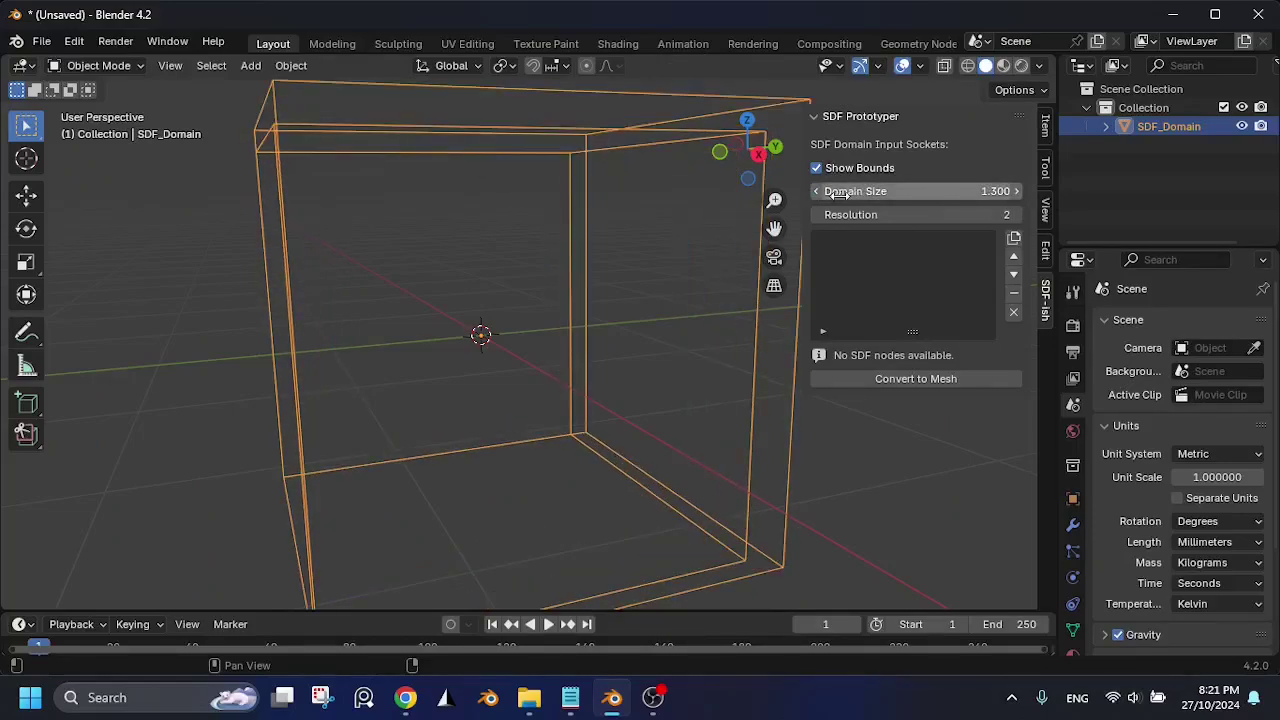
click(817, 193)
click(817, 193)
click(817, 193)
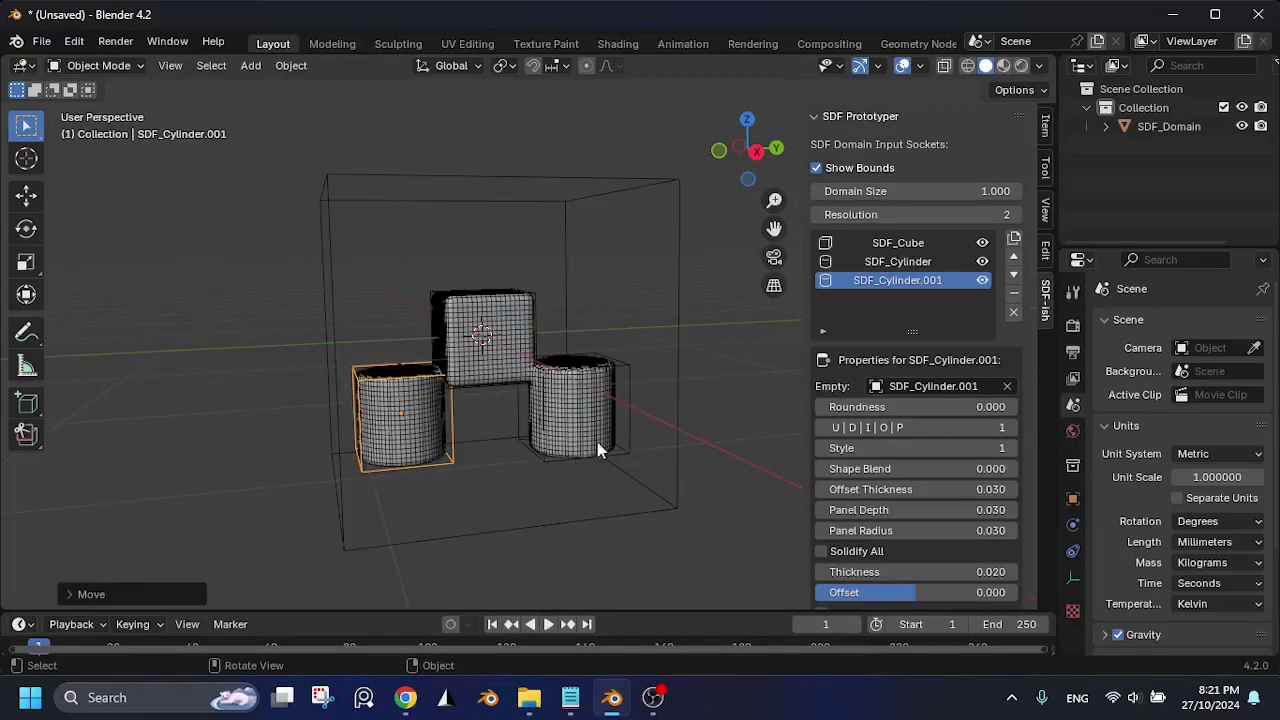
Step: Inspect how selecting the SDF cube and both cylinders works from the domain's node list and from their bounds in the viewport
click(931, 261)
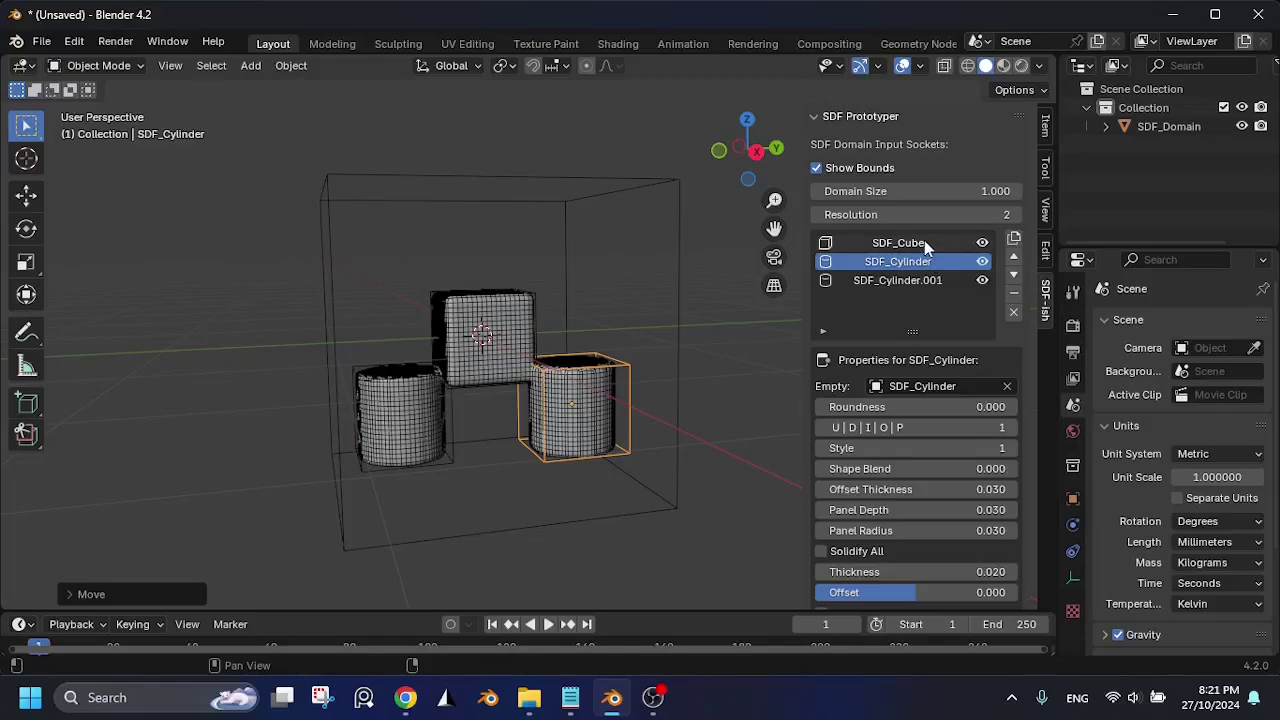
click(924, 242)
click(922, 262)
click(905, 281)
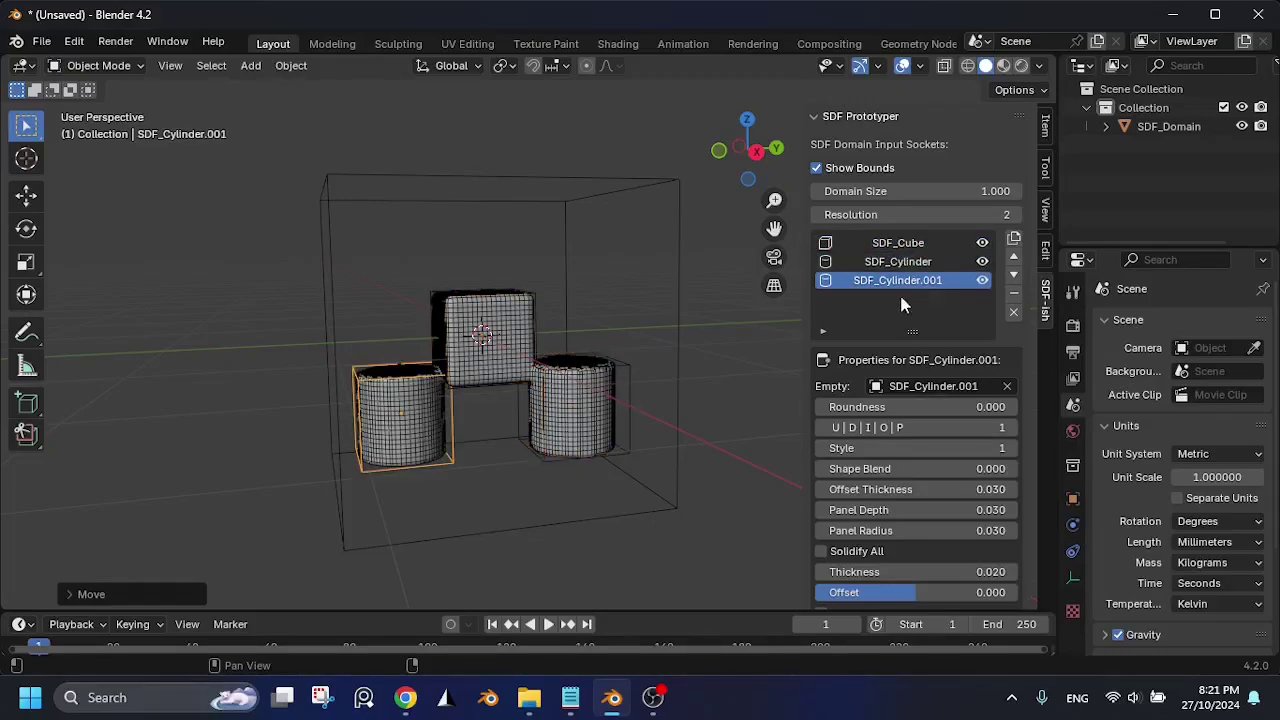
click(624, 366)
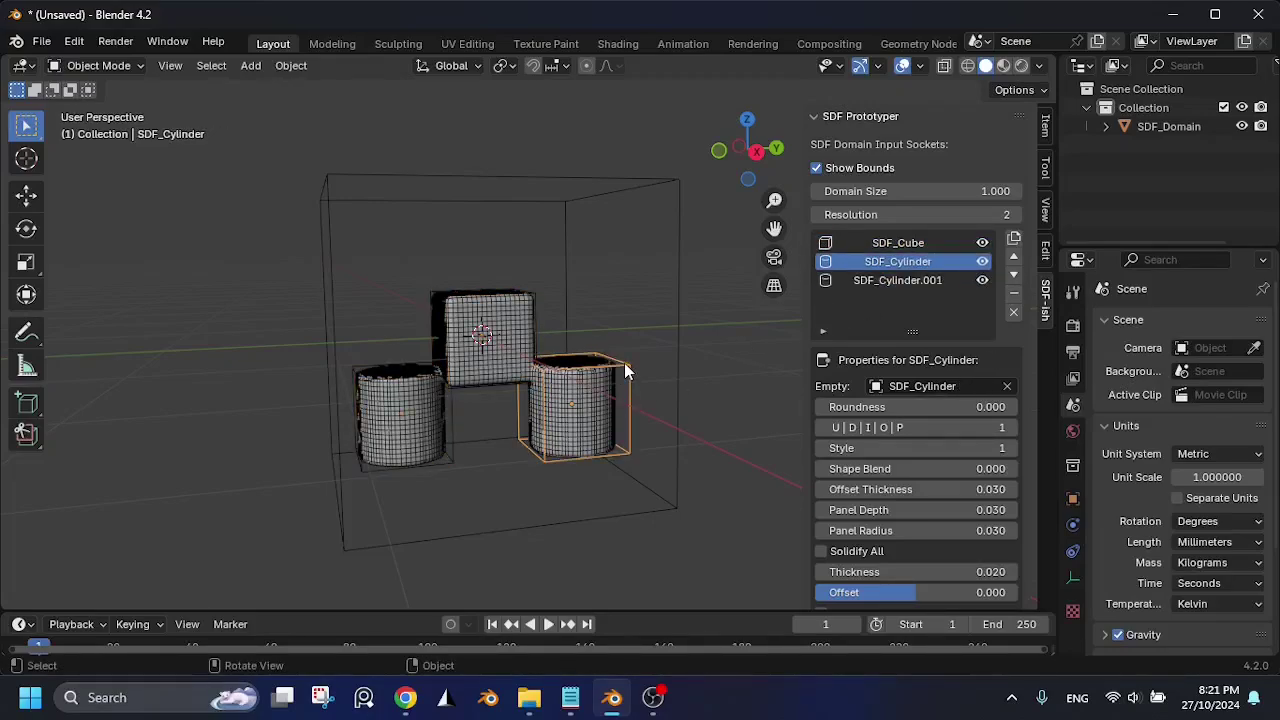
click(539, 299)
click(454, 451)
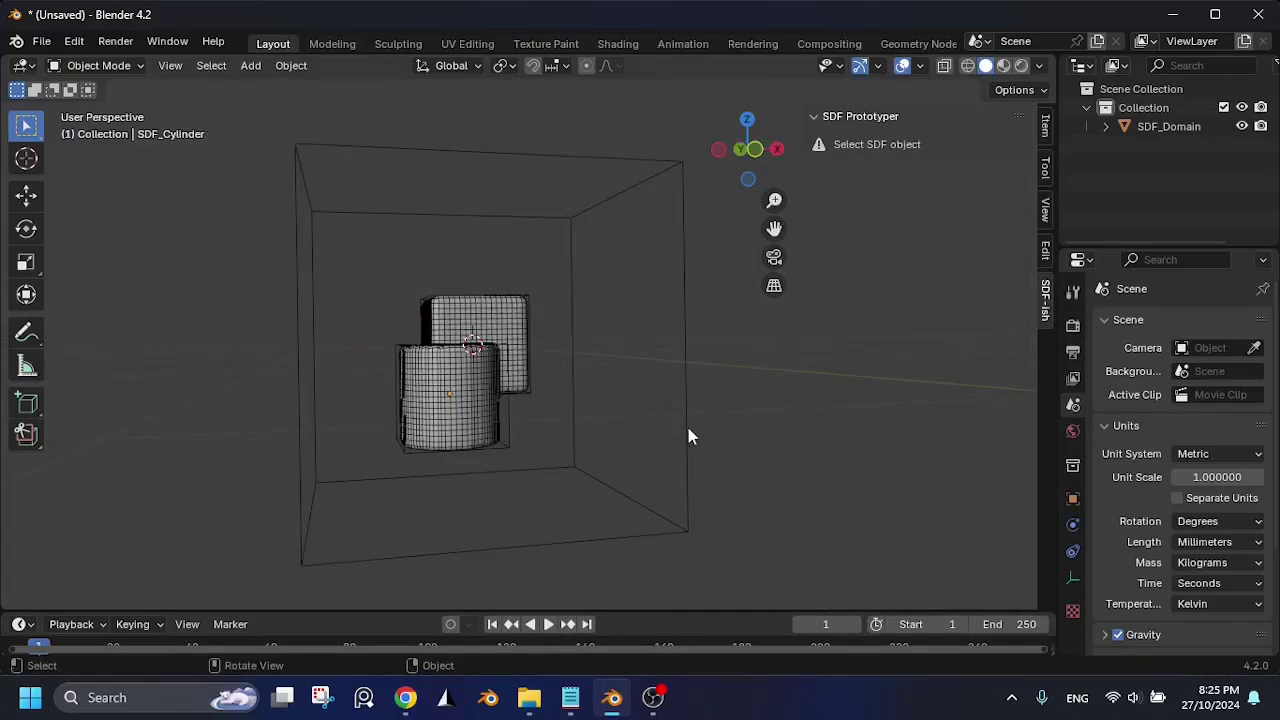
Step: Select the SDF Domain and make SDF_Cylinder the active node in its list
click(688, 436)
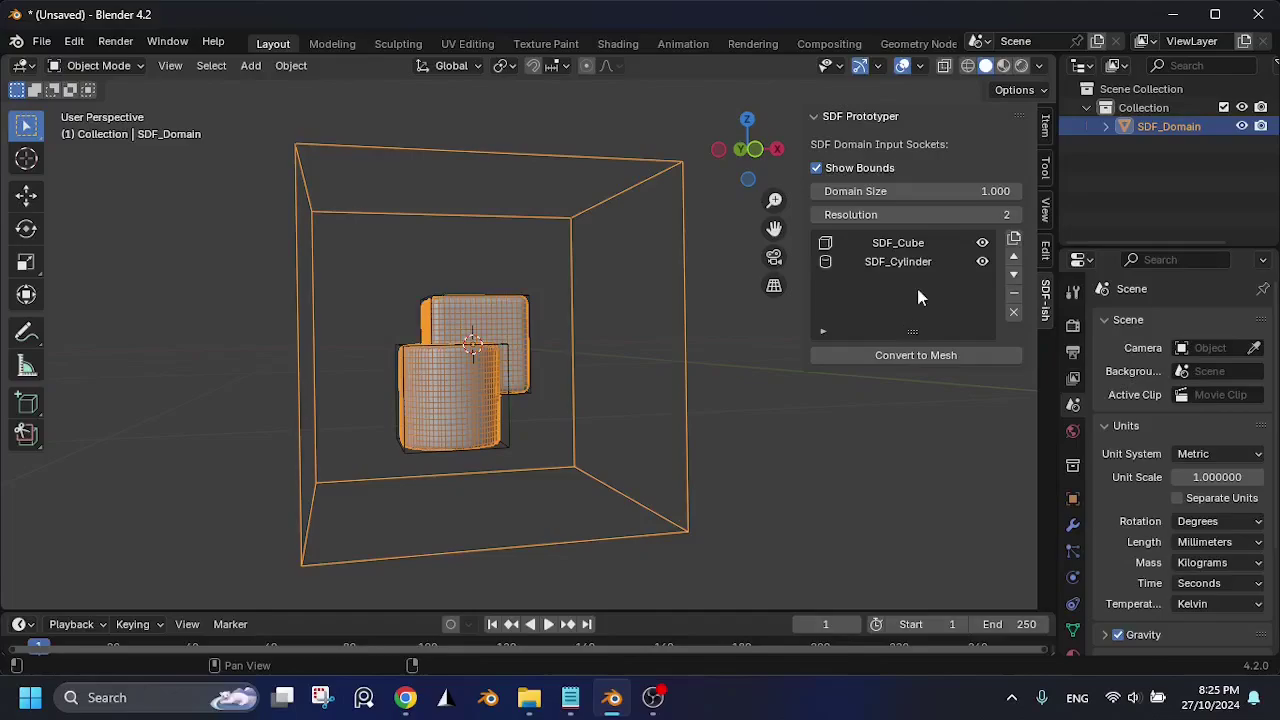
click(905, 242)
click(902, 262)
click(924, 241)
click(917, 264)
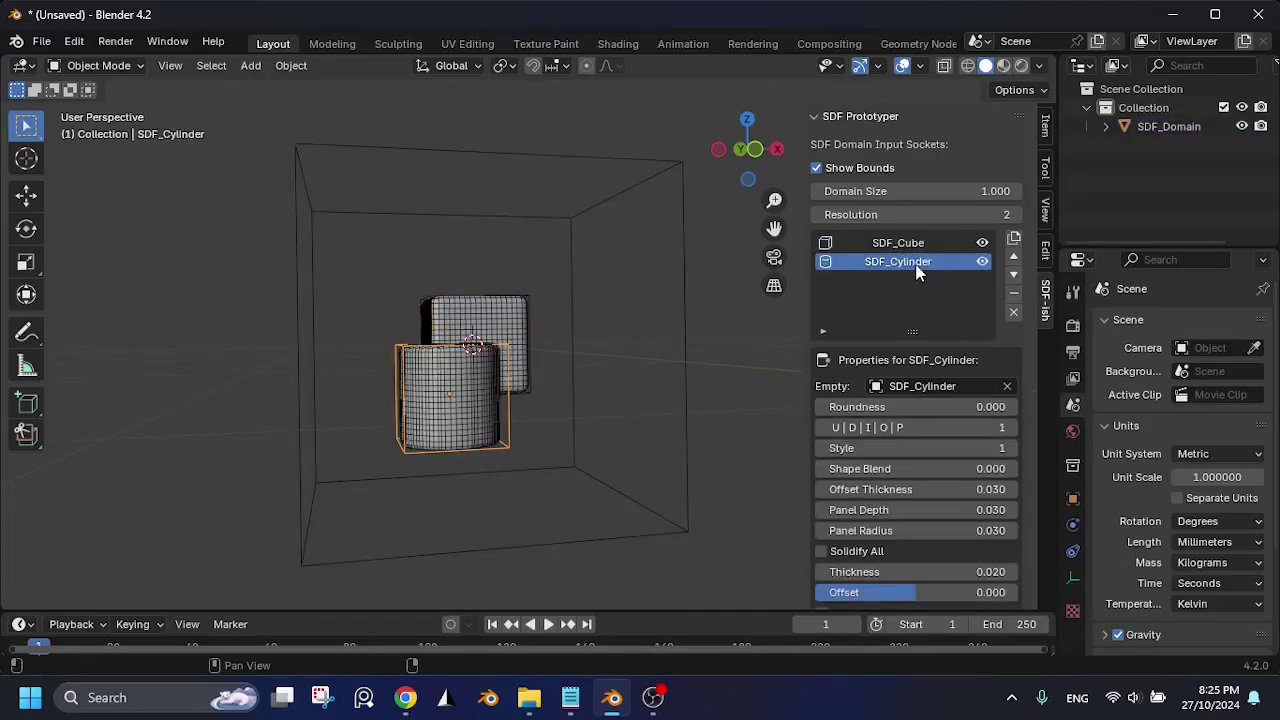
Step: Step the cylinder's U|D|I|O|P operation through 2 (Difference) and 3 (Intersect) to 4 (Offset)
scroll(530, 420, up, 6)
middle_drag(534, 418, 523, 435)
scroll(528, 420, down, 3)
click(1009, 427)
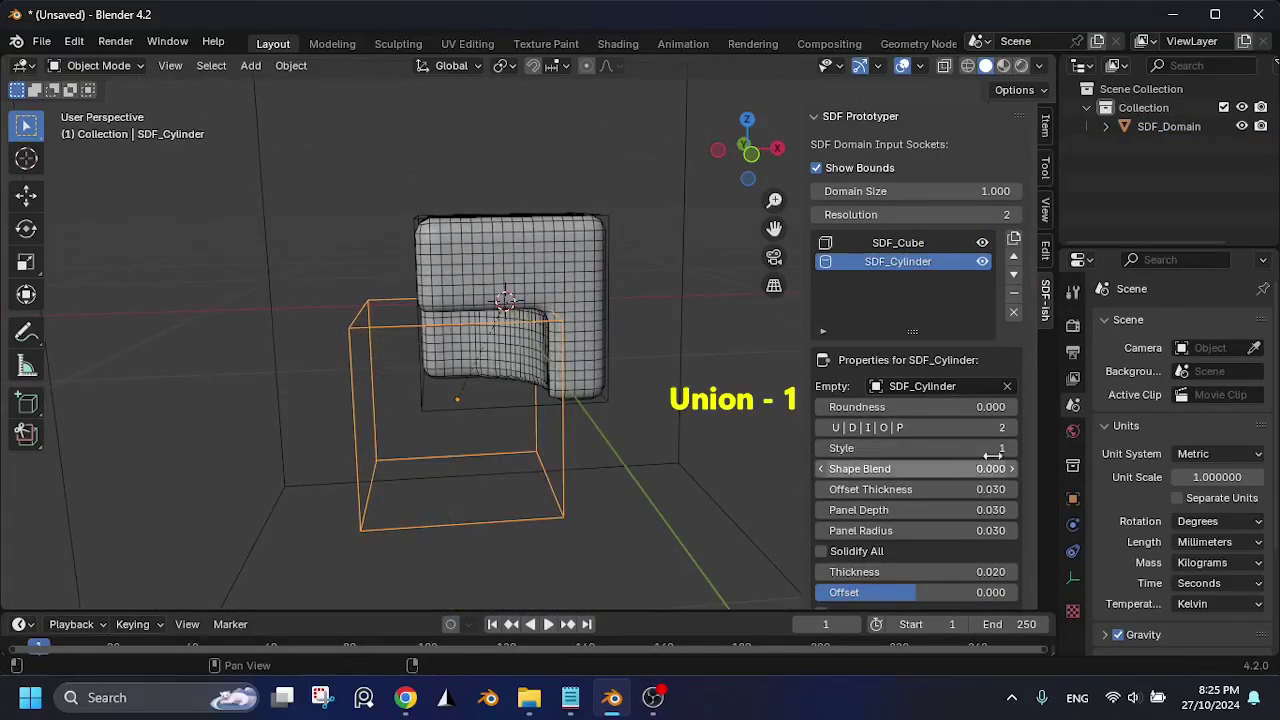
middle_drag(728, 432, 700, 365)
click(1008, 427)
click(1012, 428)
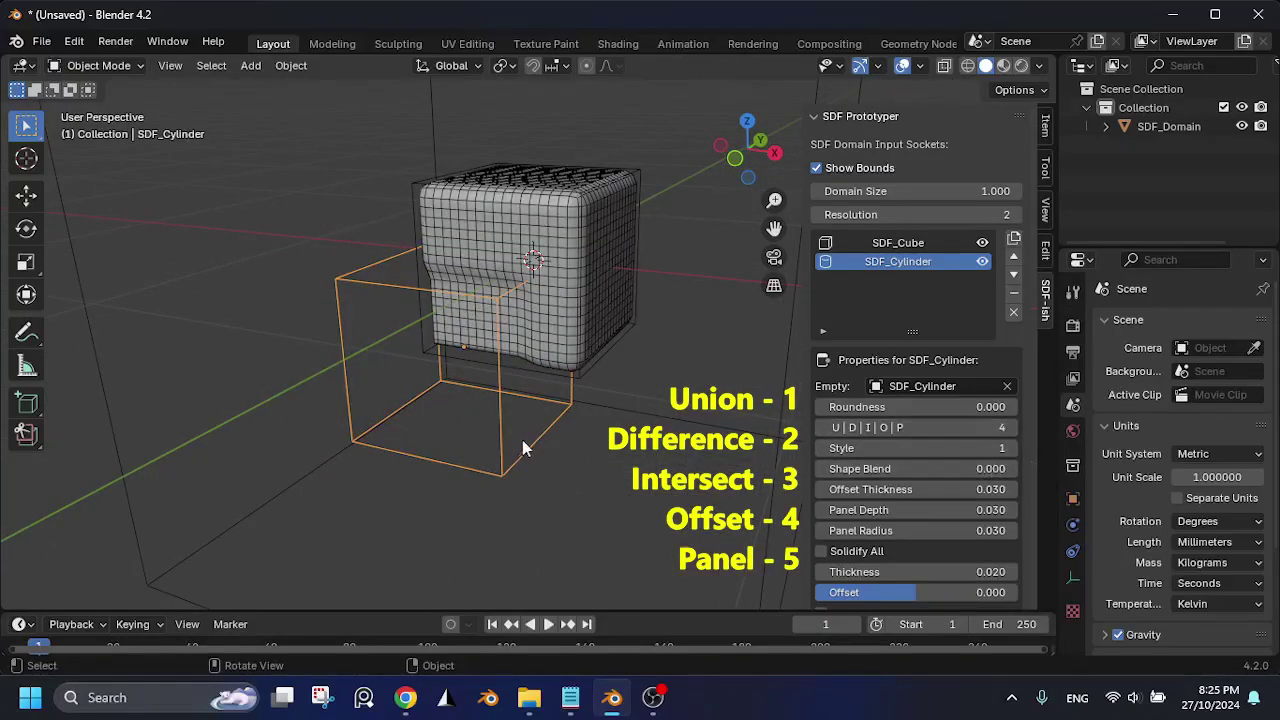
Step: Raise the SDF Domain's resolution to 3
middle_drag(522, 440, 620, 446)
click(1012, 214)
middle_drag(416, 379, 521, 372)
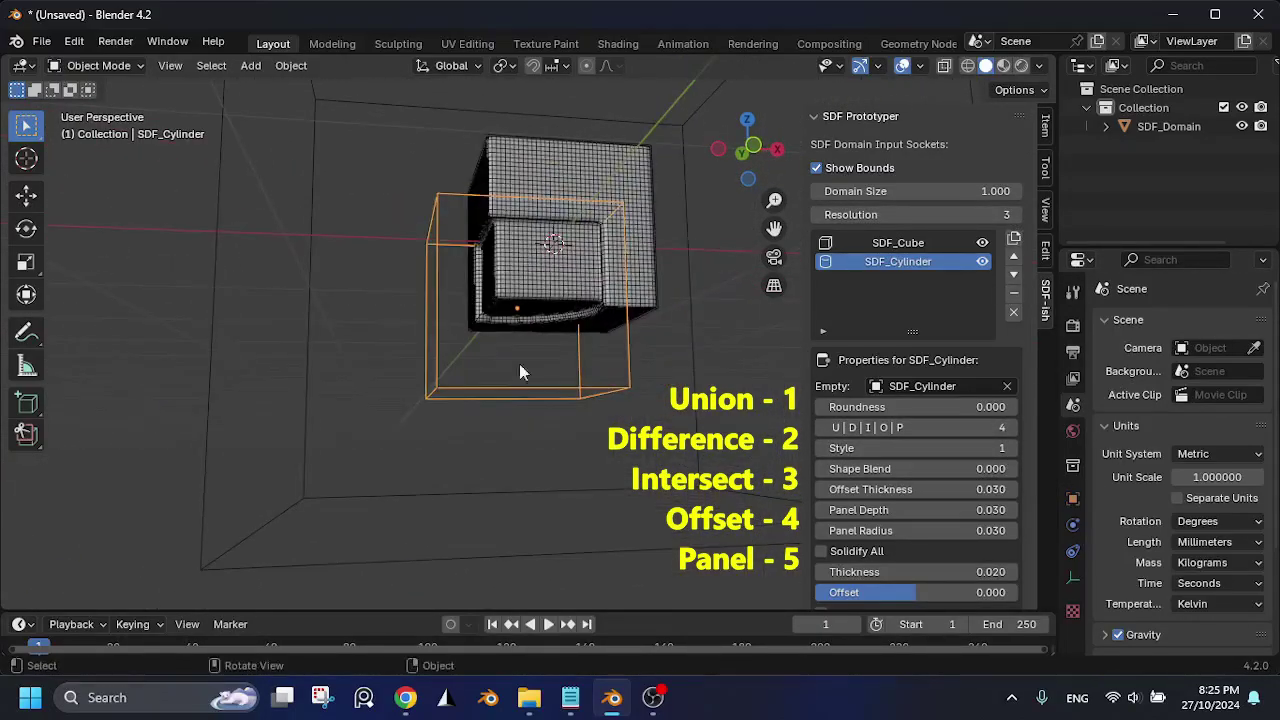
Step: Try operation 5 (Panel) on the SDF cylinder and return it to 4 (Offset)
click(1012, 428)
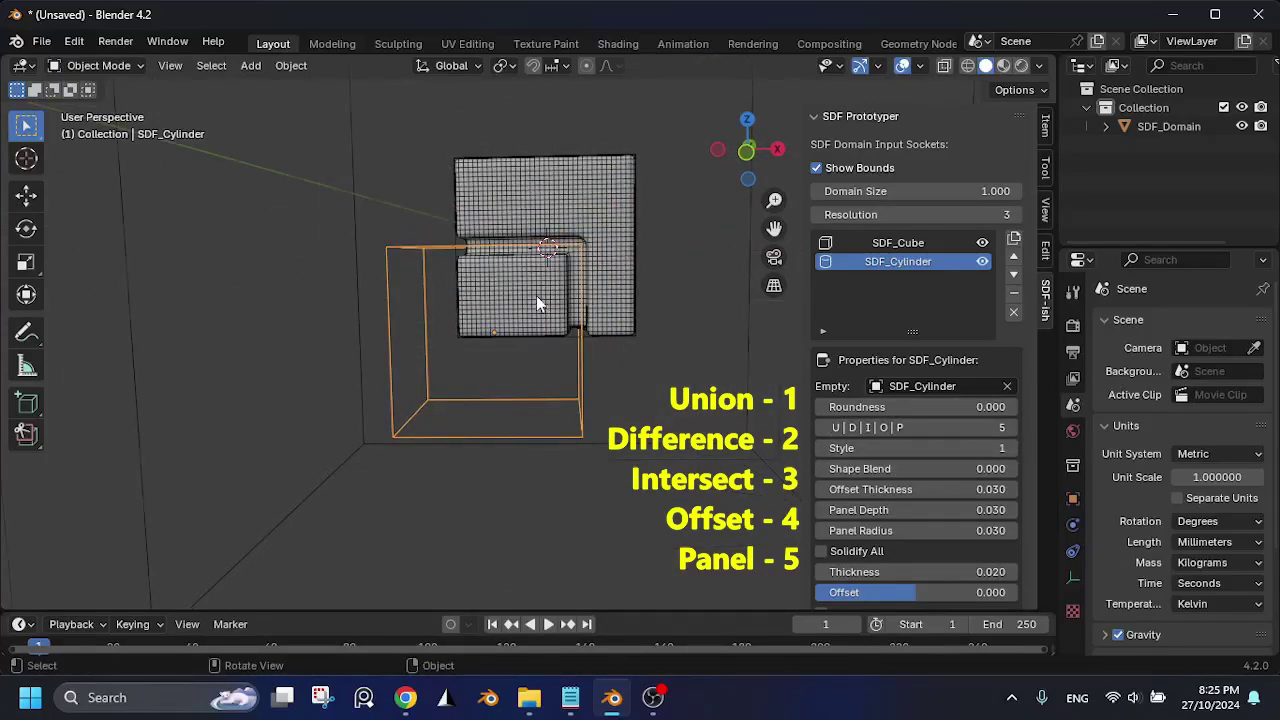
middle_drag(536, 295, 424, 359)
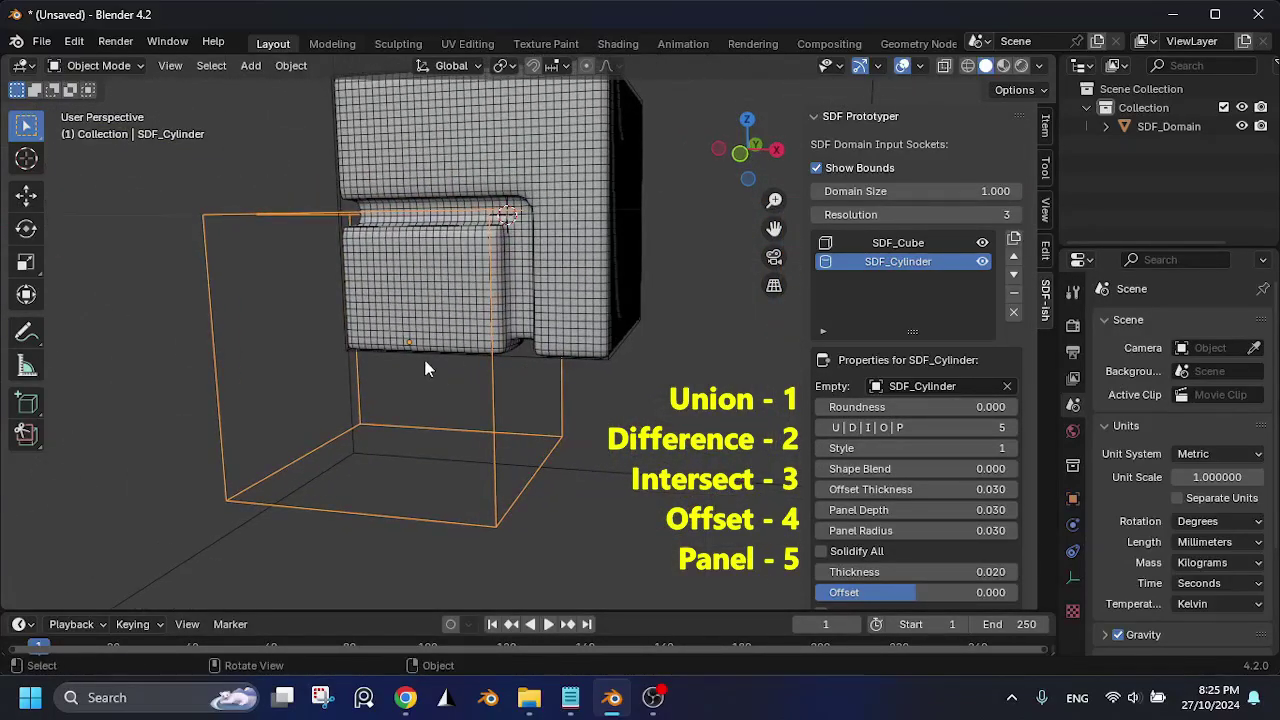
click(822, 427)
Step: Set the SDF cylinder's Style to 2 for its Offset operation
middle_drag(527, 445, 485, 410)
click(1005, 448)
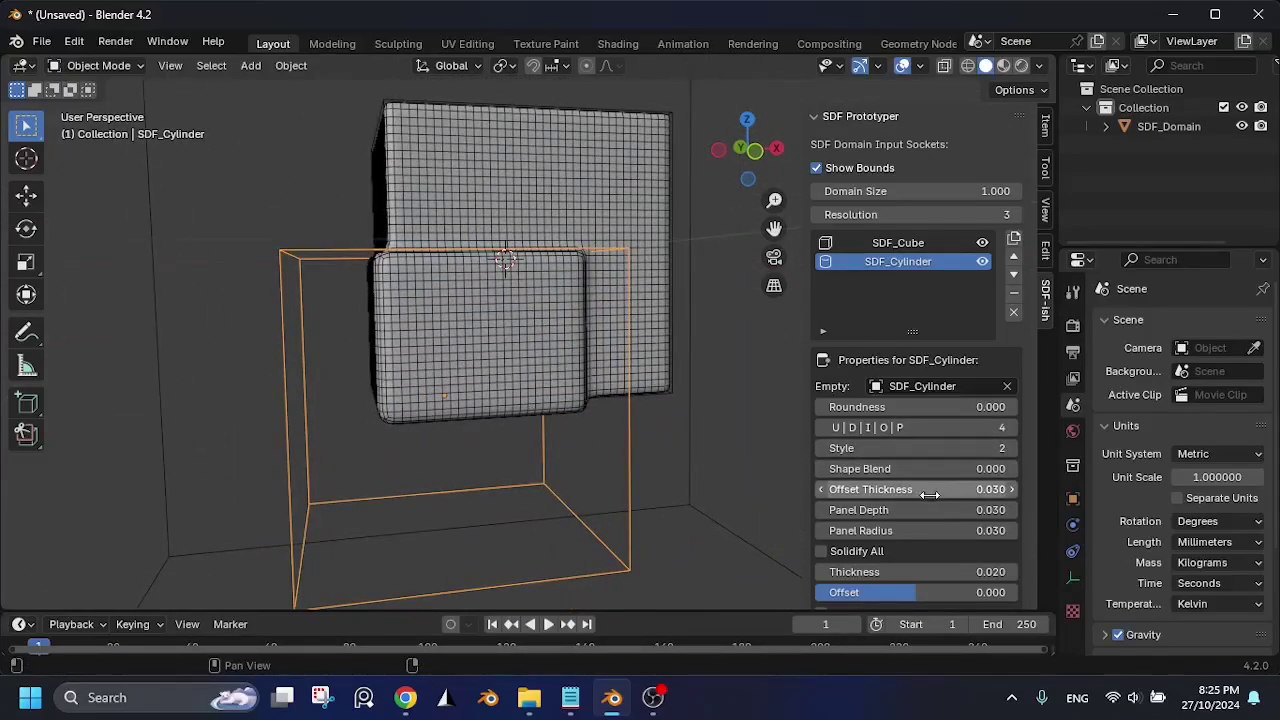
Step: Set the SDF cylinder's Offset Thickness to 0.1
click(845, 489)
text(0.1)
key(Return)
middle_drag(623, 374, 666, 398)
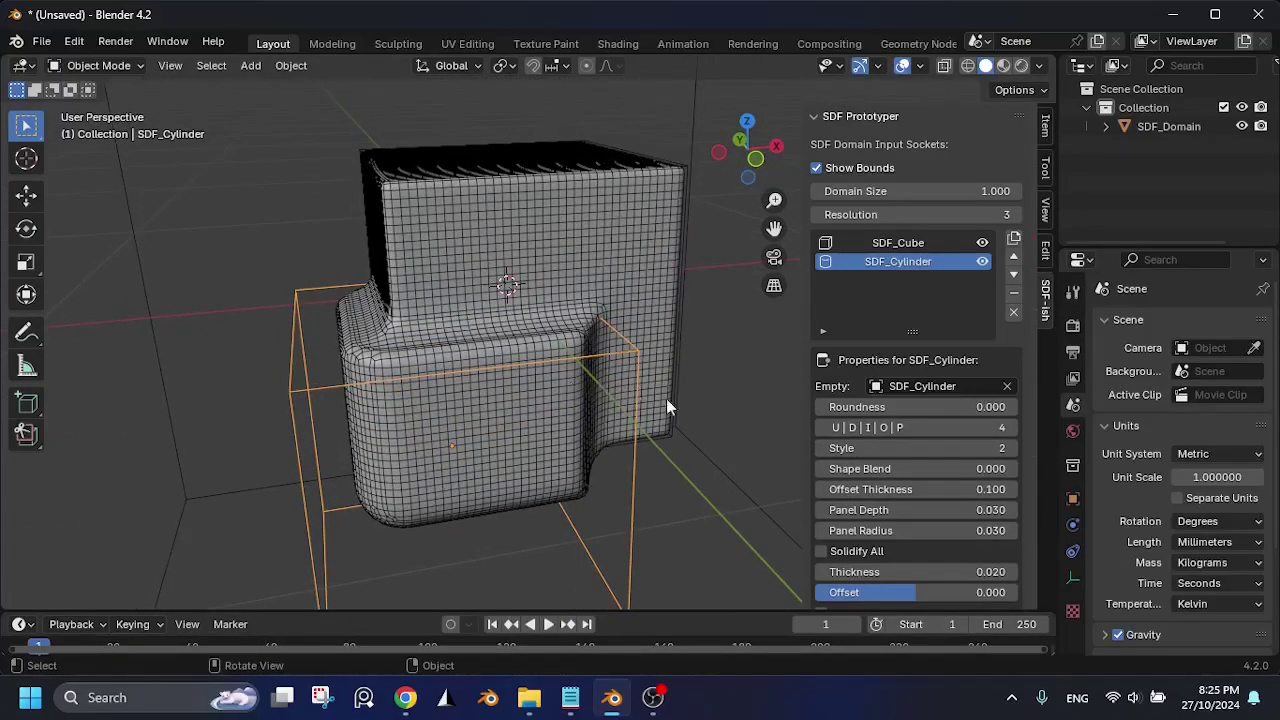
Step: Set the SDF cylinder's Style to 1 and switch its U|D|I|O|P operation to 5 (Panel)
click(821, 448)
middle_drag(508, 412, 665, 456)
click(1011, 427)
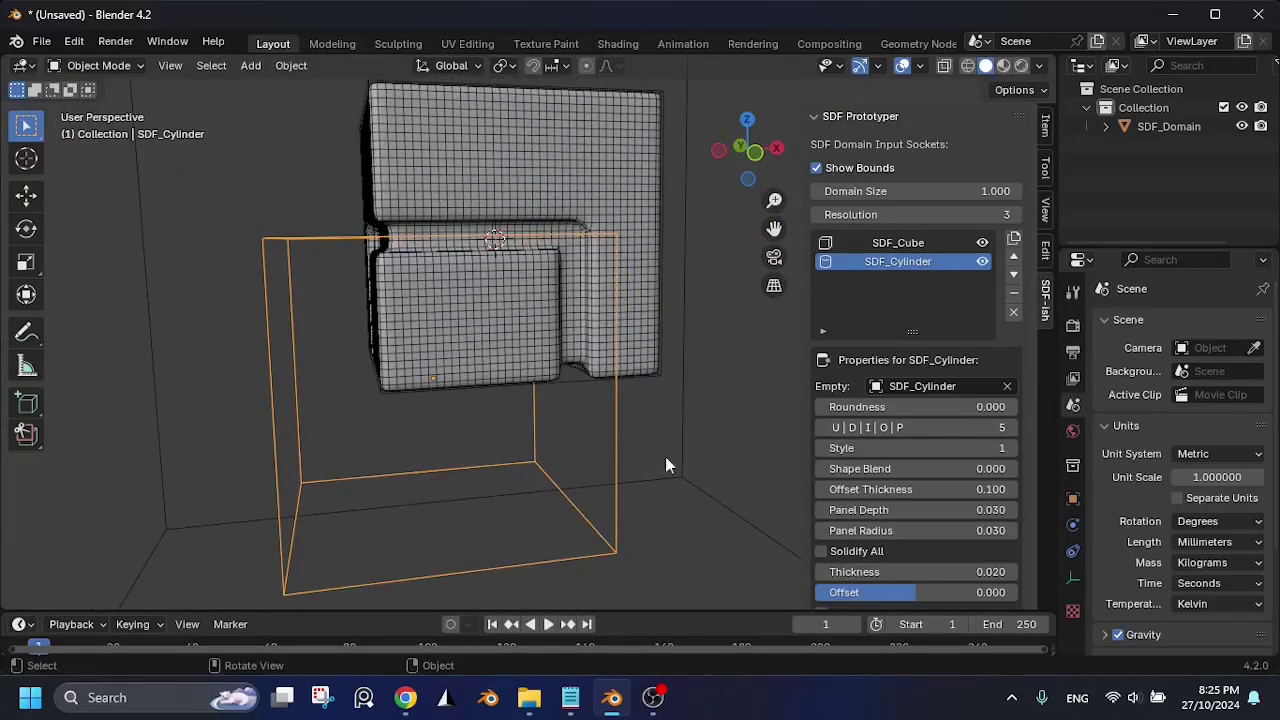
Step: Try Style 2 on the SDF cylinder's Panel operation and return it to 1
click(1012, 449)
middle_drag(520, 420, 360, 370)
click(821, 448)
Step: Set the SDF cylinder's Panel Depth to 0.07 and its Panel Radius to 0.02
middle_drag(517, 391, 717, 549)
drag(890, 510, 968, 531)
middle_drag(556, 393, 496, 378)
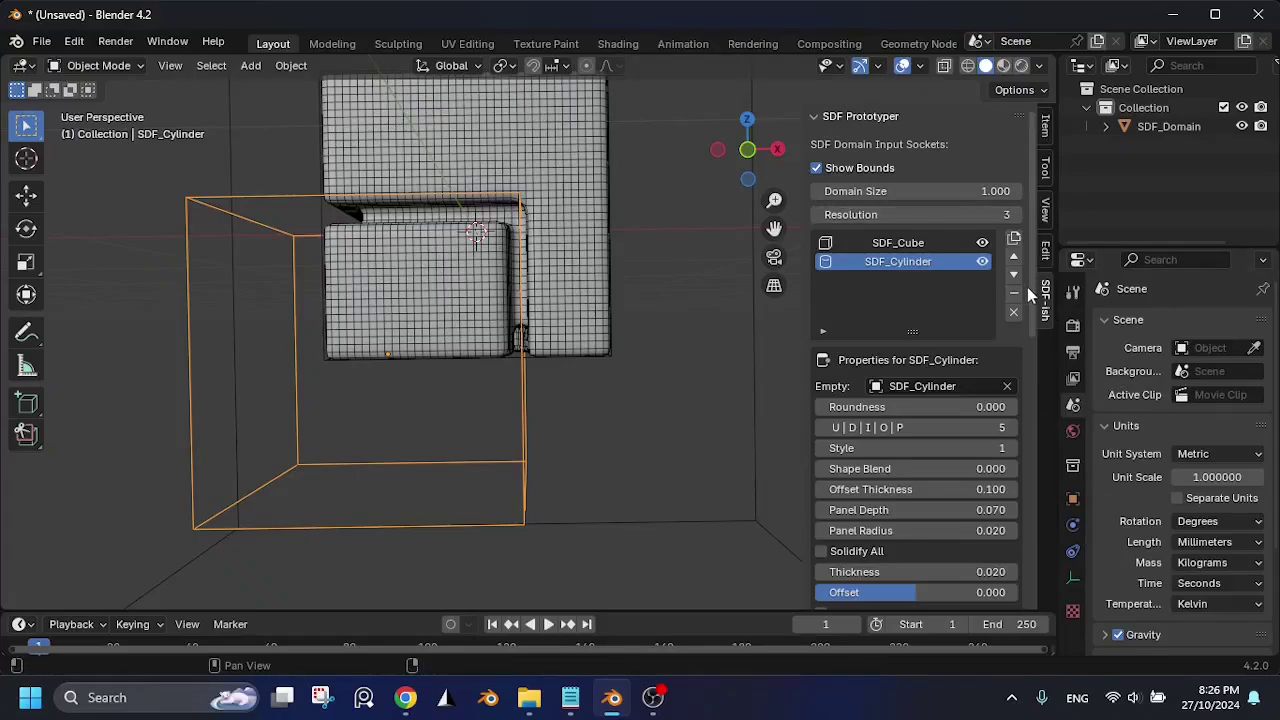
Step: Make SDF_Cube the active node of the SDF Domain and enable its Taper Switch and Twist Switch
scroll(1040, 370, down, 4)
scroll(1049, 370, down, 10)
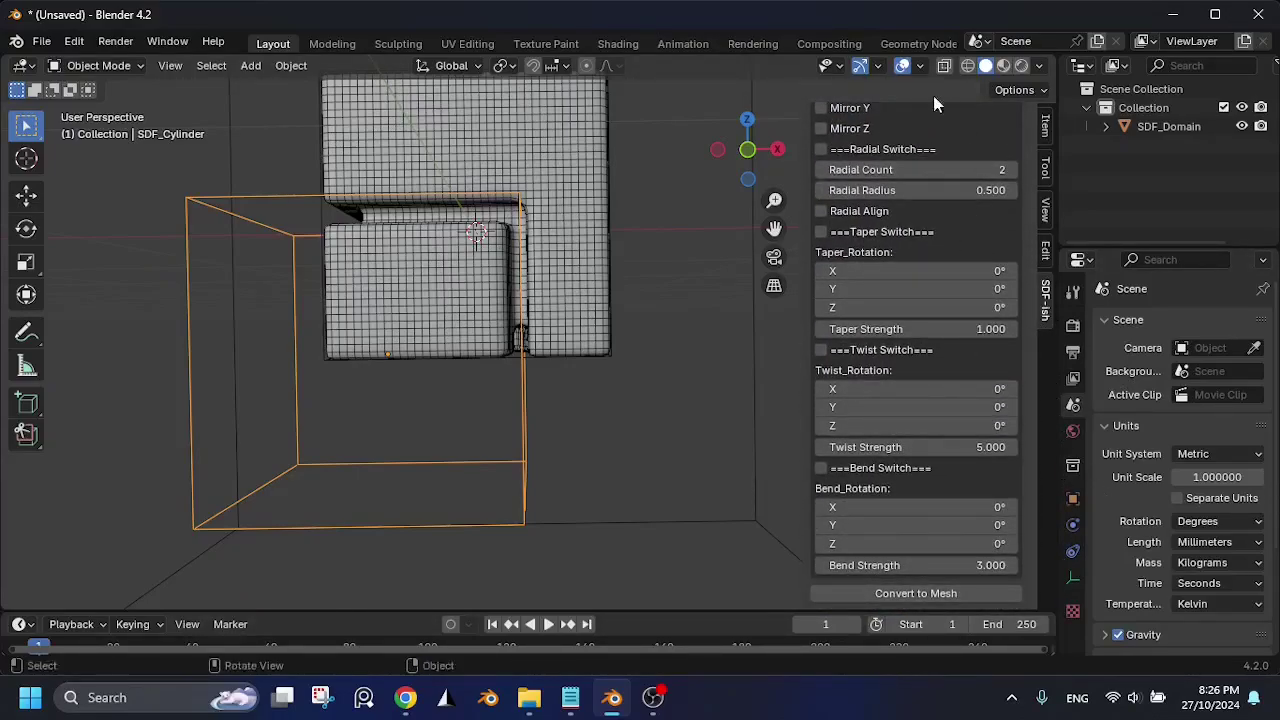
shift+middle_drag(478, 346, 500, 362)
click(611, 192)
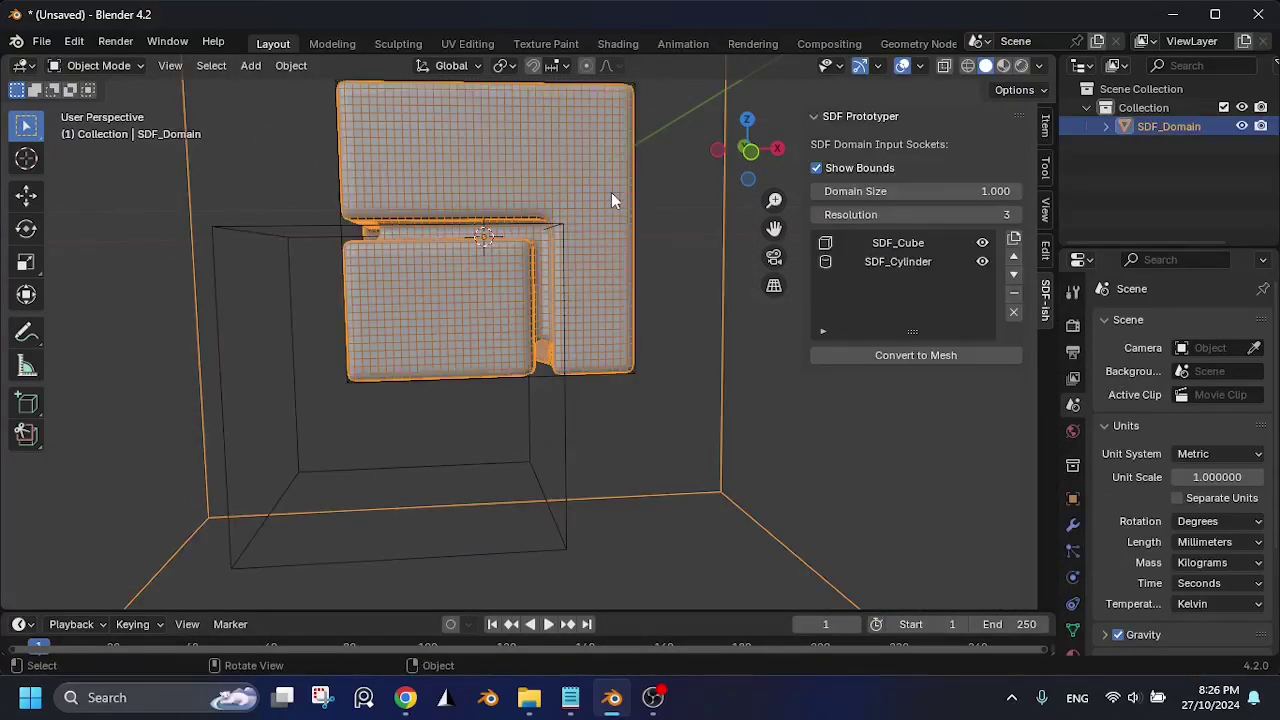
click(905, 244)
scroll(880, 260, down, 10)
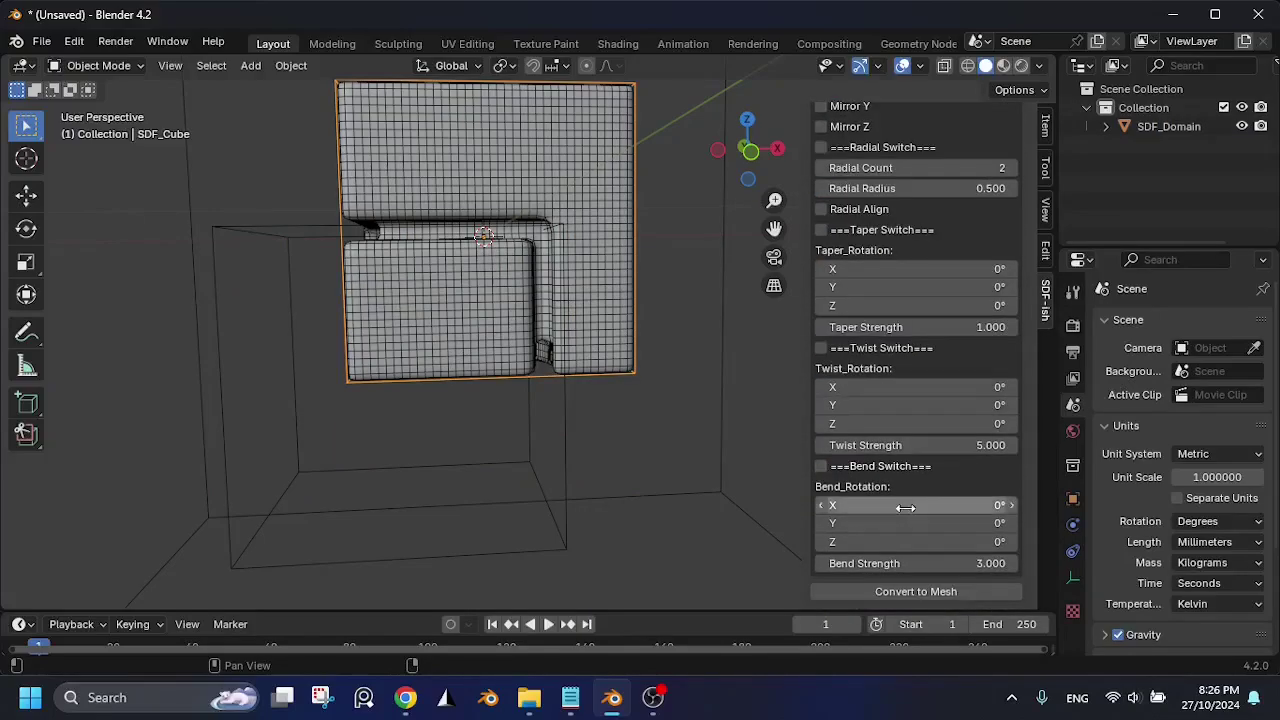
click(863, 234)
scroll(550, 350, down, 2)
mouse_move(550, 351)
middle_down()
mouse_move(611, 331)
mouse_move(537, 370)
middle_up()
click(828, 350)
Step: Turn off the wireframe overlay in the viewport and enable SDF_Cube's Bend Switch
click(920, 67)
click(805, 383)
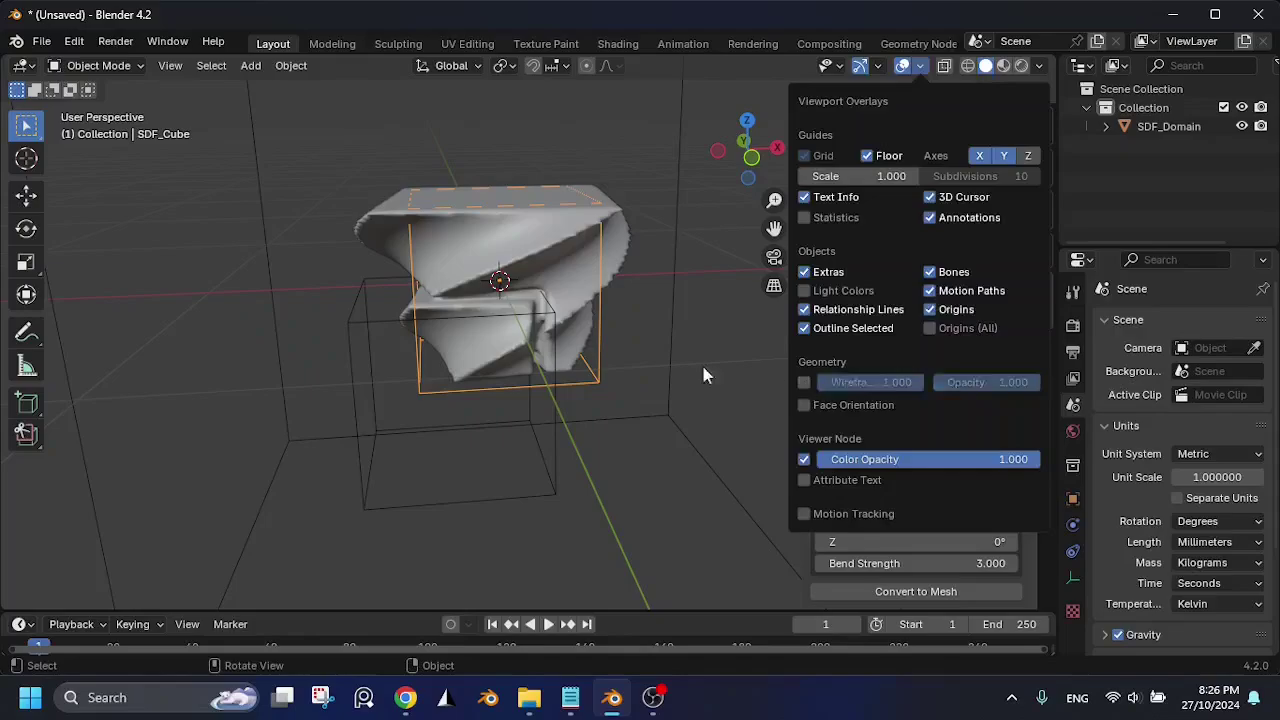
scroll(680, 366, up, 3)
middle_drag(678, 362, 912, 492)
click(821, 466)
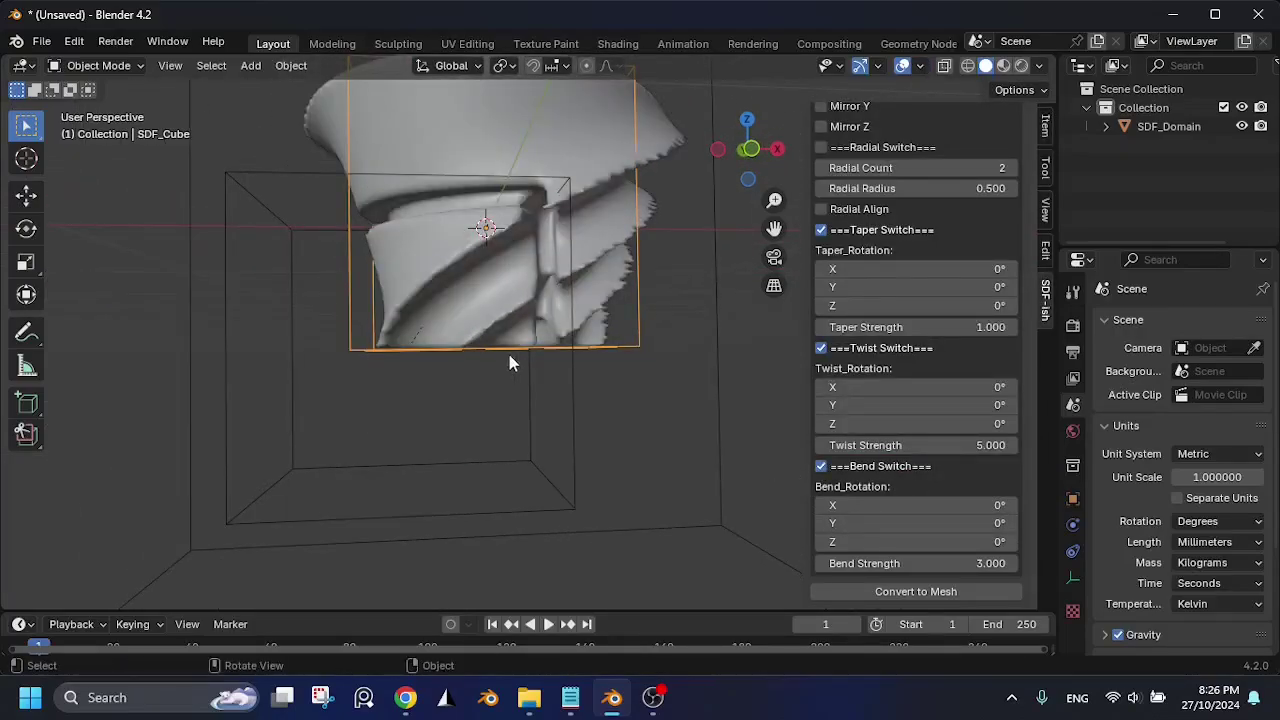
middle_drag(509, 357, 465, 377)
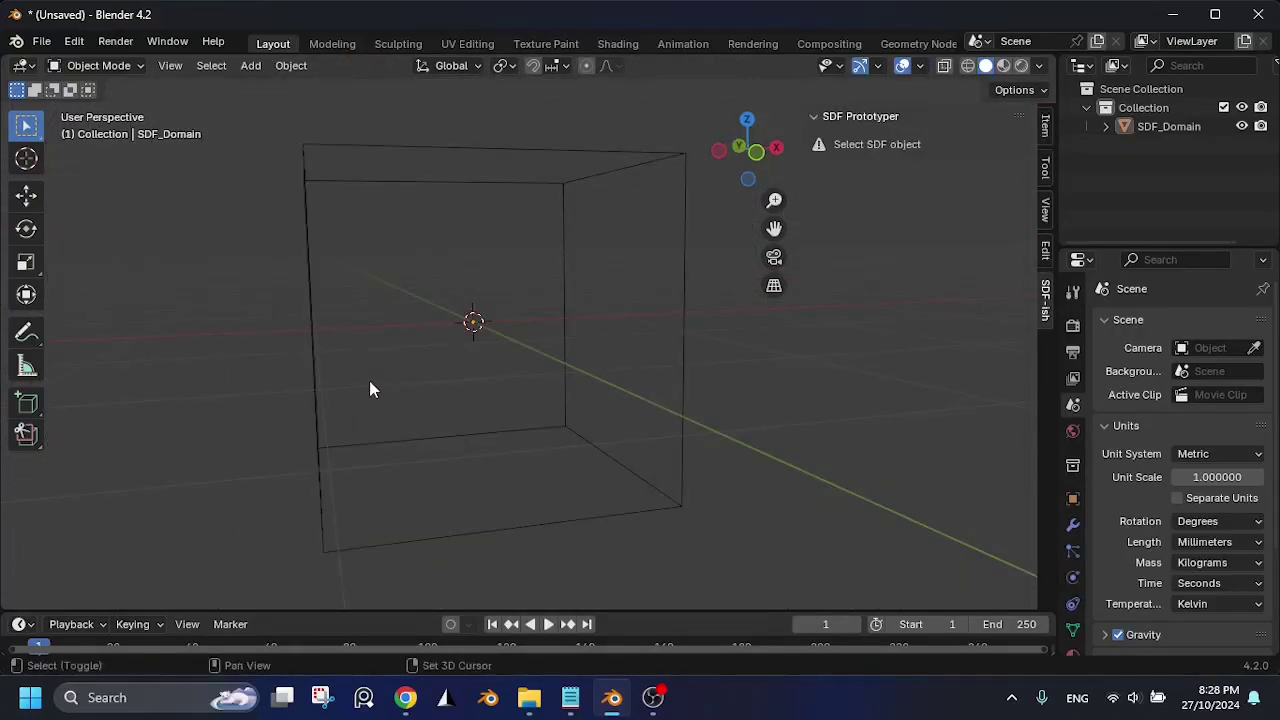
Step: Add an SDF Curve and move it out of the SDF Domain along the negative X side
key(shift+a)
mouse_move(357, 364)
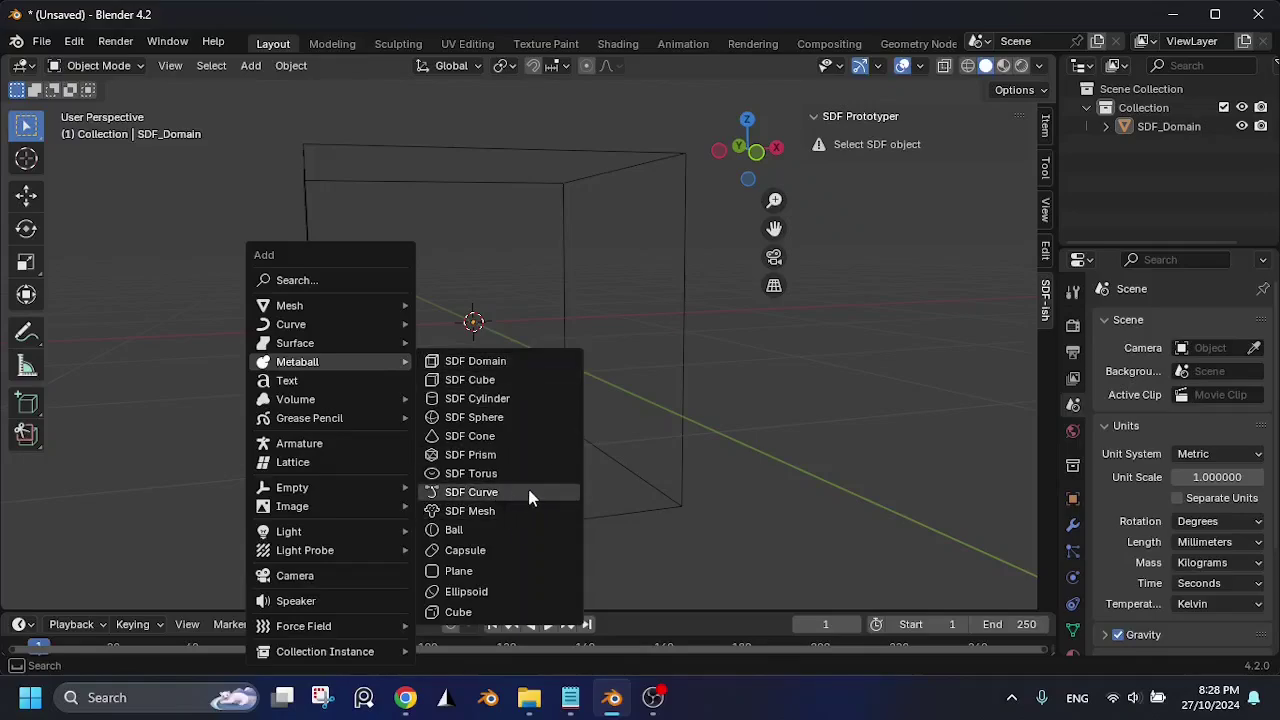
click(530, 497)
key(g)
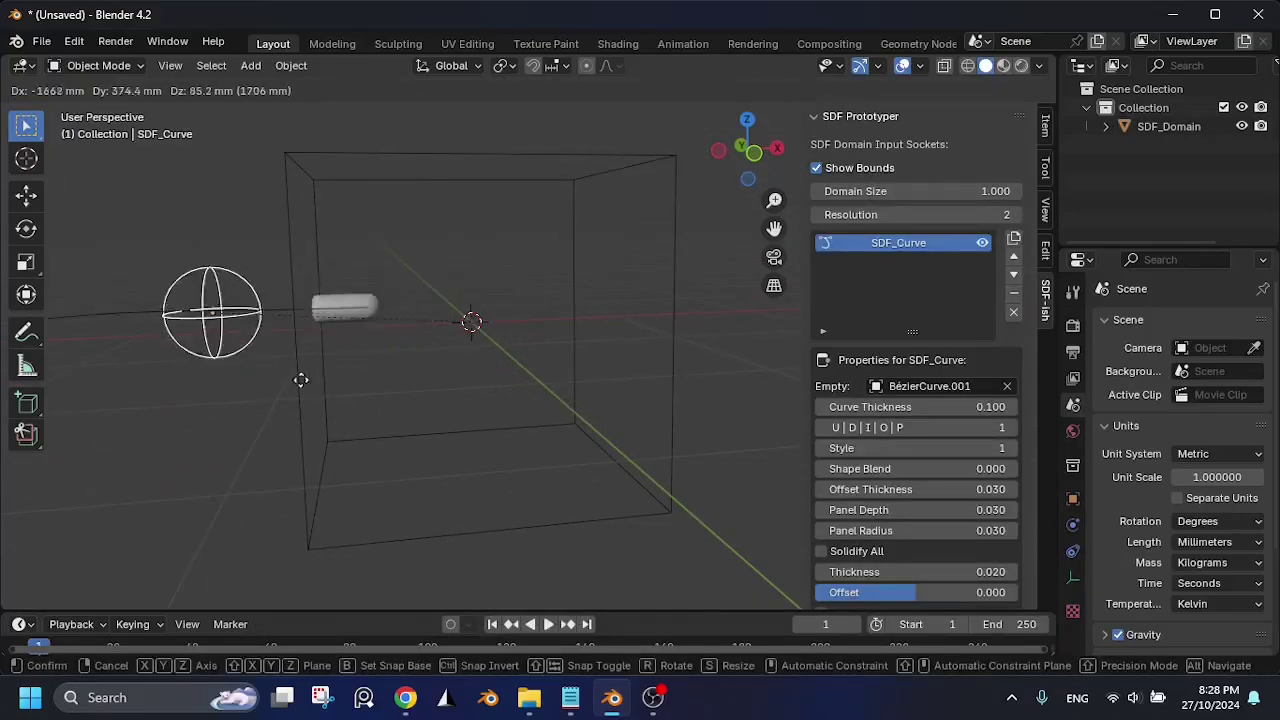
click(203, 305)
scroll(250, 325, down, 2)
middle_drag(257, 331, 393, 394)
Step: Enter Edit Mode on the SDF Curve's Bézier curve and delete all its vertices
click(314, 268)
key(Tab)
key(x)
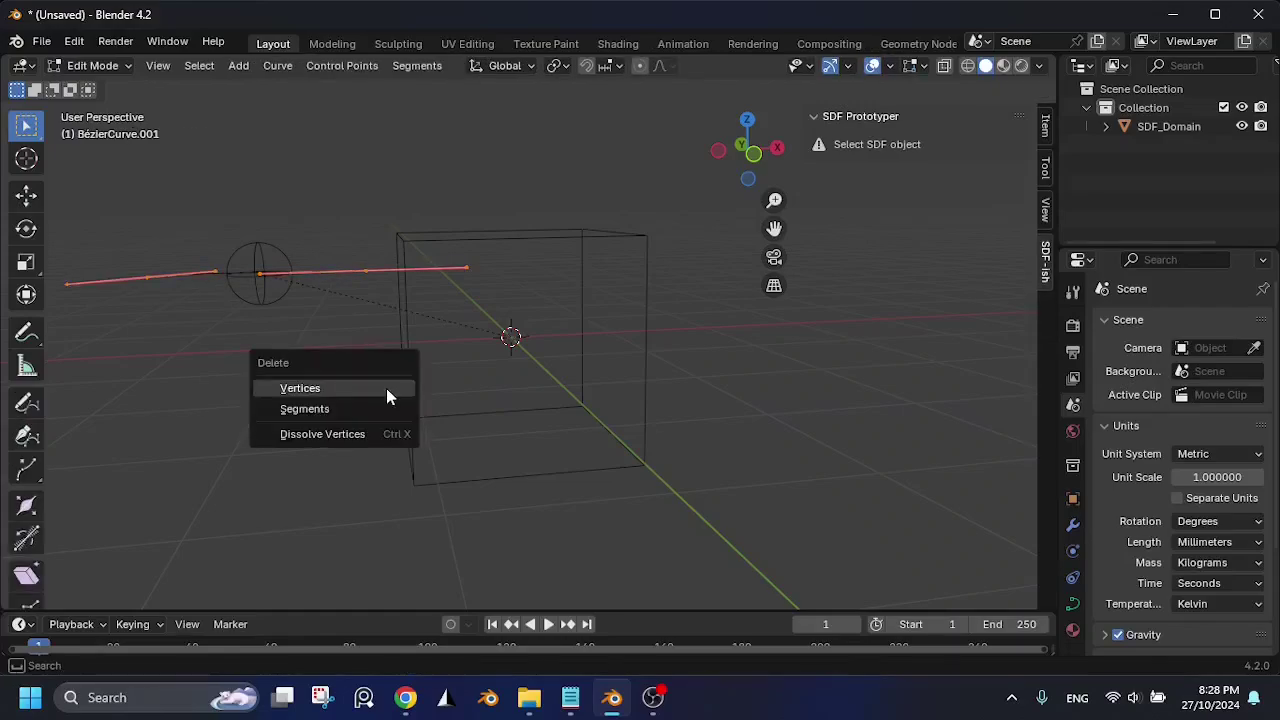
click(386, 388)
Step: Draw a winding six-point curve inside the domain in front view with the Curve Pen tool
click(753, 158)
scroll(463, 388, up, 6)
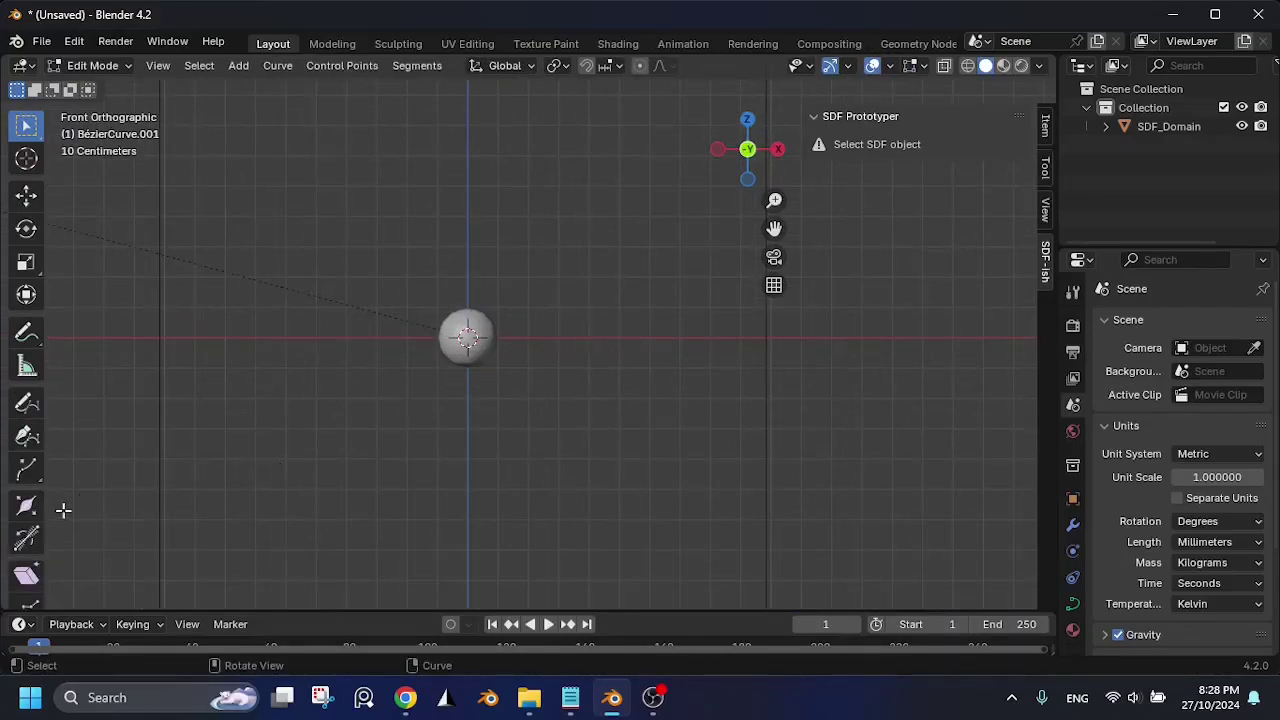
scroll(32, 530, down, 1)
click(33, 418)
scroll(283, 437, down, 2)
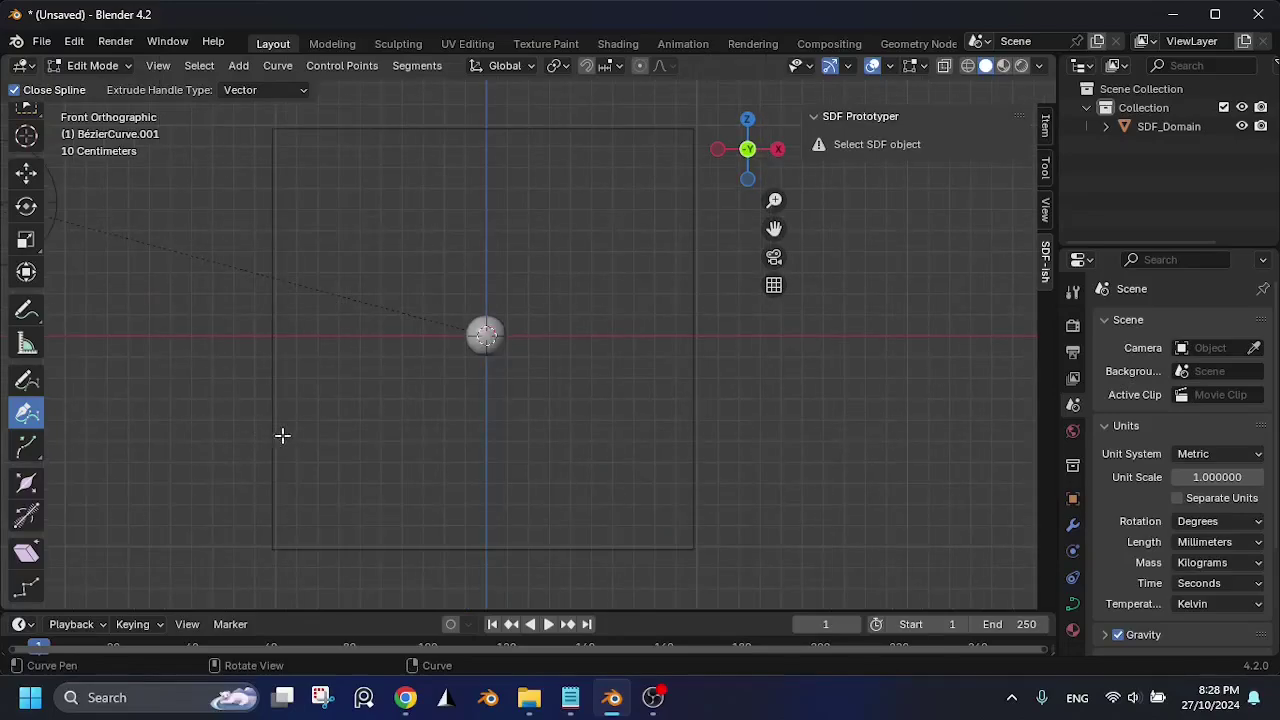
click(305, 418)
drag(344, 256, 389, 234)
drag(484, 242, 485, 284)
drag(416, 391, 434, 422)
drag(547, 456, 603, 437)
drag(648, 287, 682, 231)
Step: Rotate the curve's lower-left bend point, and rotate its end point and move it next to the upper bend
click(26, 122)
click(416, 391)
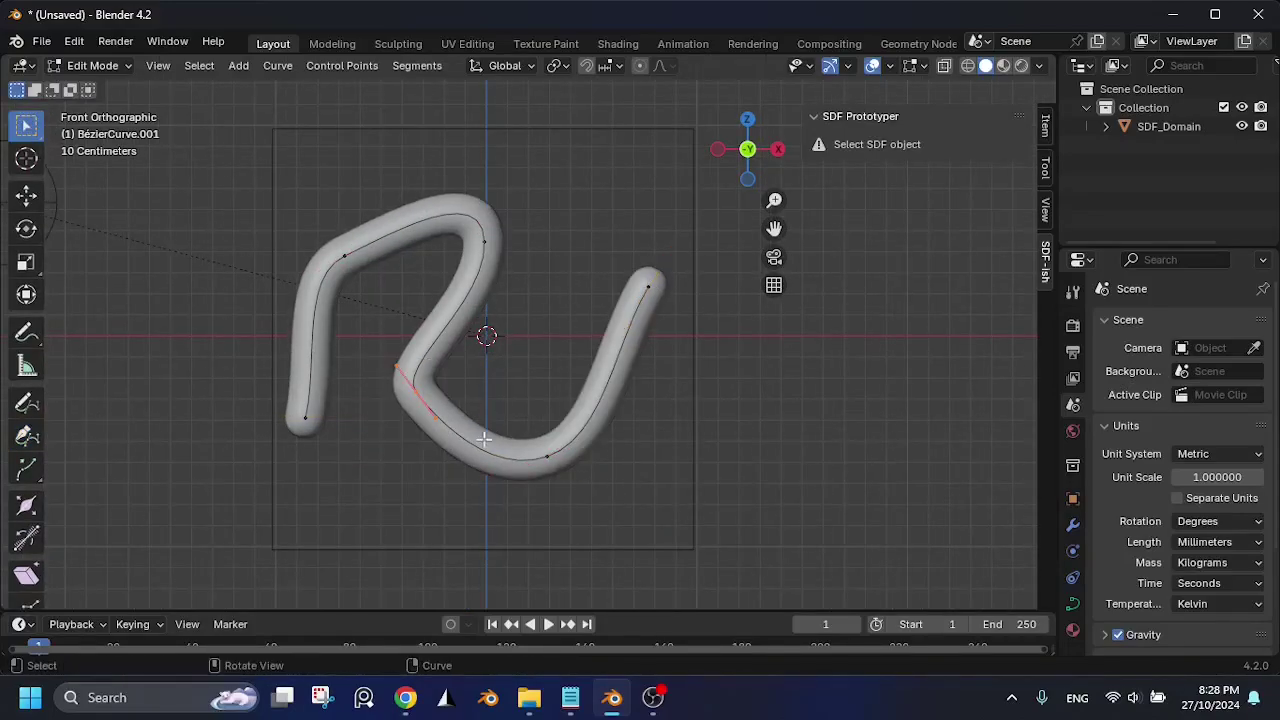
key(t)
key(r)
click(648, 287)
key(r)
click(687, 289)
key(g)
click(522, 254)
Step: Extrude the curve's end point about 600 mm toward positive X, rotate the new point and return to Object Mode
key(e)
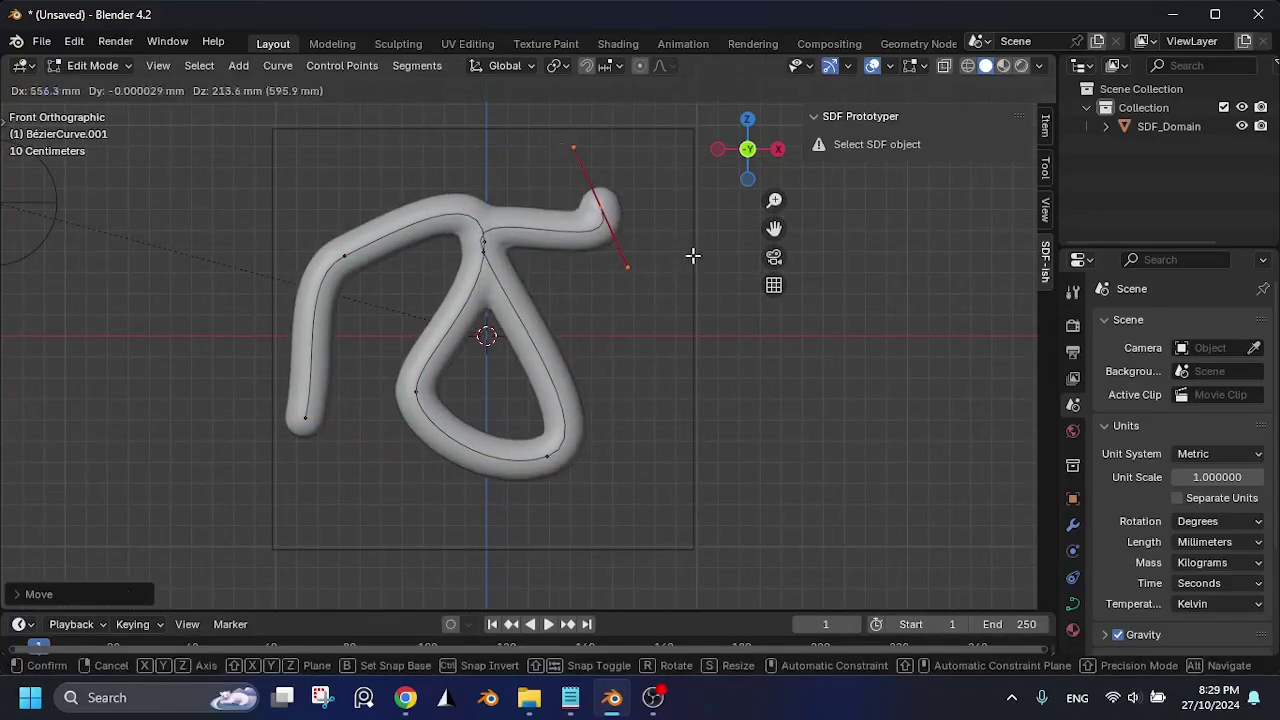
click(692, 257)
key(r)
click(375, 277)
key(Tab)
middle_drag(603, 313, 537, 366)
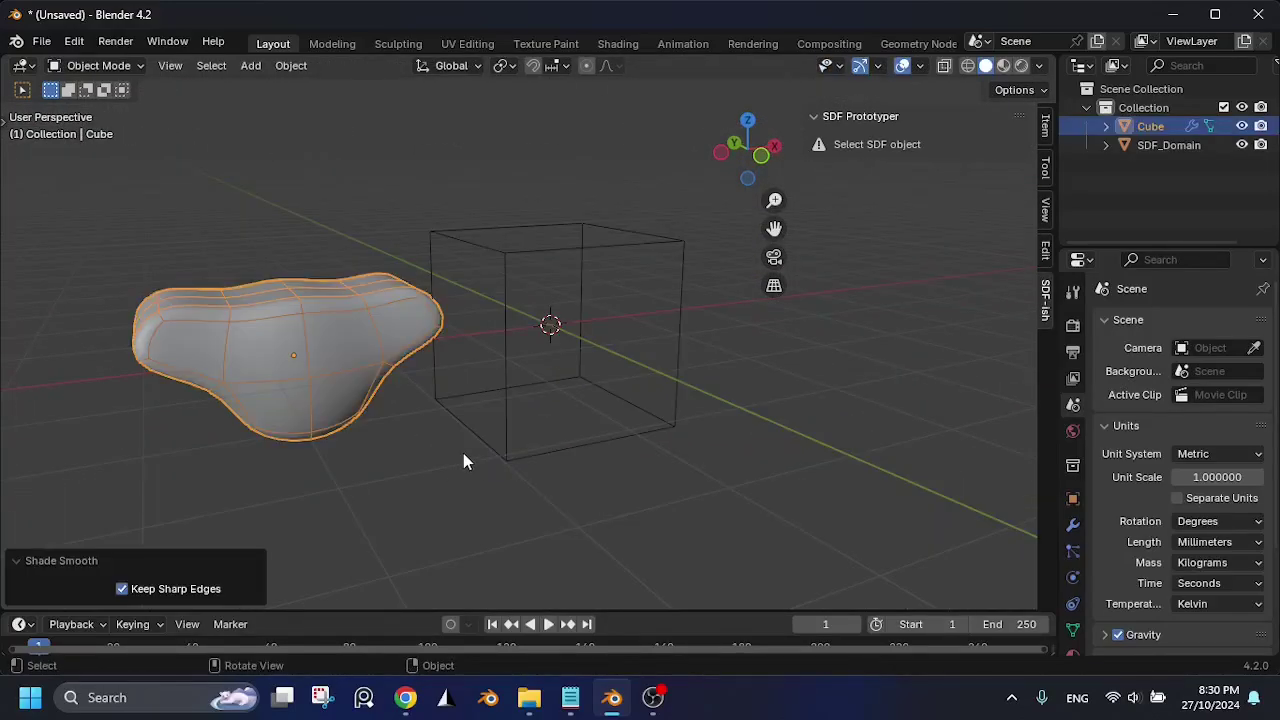
Step: Deselect the smooth Cube and add an SDF Mesh to the domain
middle_drag(464, 453, 499, 456)
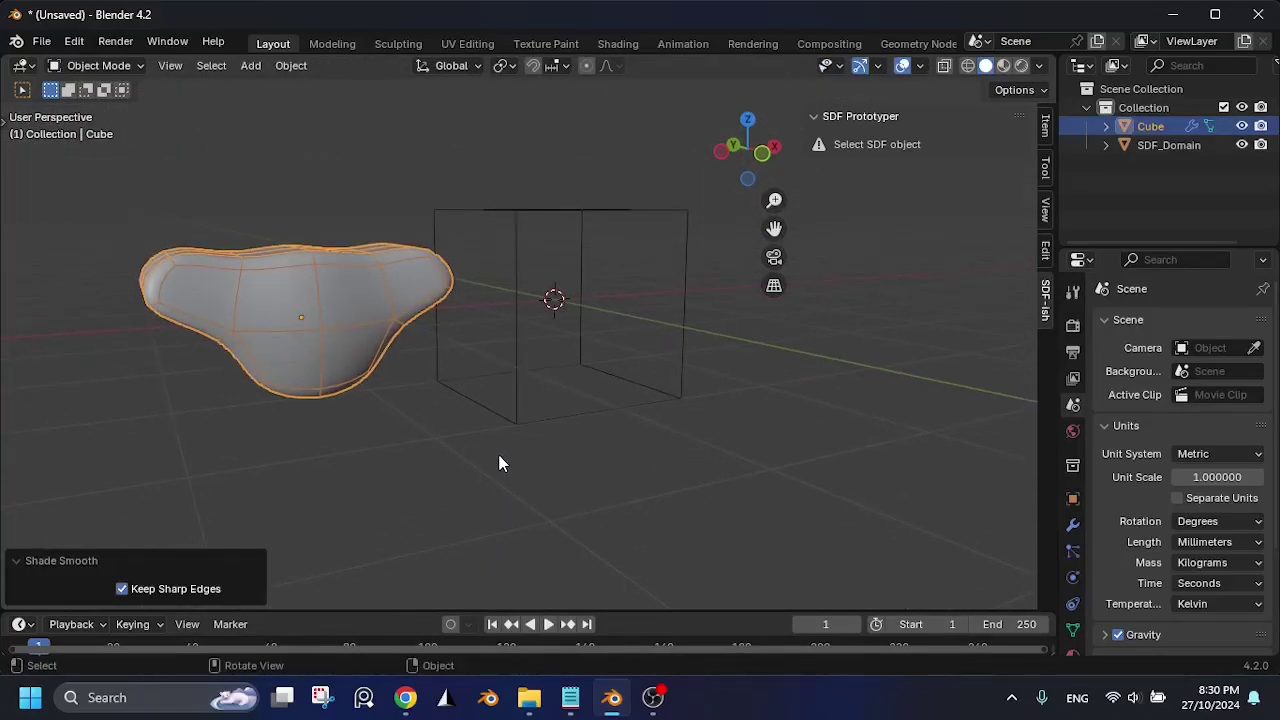
click(427, 510)
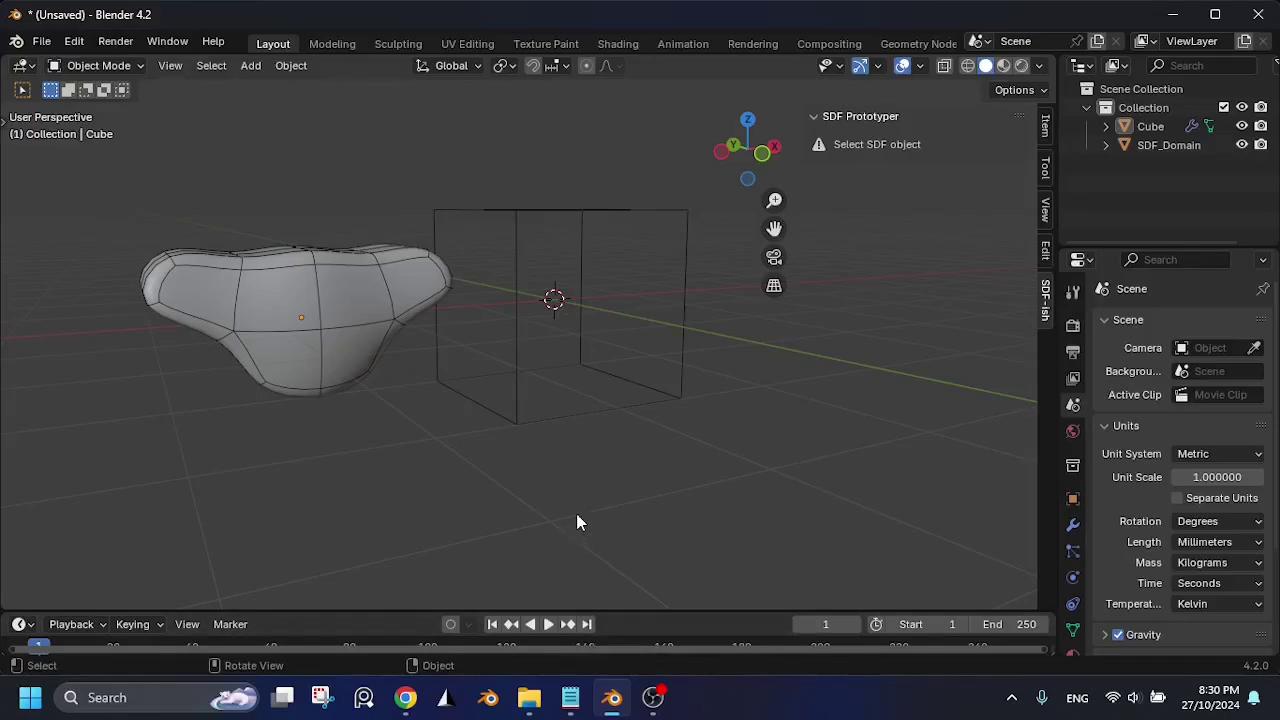
shift+middle_drag(397, 440, 417, 461)
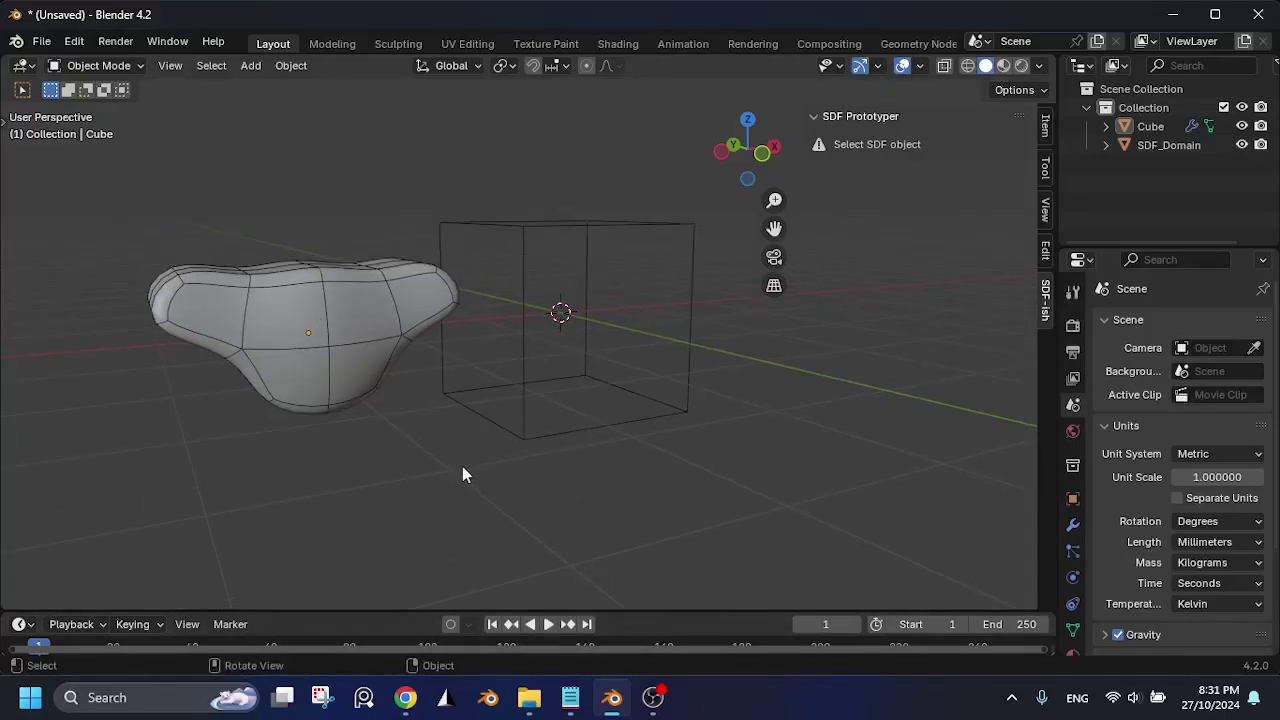
key(shift+a)
mouse_move(391, 366)
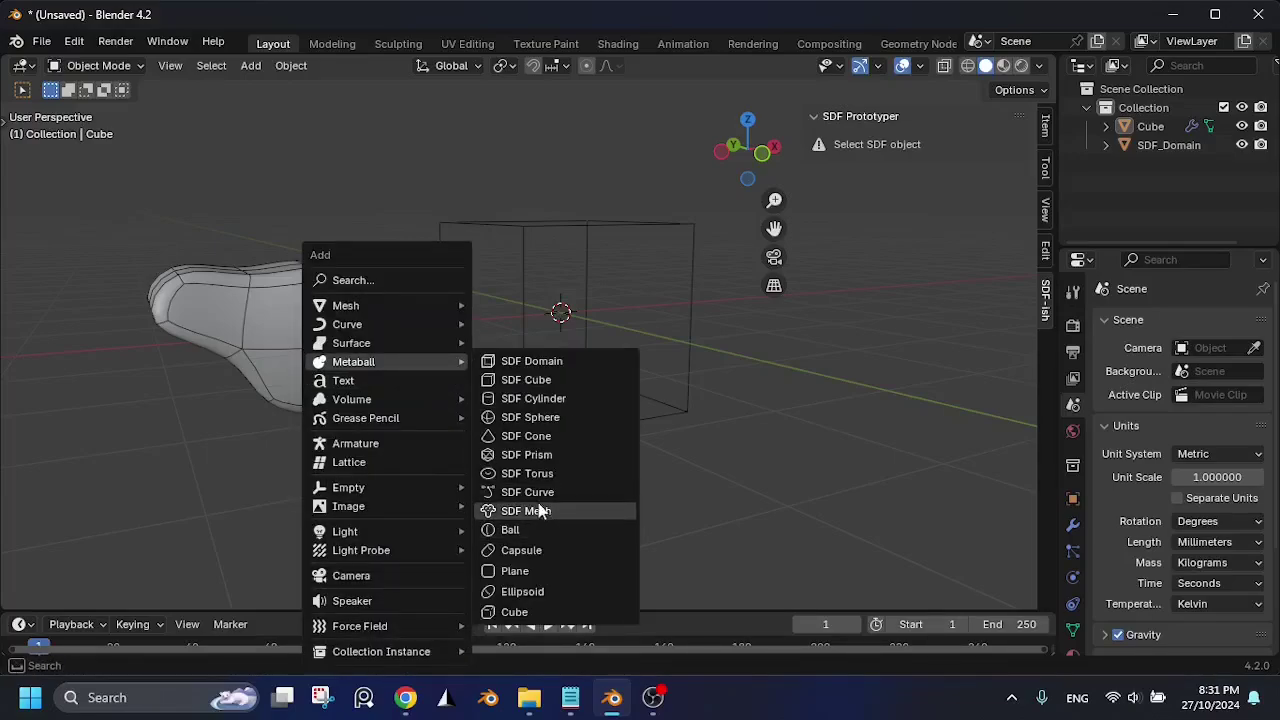
click(551, 512)
middle_drag(578, 436, 571, 476)
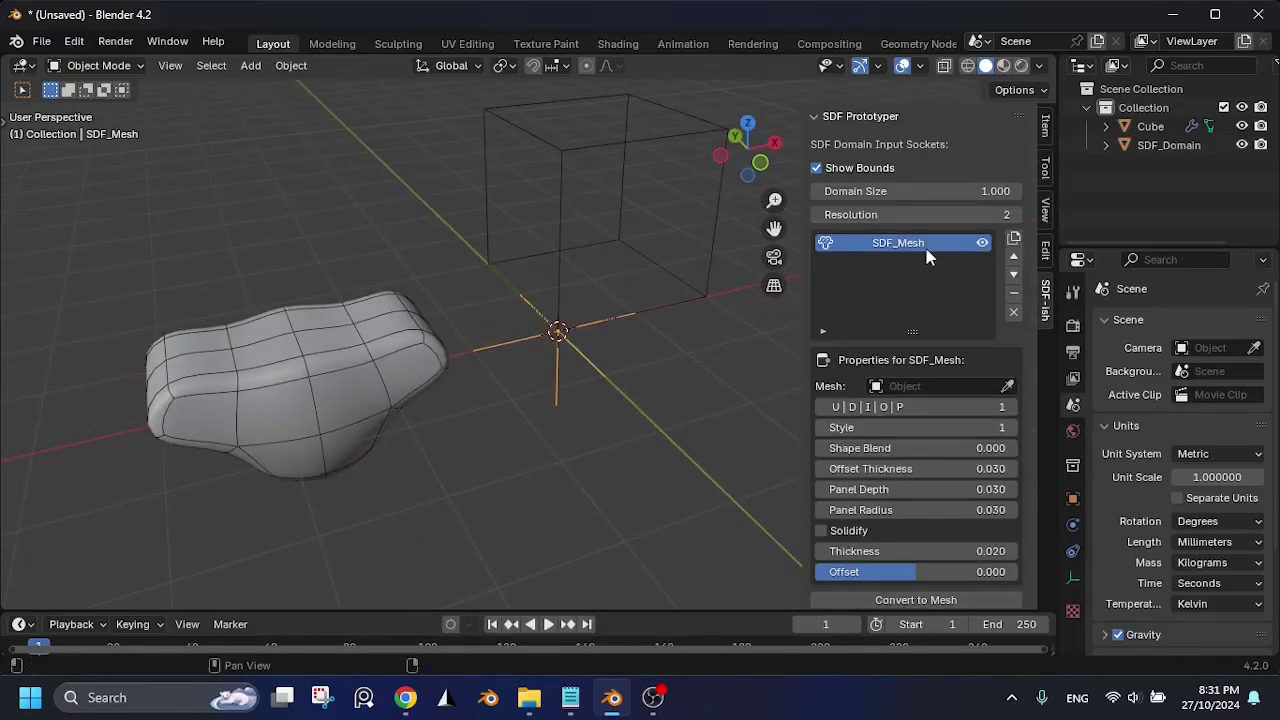
Step: Assign the smooth Cube as the SDF Mesh's source mesh by picking it in the viewport
click(1007, 386)
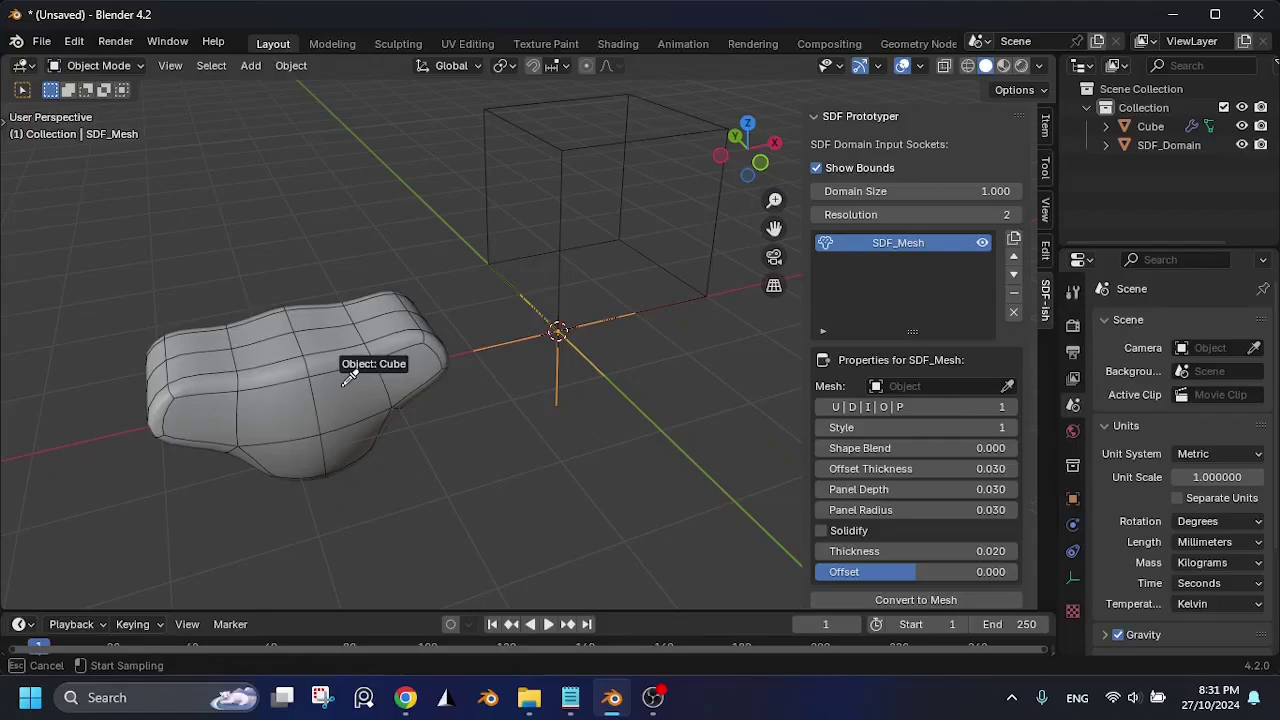
click(395, 378)
middle_drag(430, 482, 290, 352)
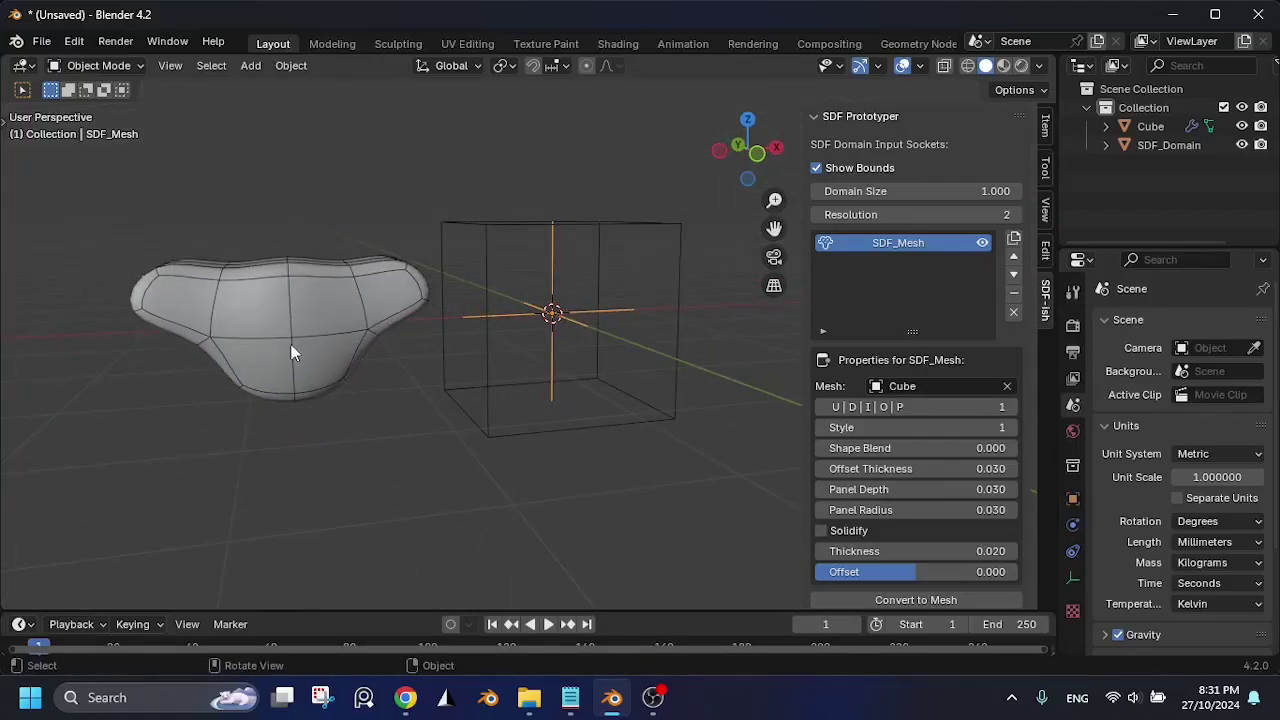
Step: Move the Cube about 2630 mm along X into the SDF Domain in front view
click(758, 159)
scroll(556, 371, up, 4)
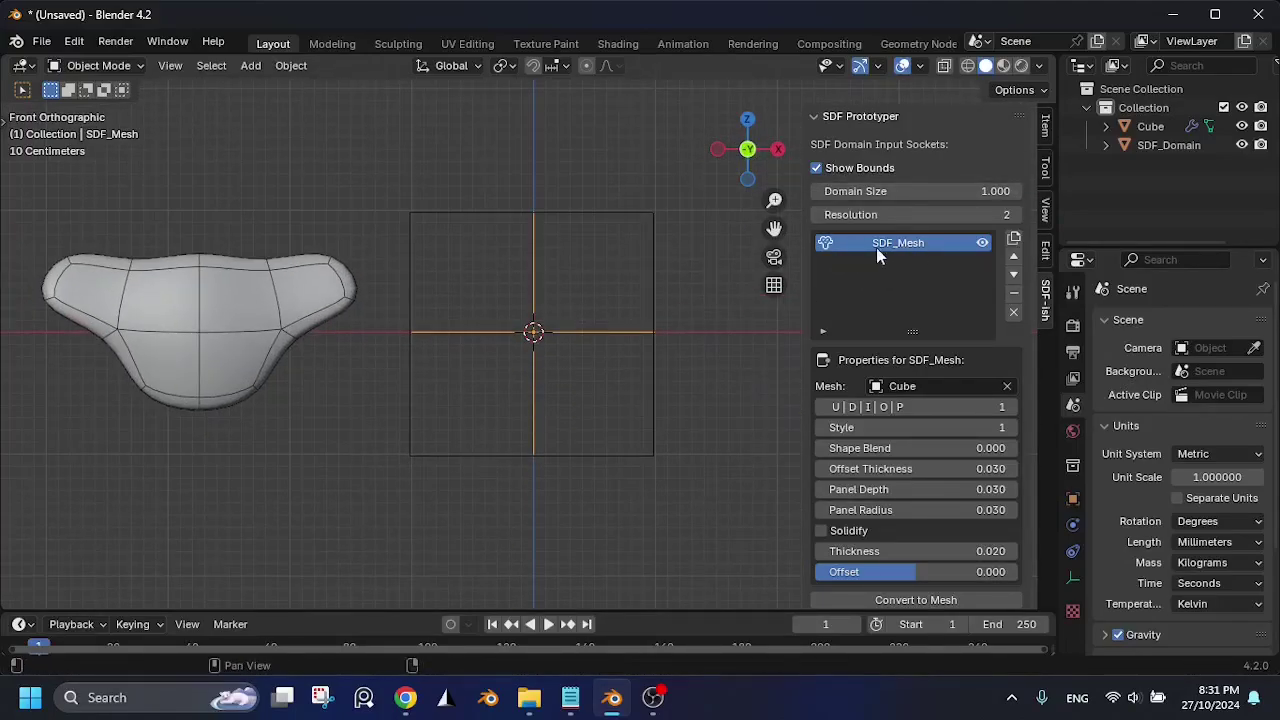
click(223, 341)
key(g)
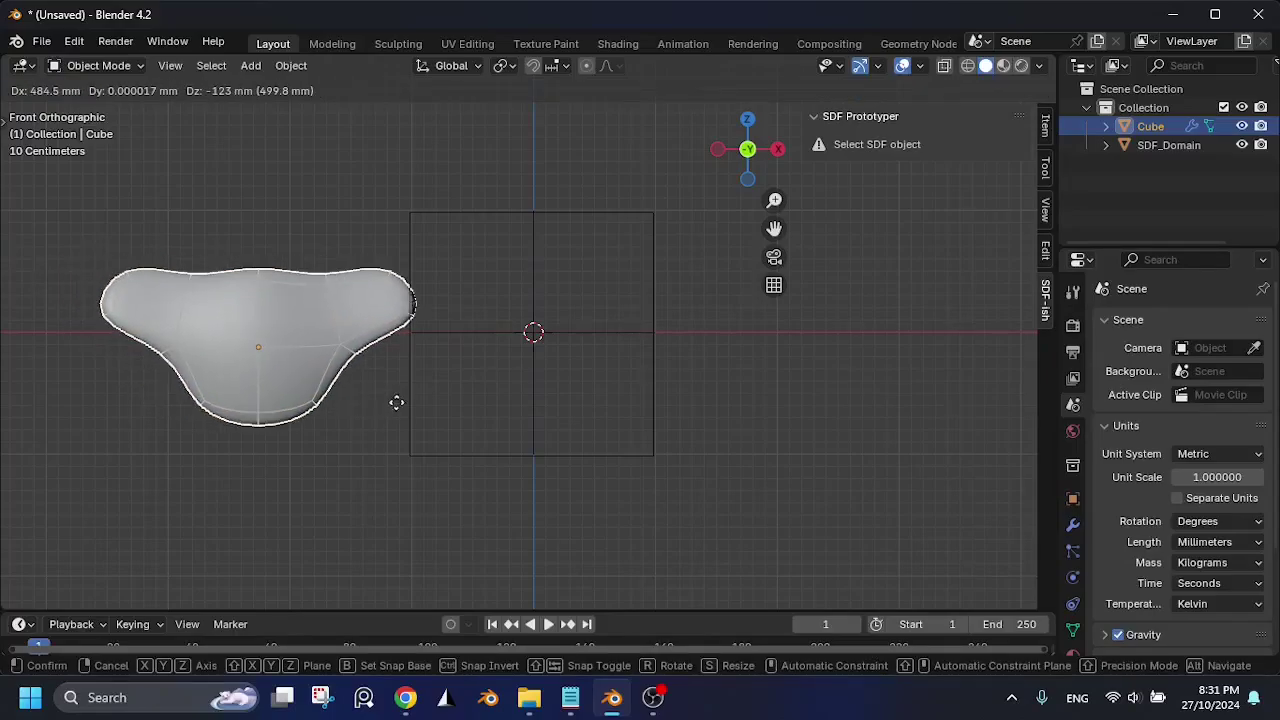
click(606, 390)
middle_drag(606, 390, 471, 394)
scroll(525, 365, up, 4)
scroll(649, 410, down, 5)
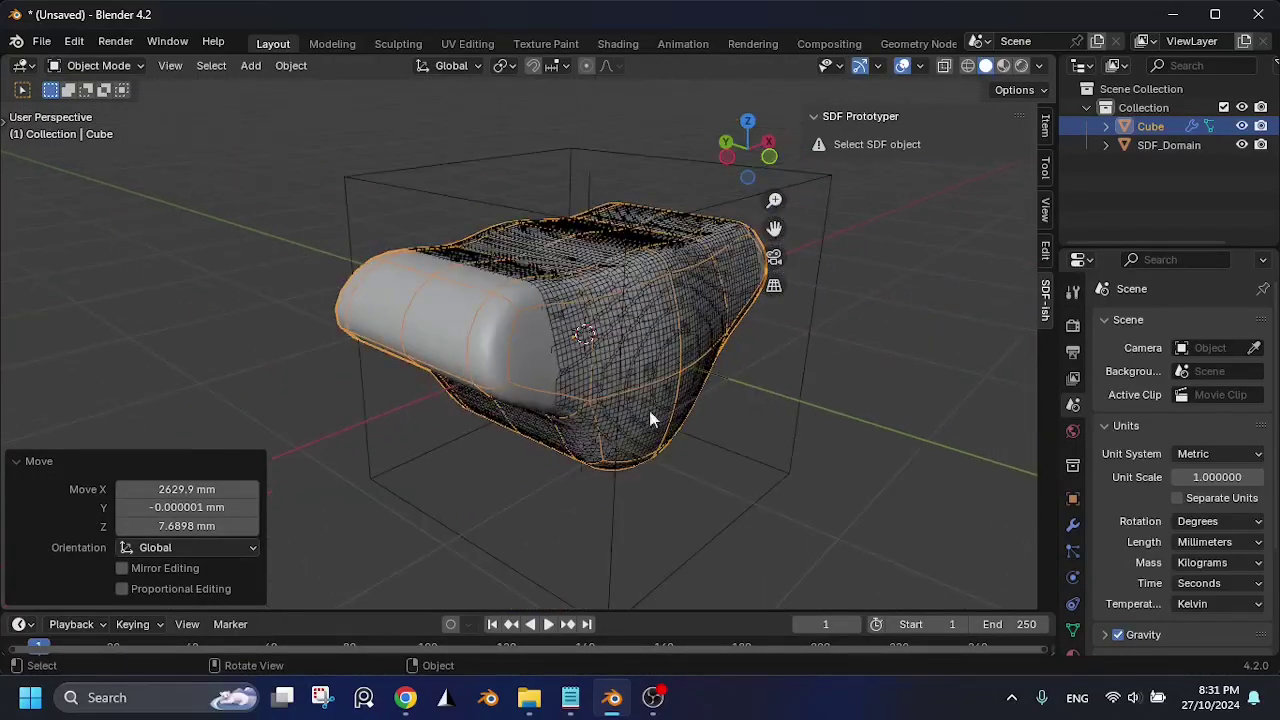
Step: Set the Cube's viewport display to Wire, trying Solid first
click(1073, 499)
scroll(1131, 529, down, 1)
click(1134, 591)
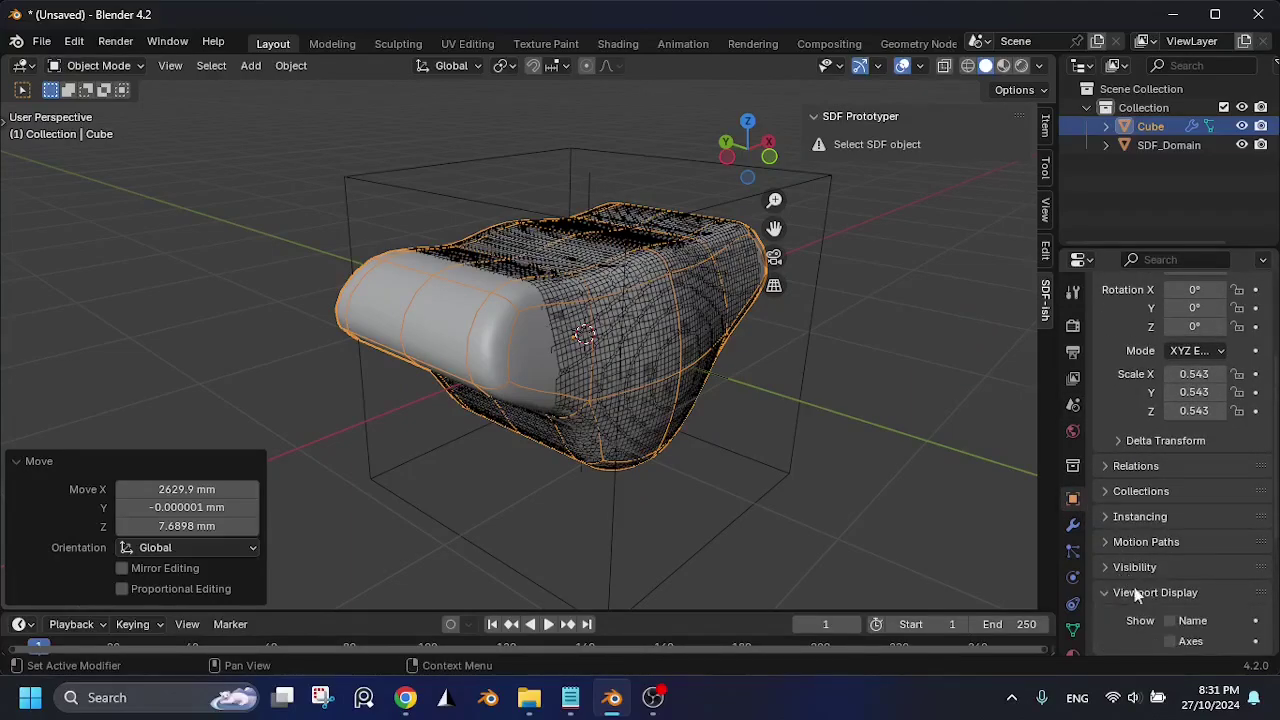
scroll(1160, 585, down, 5)
click(1222, 561)
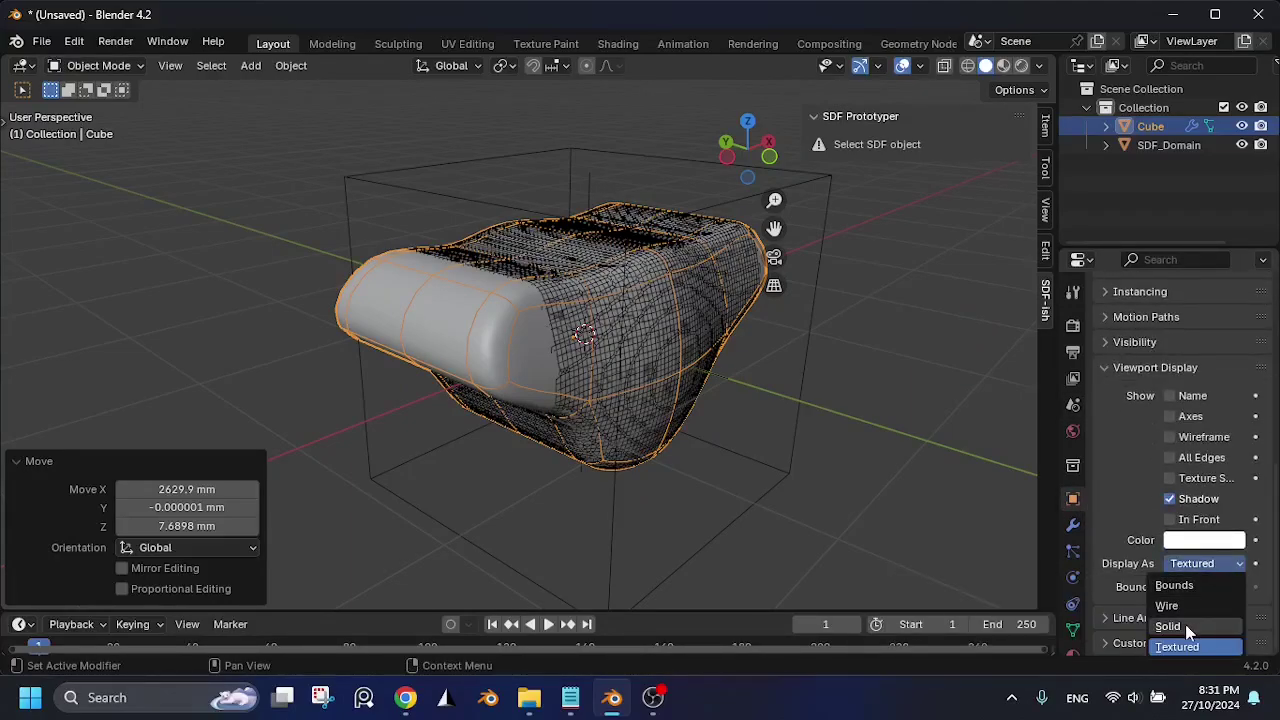
click(1185, 624)
click(1202, 562)
click(1167, 605)
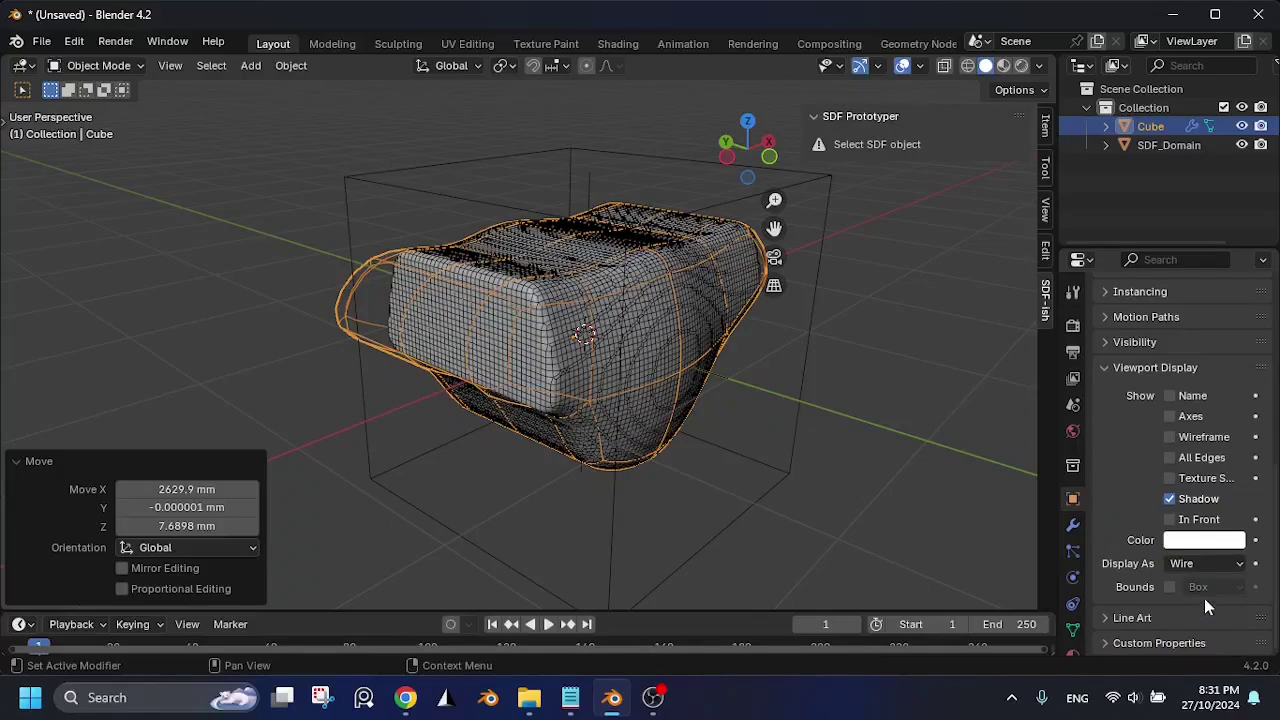
Step: Move the Cube back out of the SDF Domain, about 2461 mm along negative X
middle_drag(1000, 530, 706, 391)
key(g)
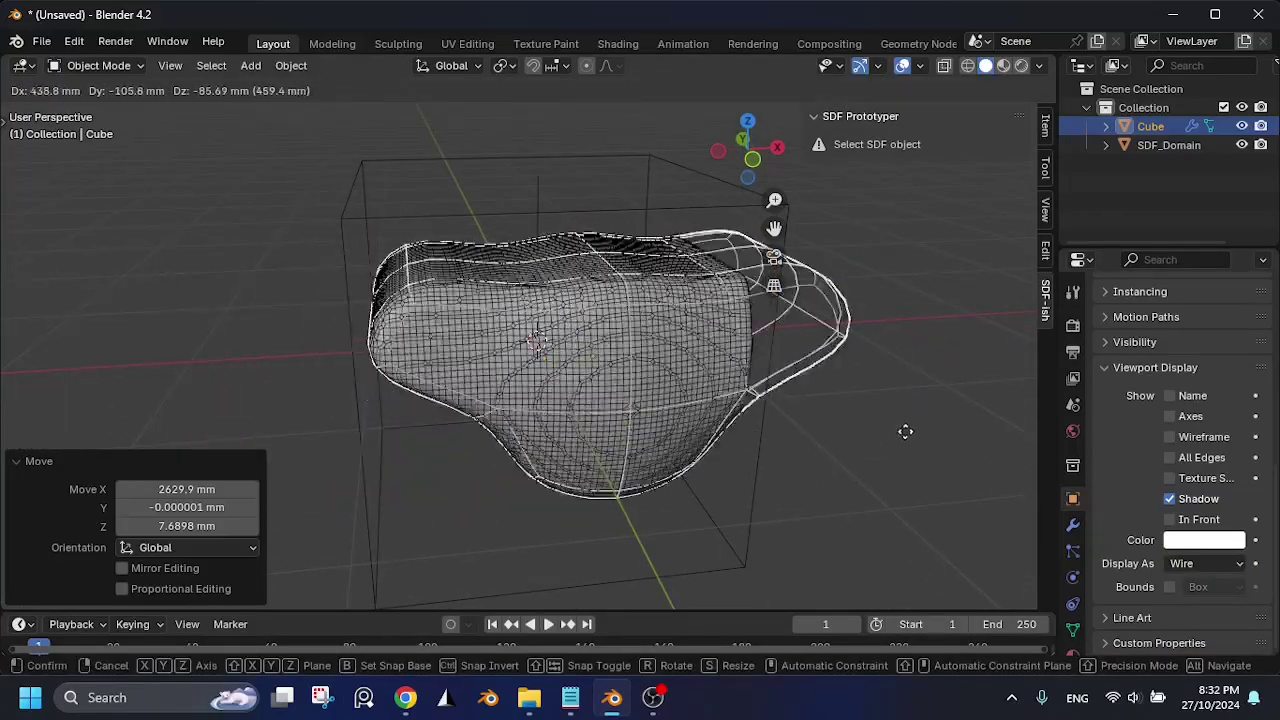
click(304, 440)
scroll(546, 428, down, 3)
shift+middle_drag(546, 428, 710, 423)
Step: Set the Cube's viewport display to Solid and deselect it
click(1197, 566)
click(1168, 626)
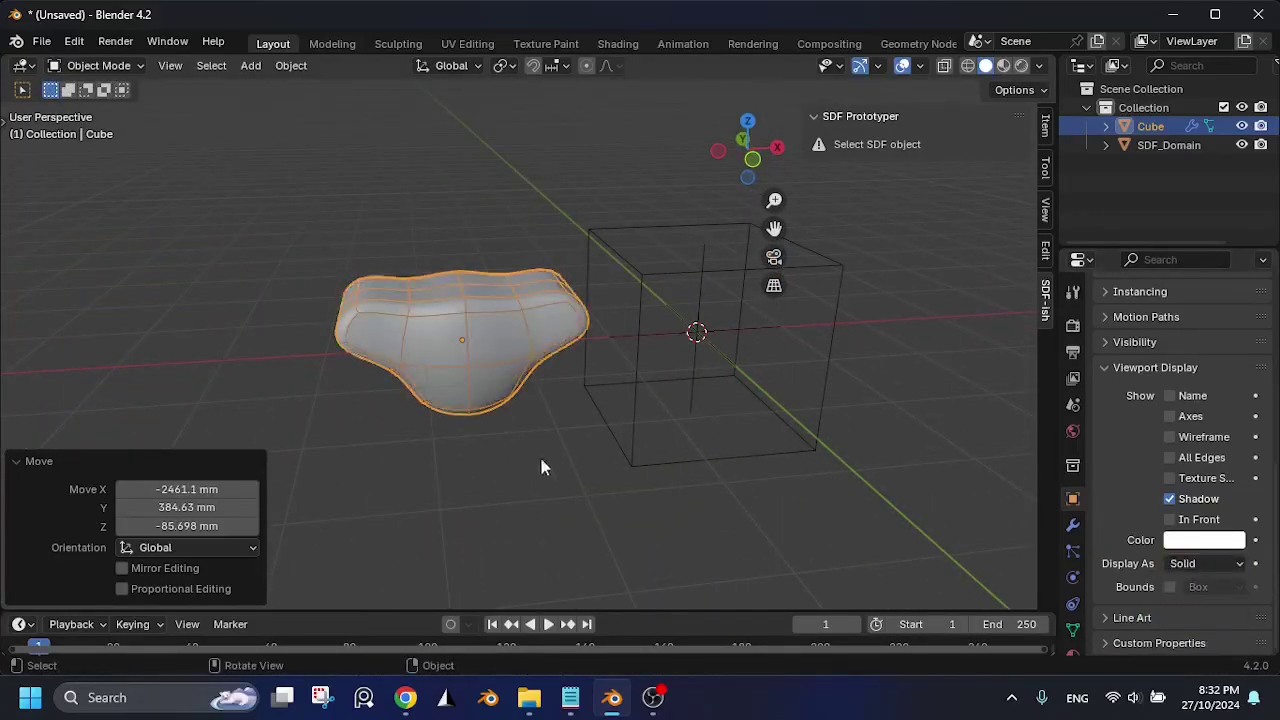
scroll(560, 460, up, 2)
click(715, 488)
middle_drag(725, 490, 565, 475)
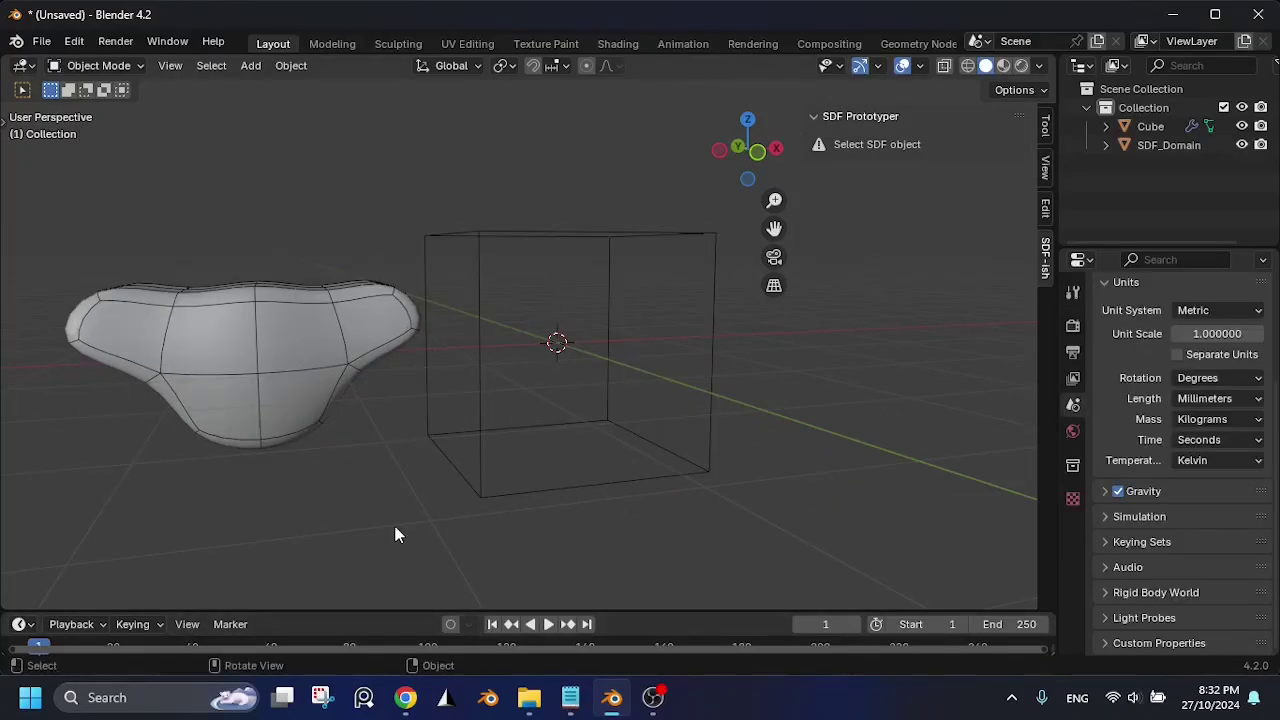
Step: Convert the Cube to an SDF mesh in the SDF Domain, with the domain as the active object
click(254, 389)
shift+click(604, 423)
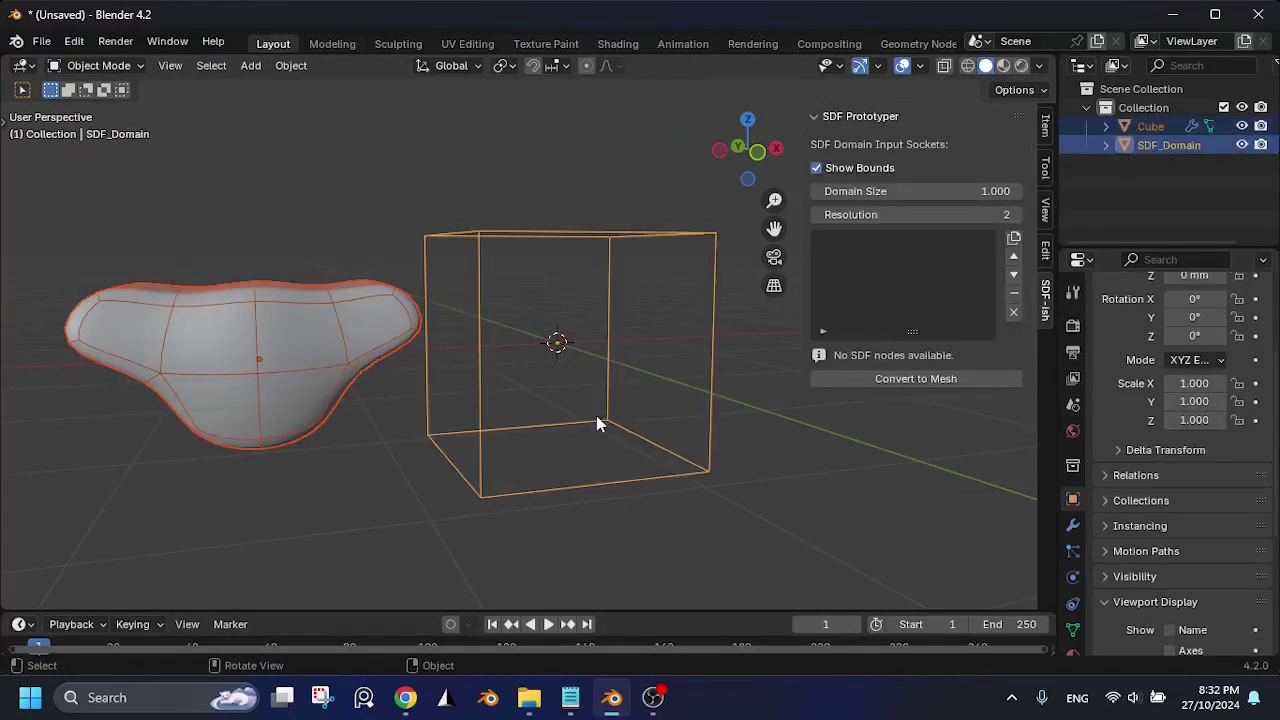
right_click(510, 380)
mouse_move(515, 270)
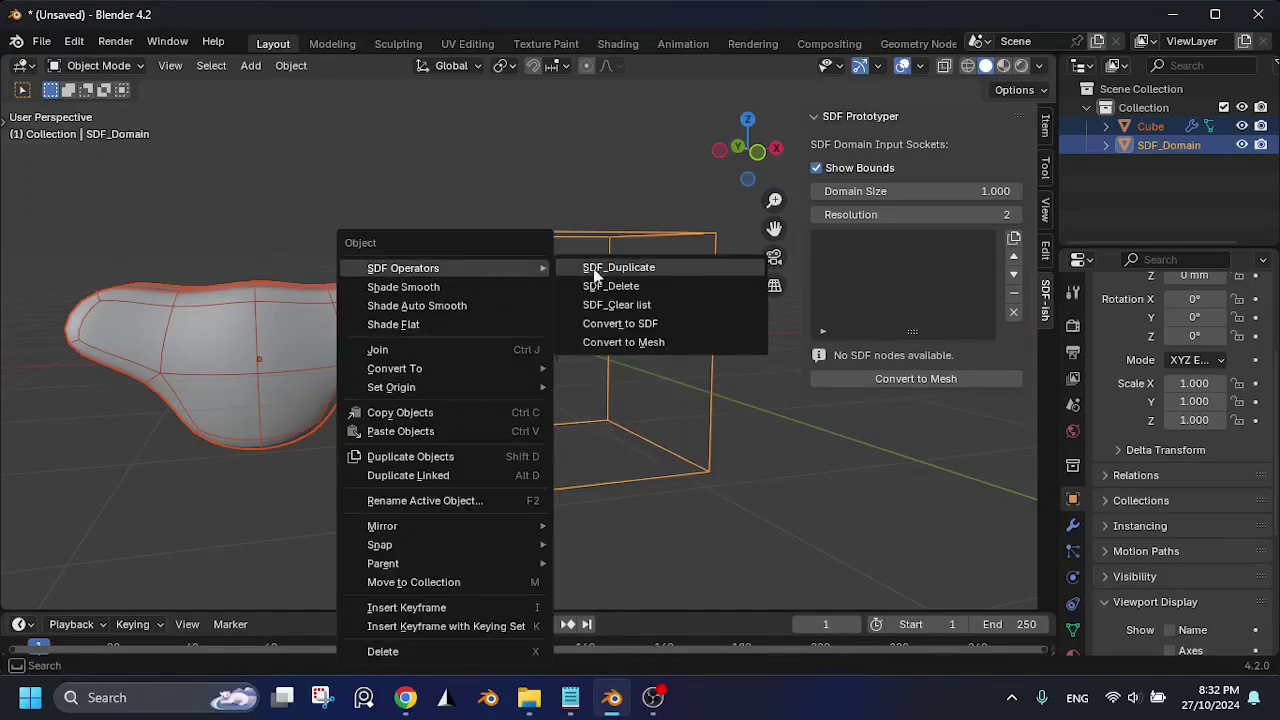
click(708, 323)
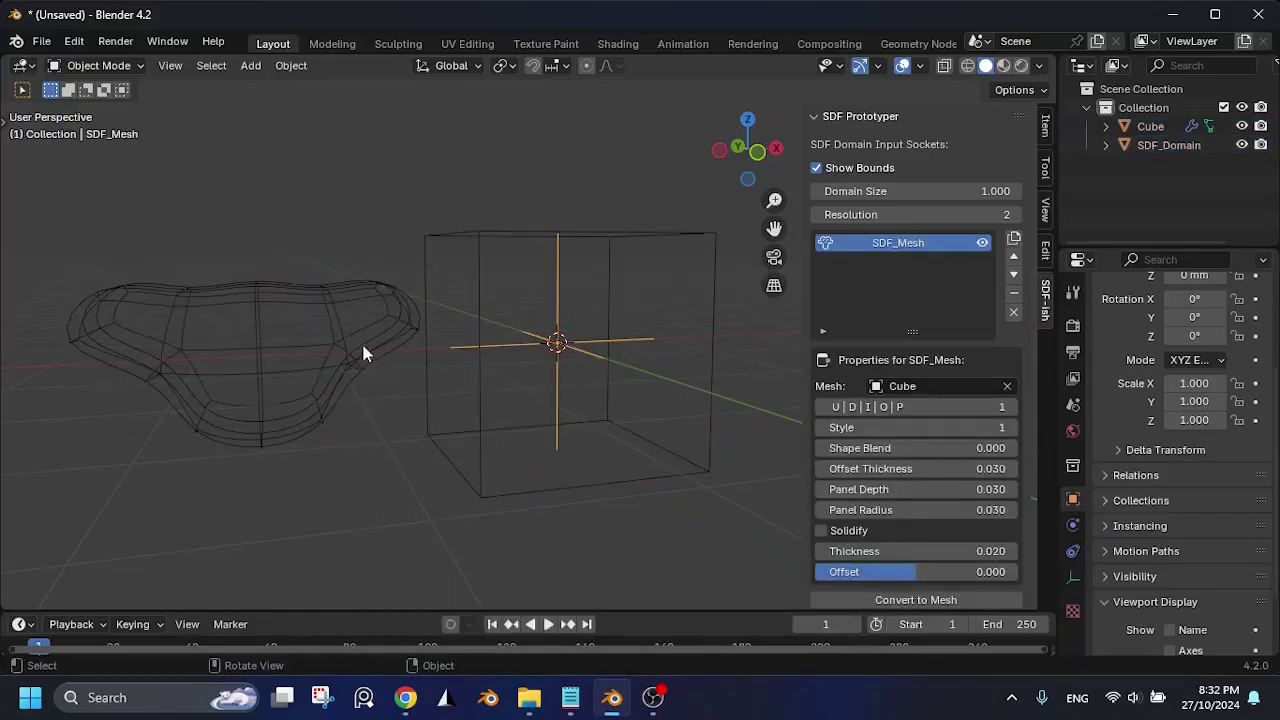
Step: Move the Cube about 3106 mm along X and -774 mm along Y into the SDF Domain, and shift it slightly back along negative X
middle_drag(364, 353, 404, 392)
click(275, 374)
key(g)
click(618, 372)
scroll(618, 374, up, 4)
middle_drag(618, 376, 604, 400)
key(g)
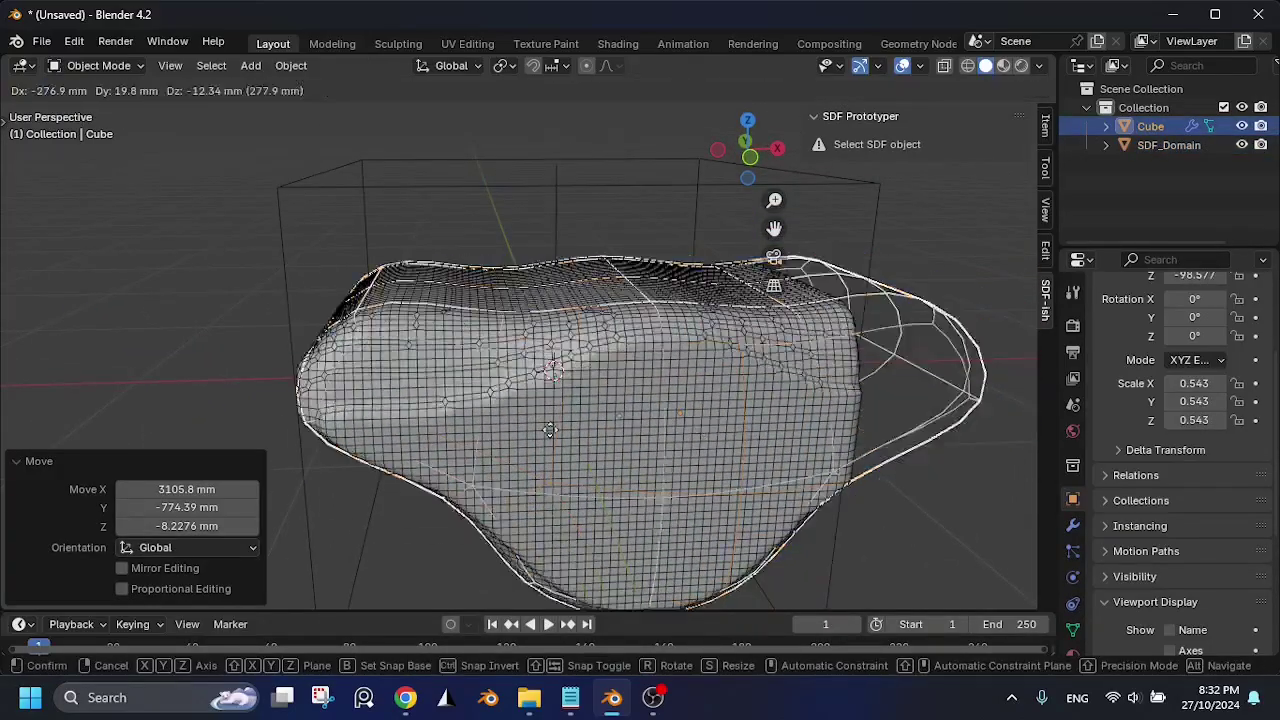
click(520, 380)
Step: Add an SDF Cube to the SDF Domain and raise it along Z to the top of the shape
scroll(514, 400, down, 5)
middle_drag(512, 409, 632, 405)
click(509, 389)
key(shift+a)
mouse_move(543, 303)
click(617, 314)
key(g)
key(z)
click(570, 320)
Step: Set the SDF Cube's boolean operation (U|D|I|O|P) to 2 and reposition it so it cuts into the top of the mesh
click(1009, 428)
scroll(501, 353, up, 4)
key(g)
click(535, 395)
Step: Select the SDF Domain and examine the available SDF operators, down to Convert to Mesh
scroll(628, 410, down, 5)
middle_drag(585, 480, 552, 446)
click(486, 470)
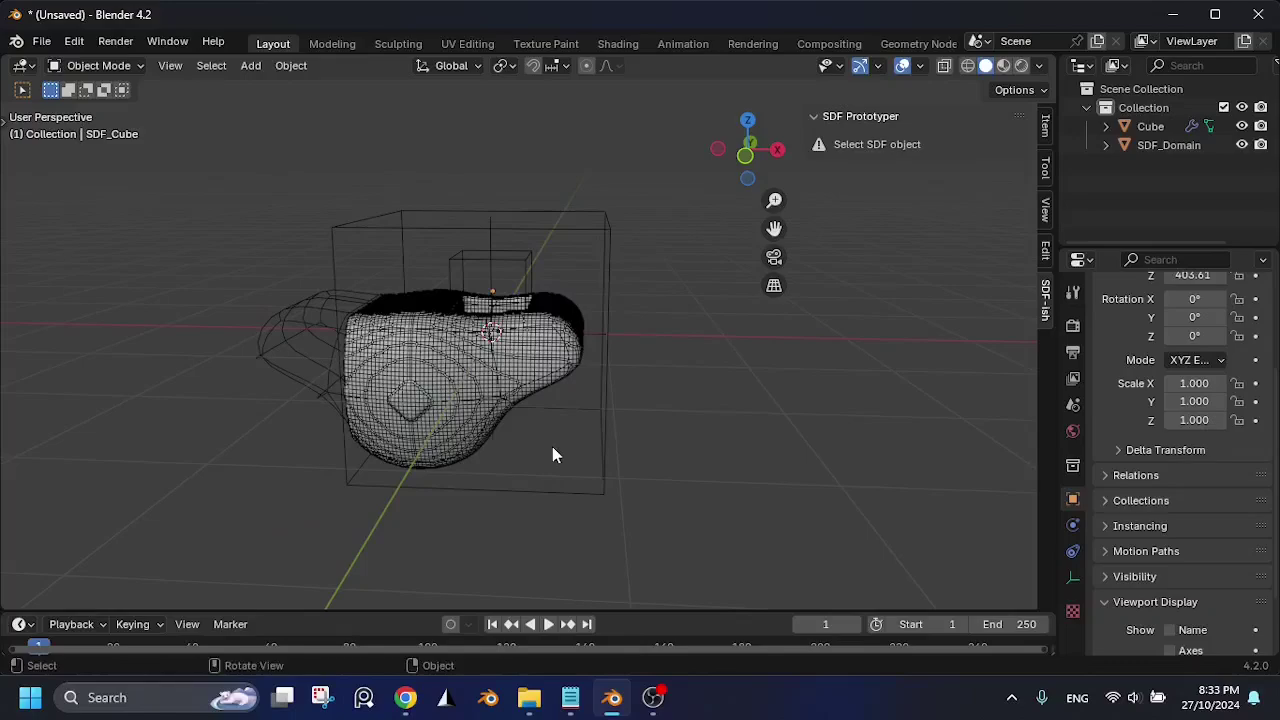
click(552, 455)
middle_drag(604, 363, 651, 282)
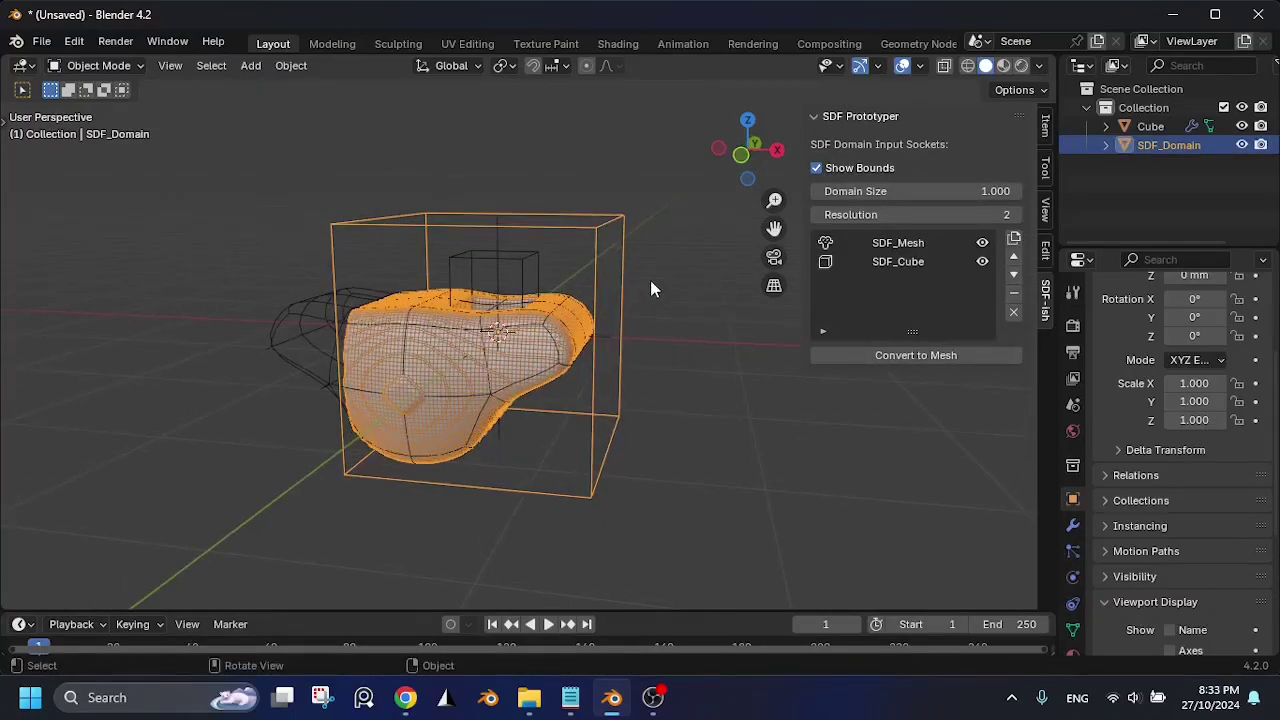
right_click(282, 253)
mouse_move(282, 253)
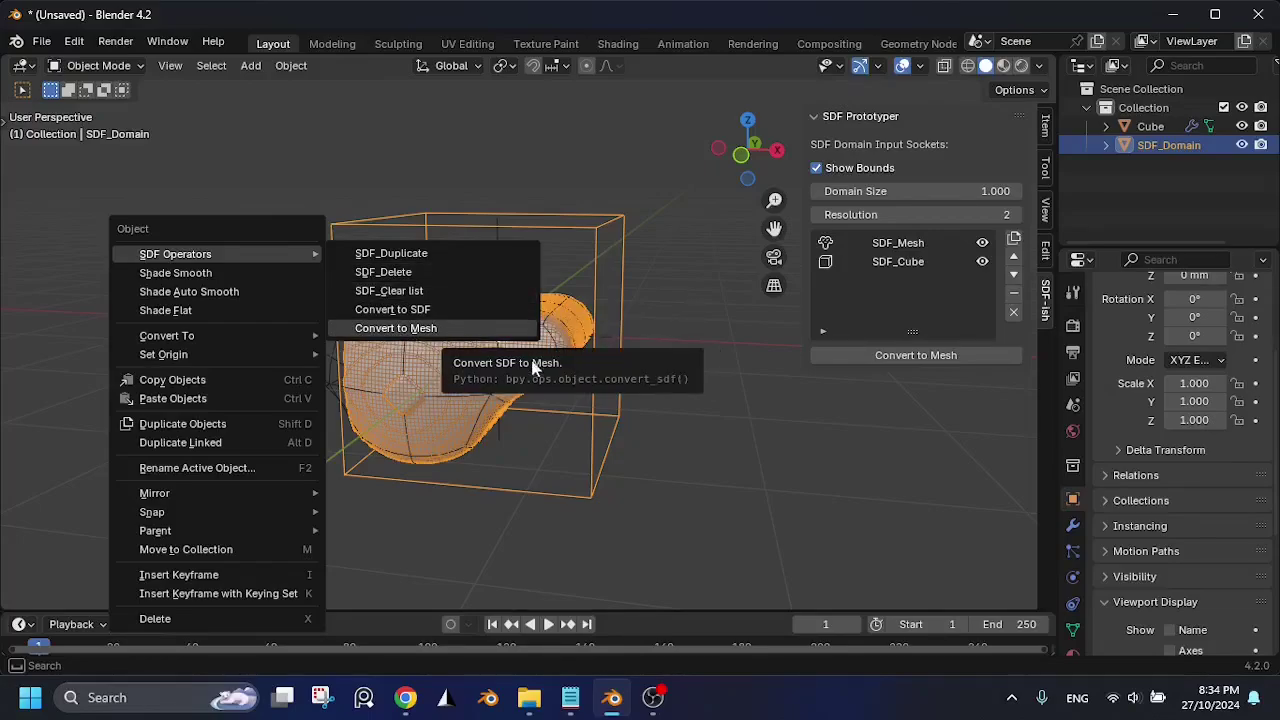
middle_drag(676, 480, 682, 468)
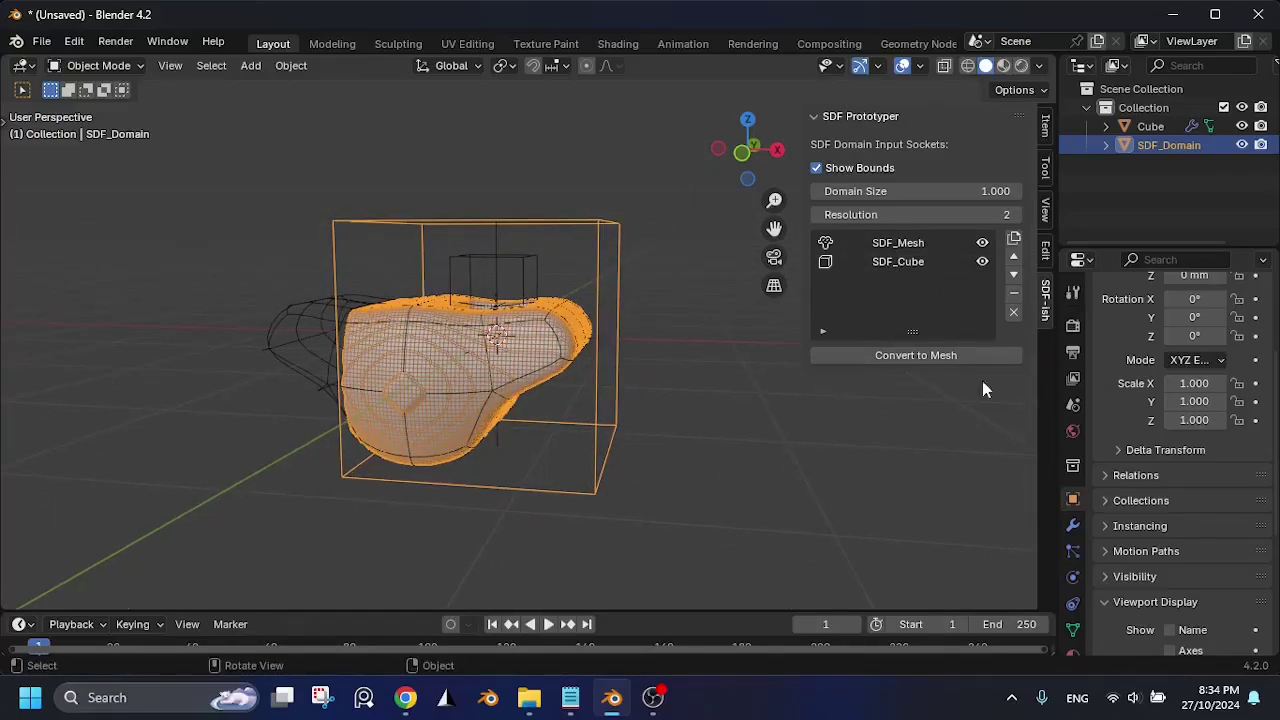
Step: Duplicate the SDF_Cube node and move the copy about -696 mm along X, -10 mm along Y and -242 mm along Z
click(903, 262)
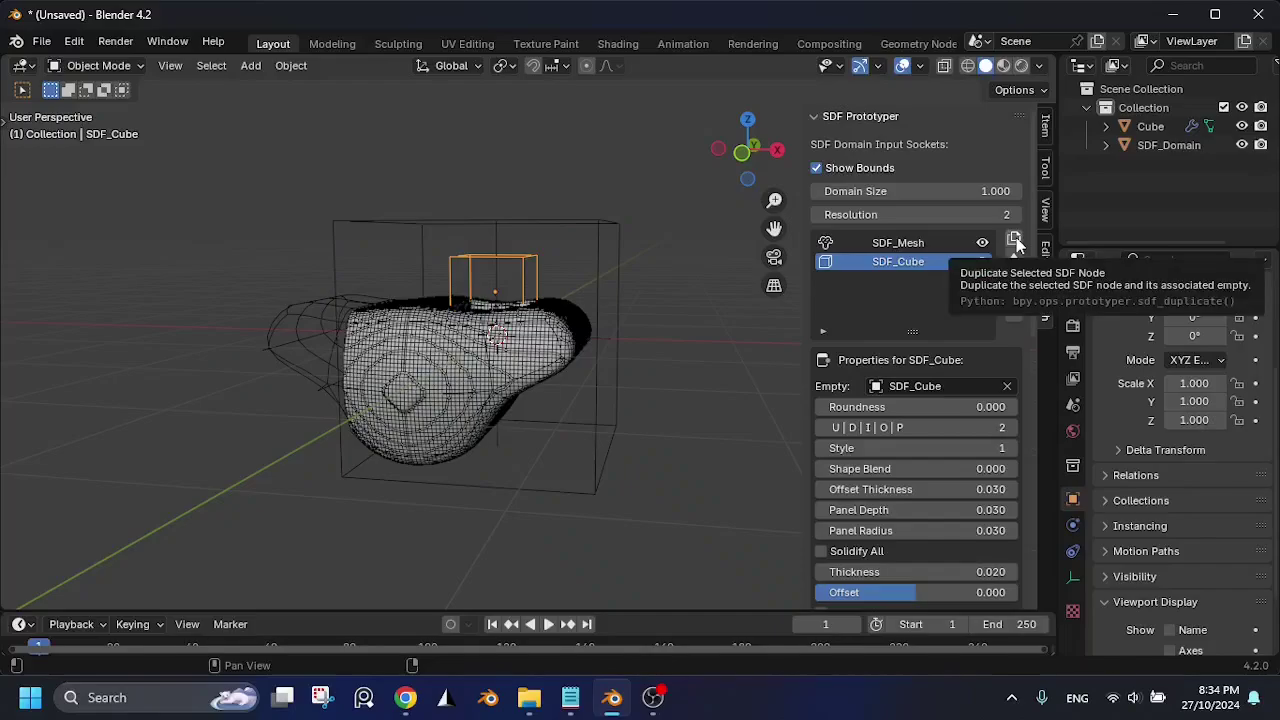
click(1014, 238)
scroll(480, 366, up, 3)
key(g)
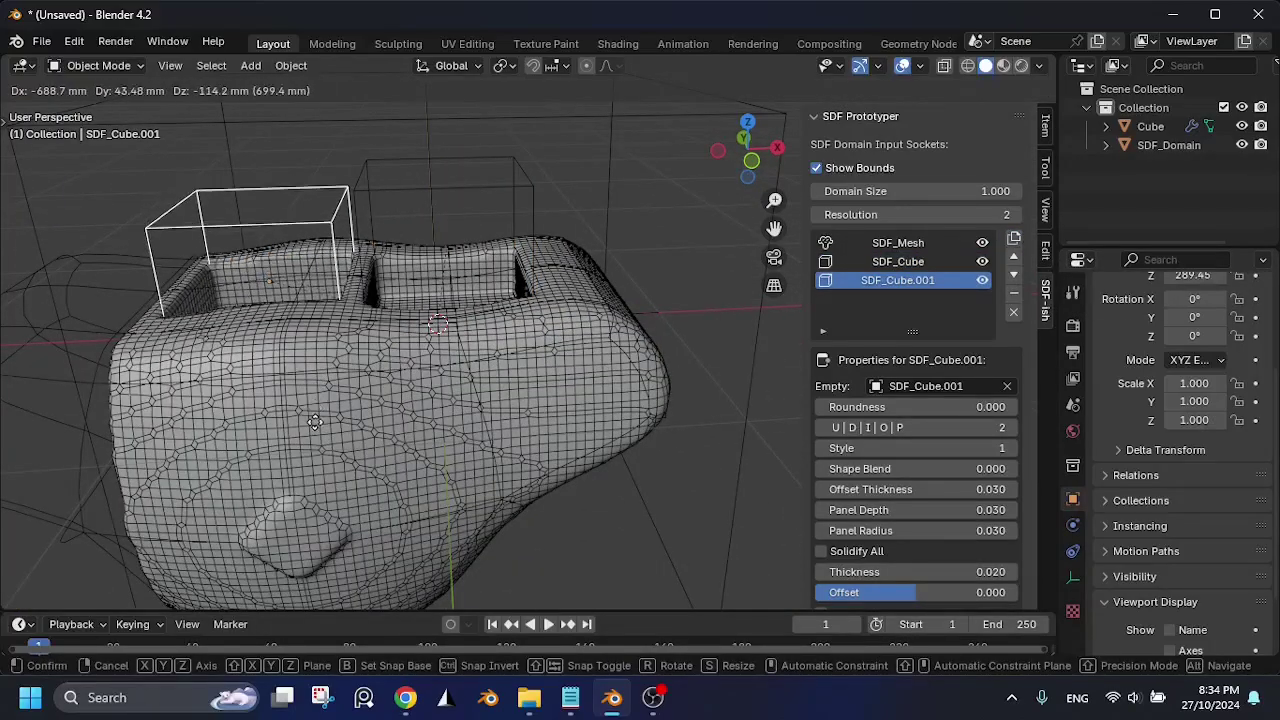
click(380, 439)
middle_drag(380, 439, 370, 397)
scroll(370, 397, down, 3)
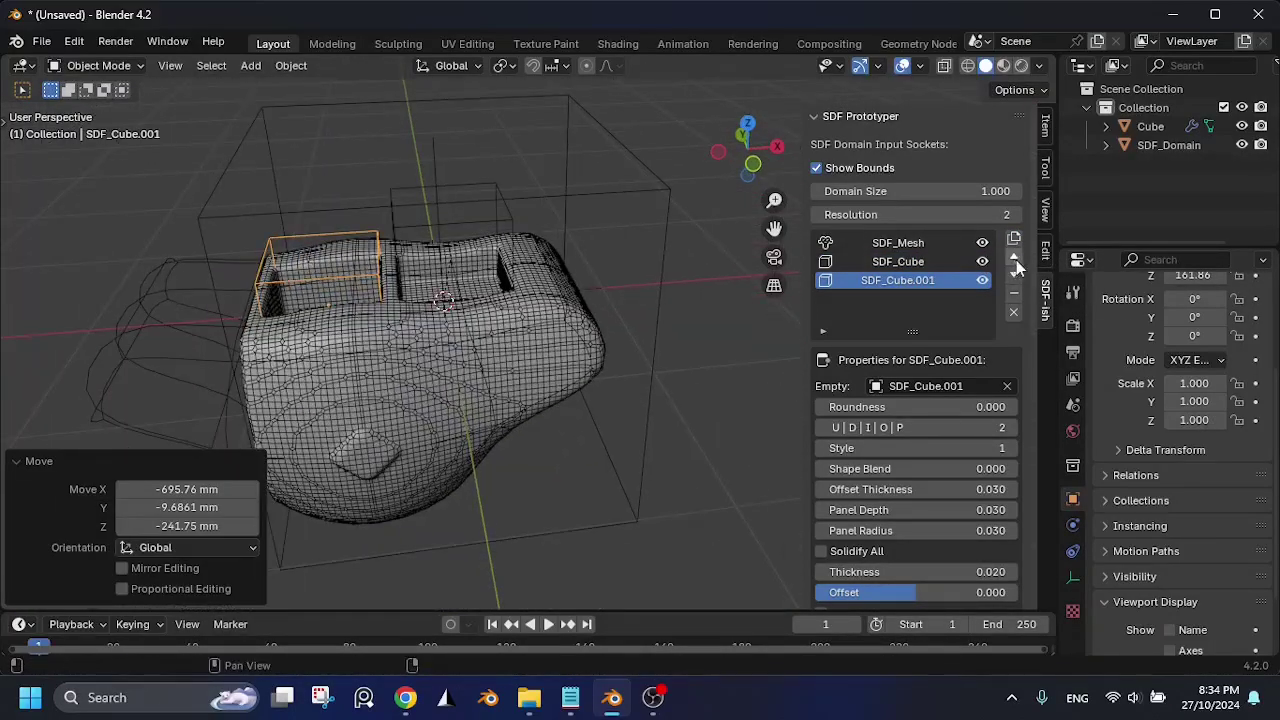
Step: Try moving SDF_Cube and its duplicate up and down in the domain's SDF node list
click(903, 261)
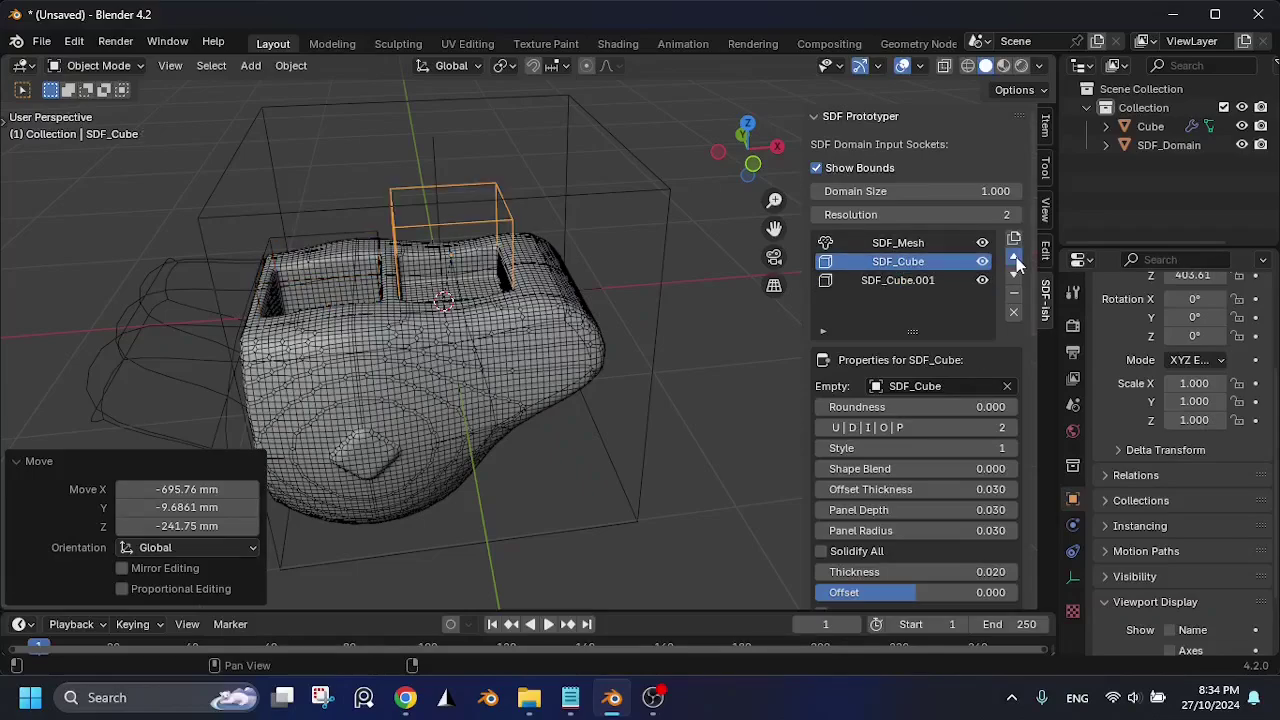
click(1014, 256)
click(1014, 274)
click(998, 280)
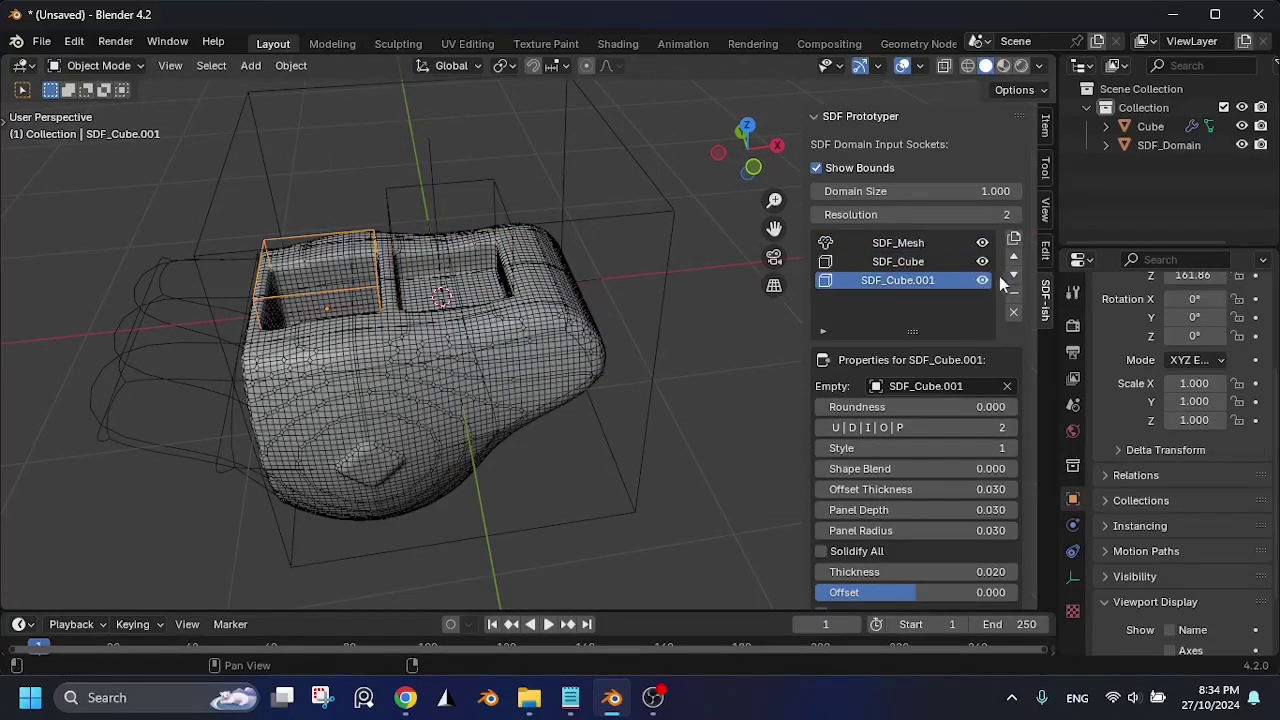
click(1014, 276)
Step: Move SDF_Cube.001 about 332 mm along X, -163 mm along Y and 61 mm along Z, and set its boolean operation to 1
key(g)
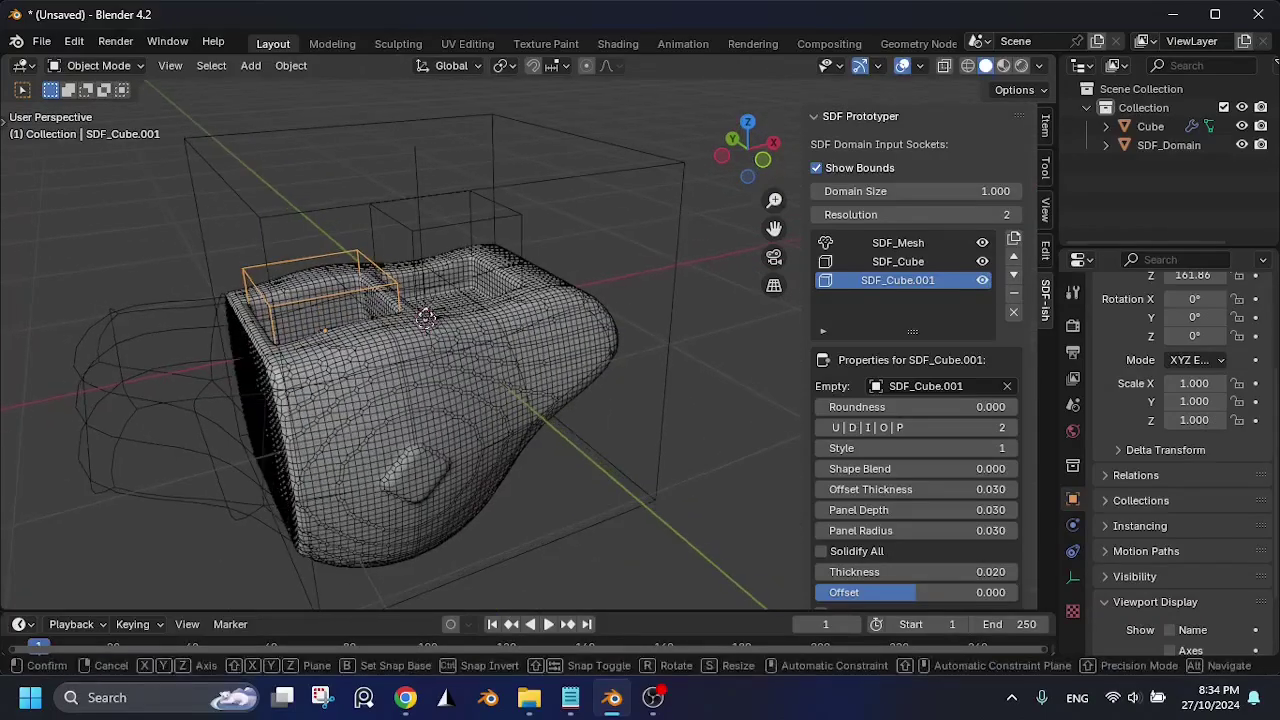
click(421, 342)
scroll(421, 342, up, 4)
shift+middle_drag(421, 342, 507, 350)
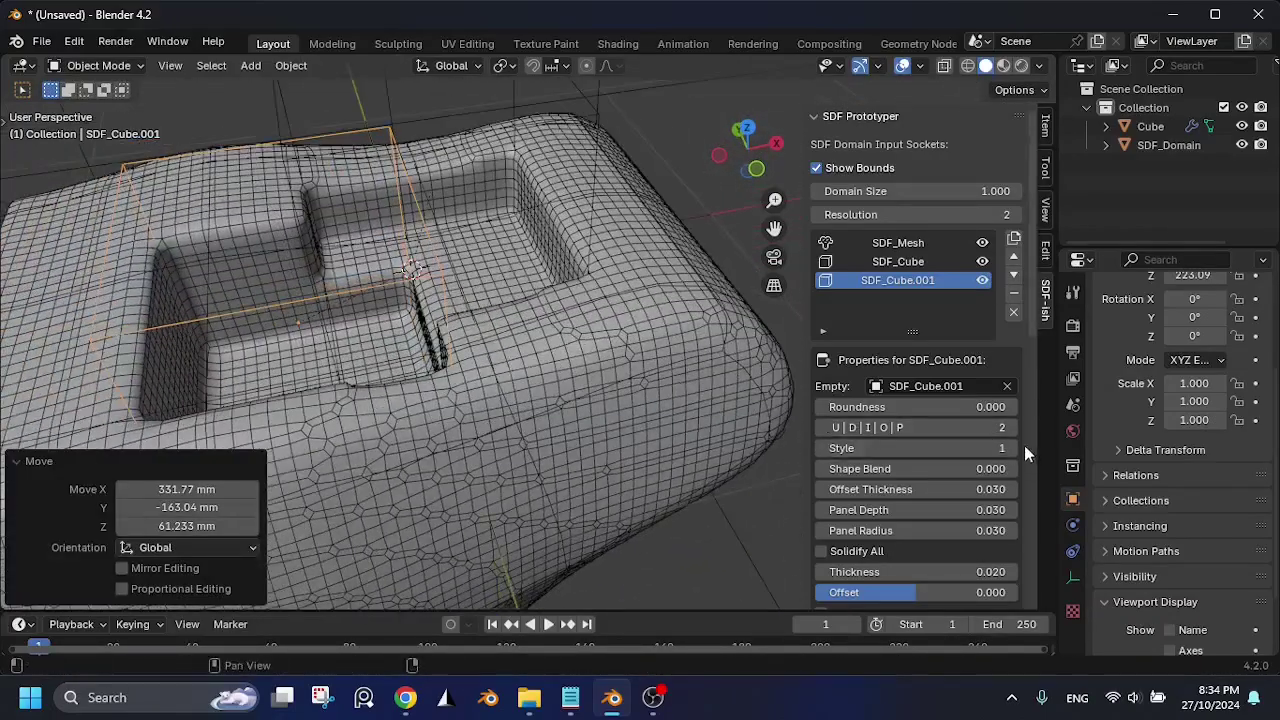
click(823, 428)
Step: Reorder SDF_Cube.001 above and below SDF_Cube in the node list to compare the boolean results
click(1015, 260)
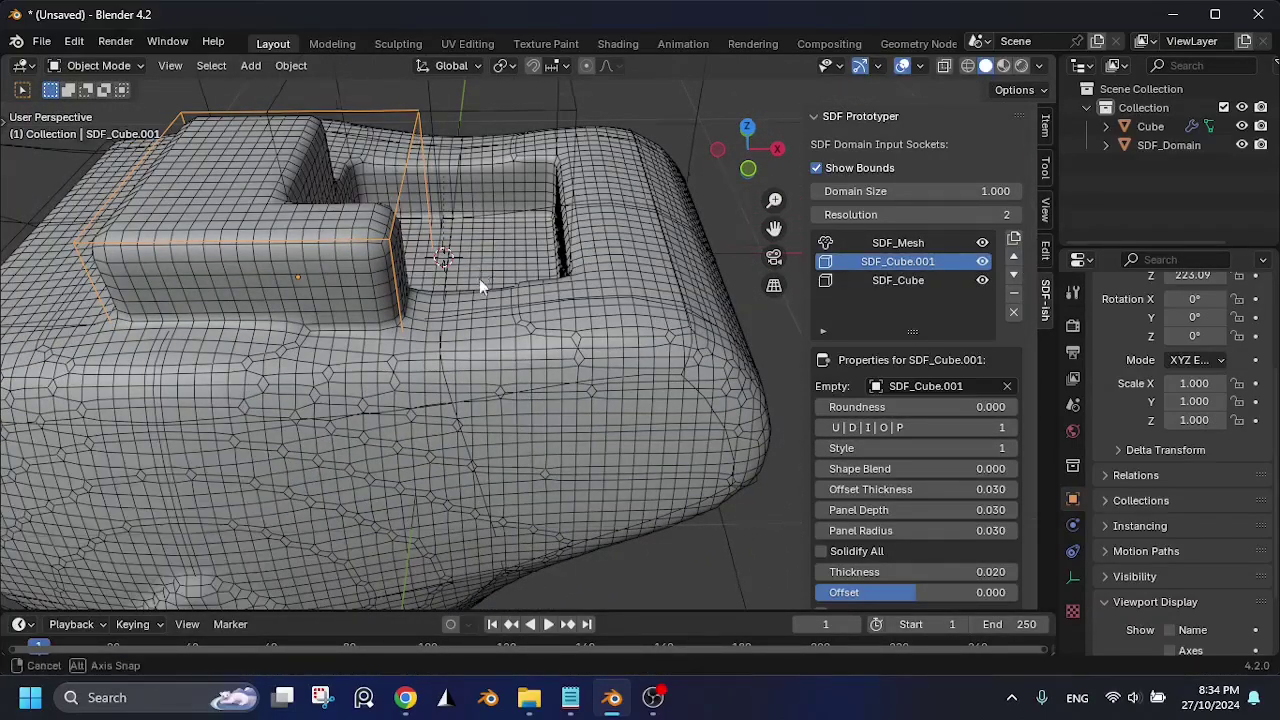
middle_drag(479, 278, 508, 296)
click(1014, 276)
click(1014, 258)
click(1014, 275)
Step: Try removing the SDF_Cube.001 node and clearing the SDF Domain's whole node list
scroll(505, 375, down, 3)
click(1015, 297)
middle_drag(520, 345, 562, 332)
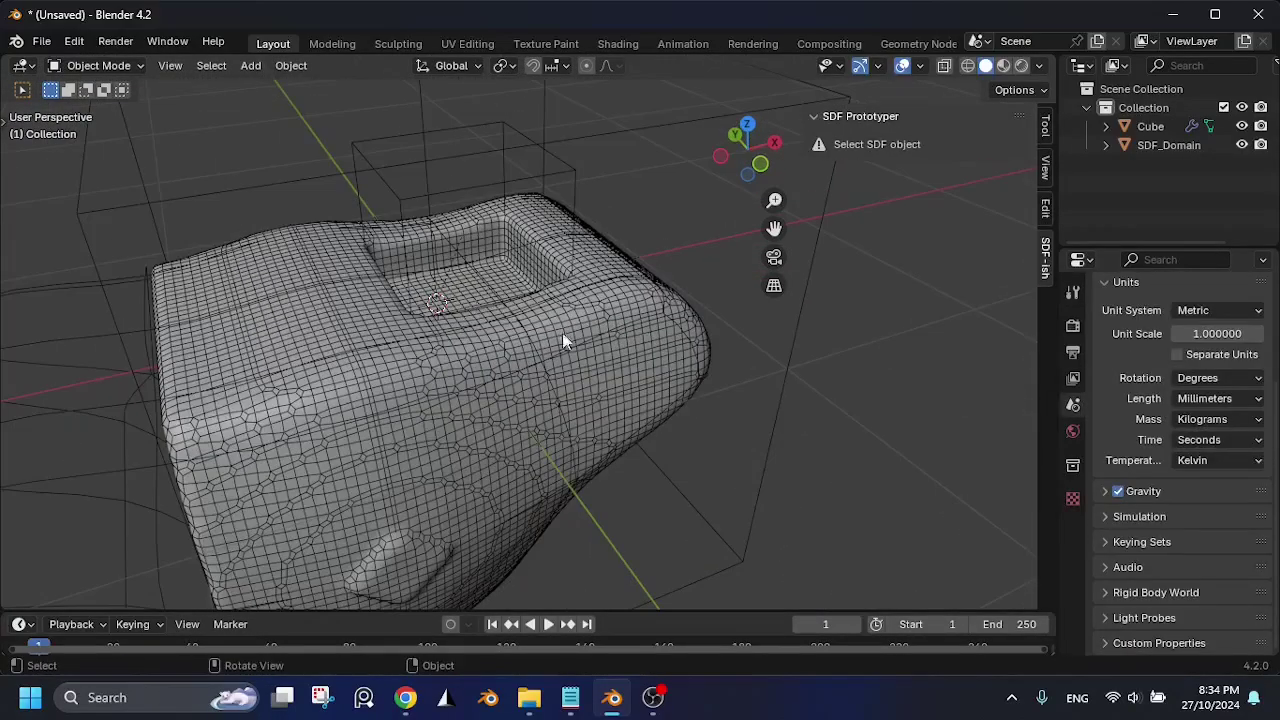
click(564, 336)
click(1014, 312)
middle_drag(640, 400, 531, 382)
Step: Undo the list clearing and the removal of SDF_Cube.001
key(ctrl+z)
key(ctrl+z)
key(ctrl+z)
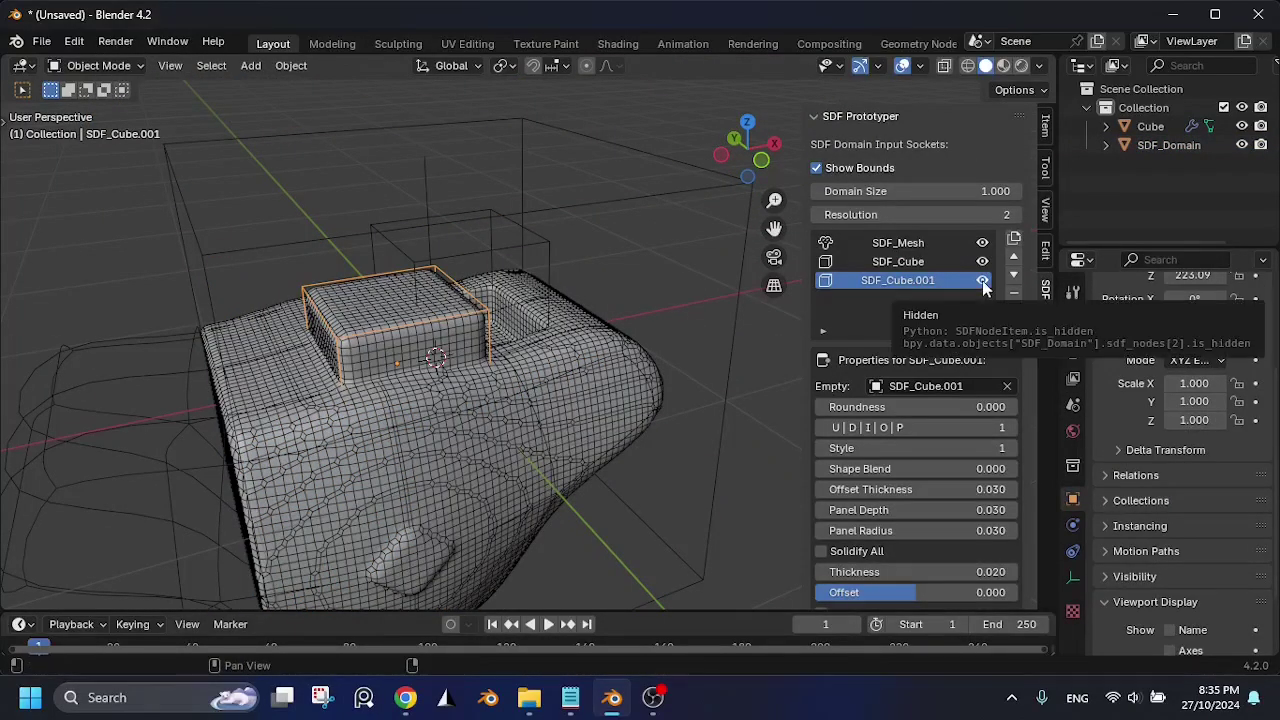
Step: Hide SDF_Cube.001, SDF_Cube and SDF_Mesh in the node list
click(982, 281)
click(982, 281)
click(982, 281)
click(982, 262)
click(982, 243)
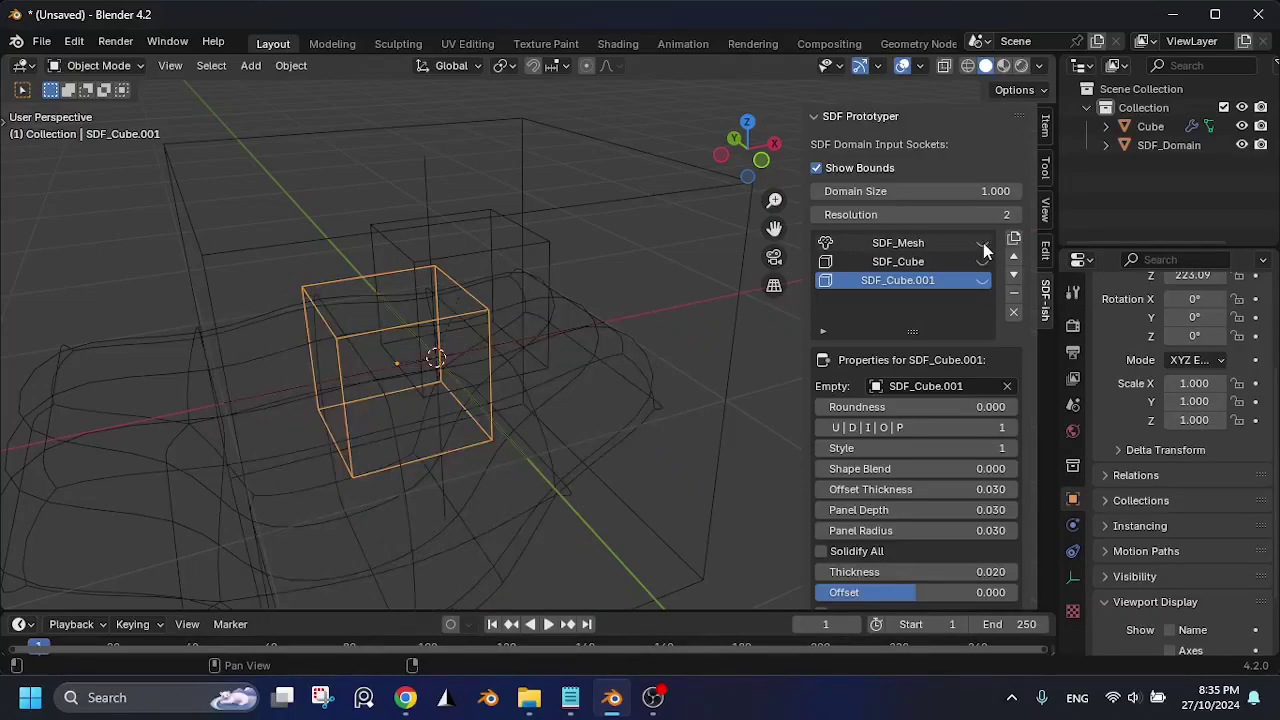
Step: Unhide SDF_Mesh, SDF_Cube and SDF_Cube.001 in the node list, toggling SDF_Cube.001 once more
click(982, 243)
middle_drag(552, 364, 600, 350)
click(982, 261)
click(981, 282)
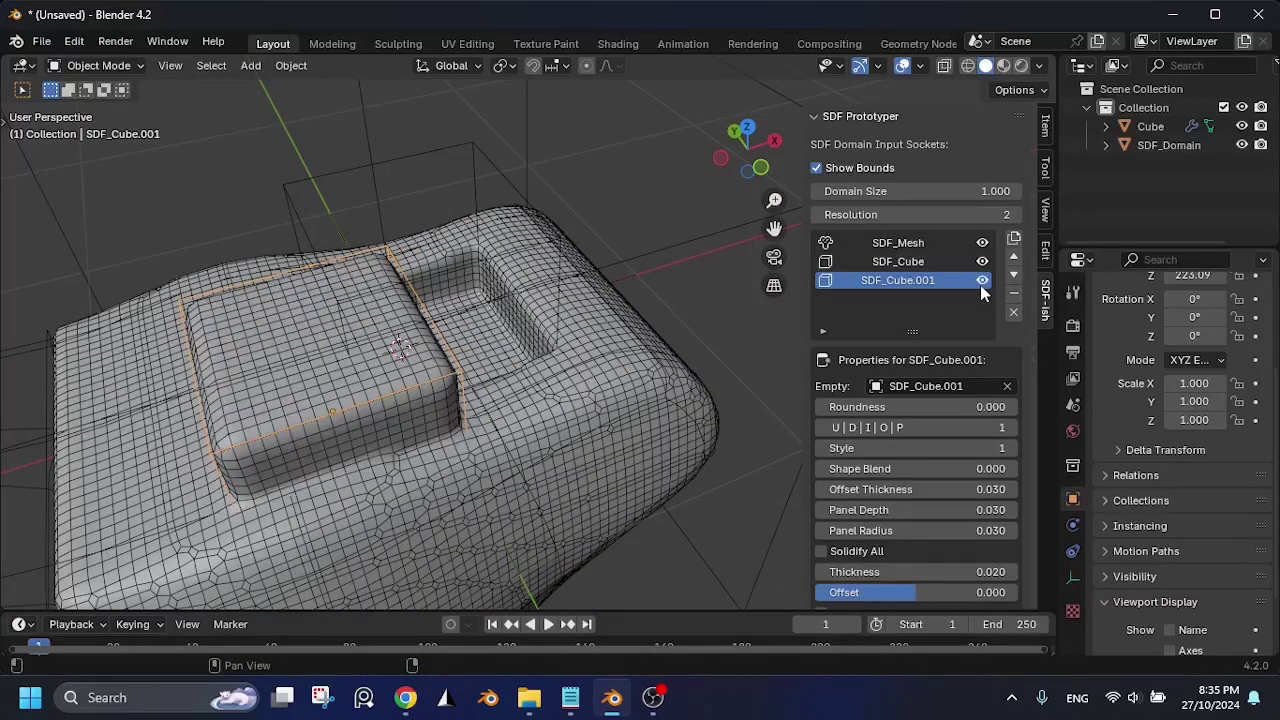
click(981, 282)
click(981, 282)
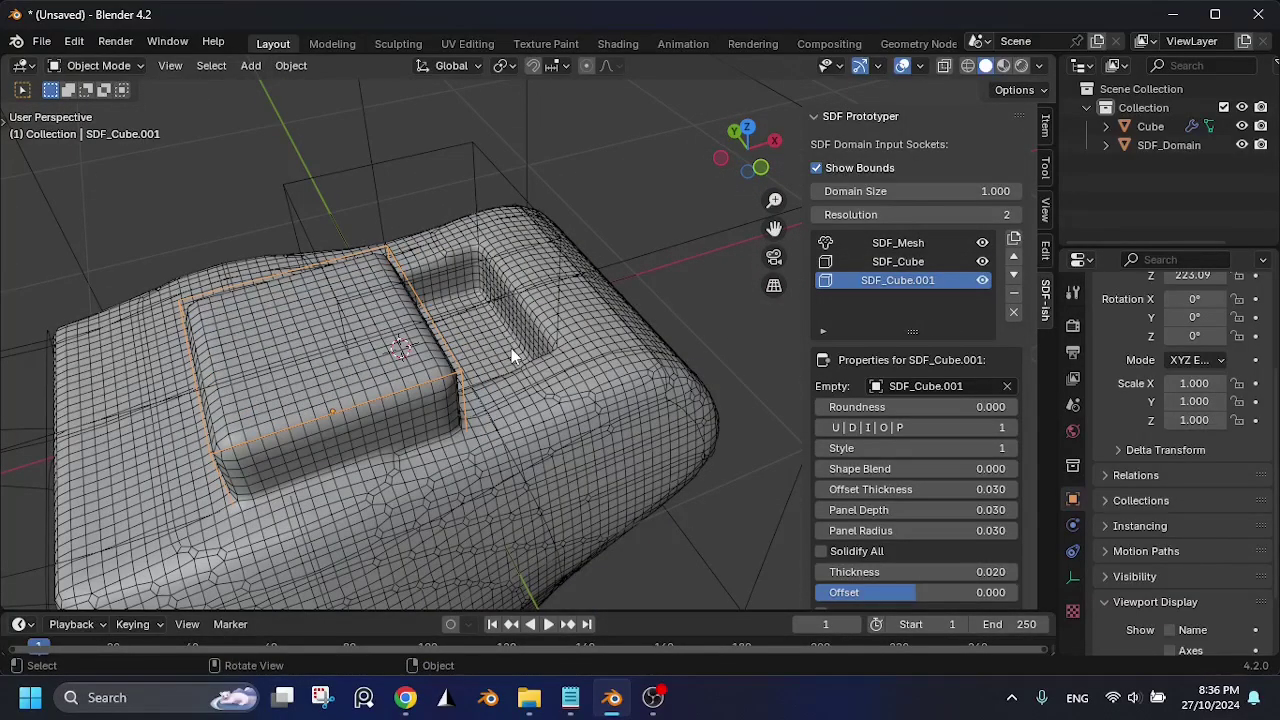
Step: Select the SDF Domain and convert it to a mesh
scroll(511, 348, down, 3)
middle_drag(511, 348, 540, 435)
scroll(927, 504, down, 10)
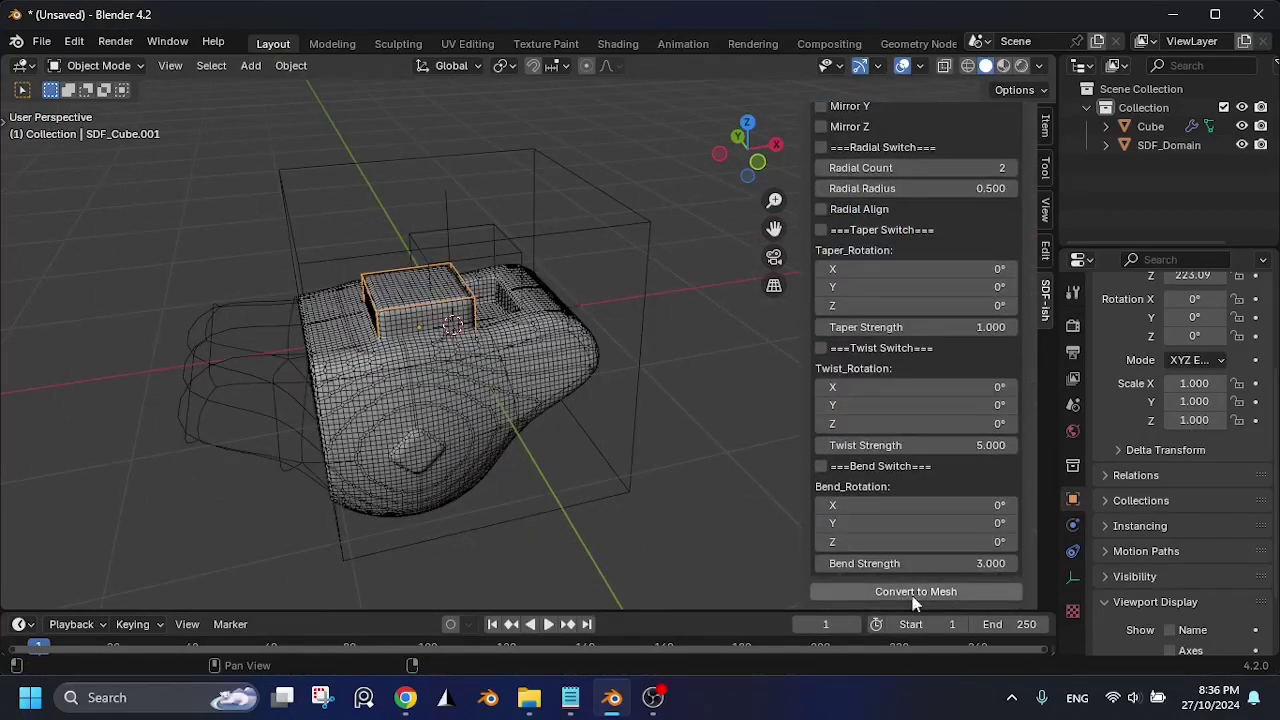
click(729, 408)
right_click(590, 290)
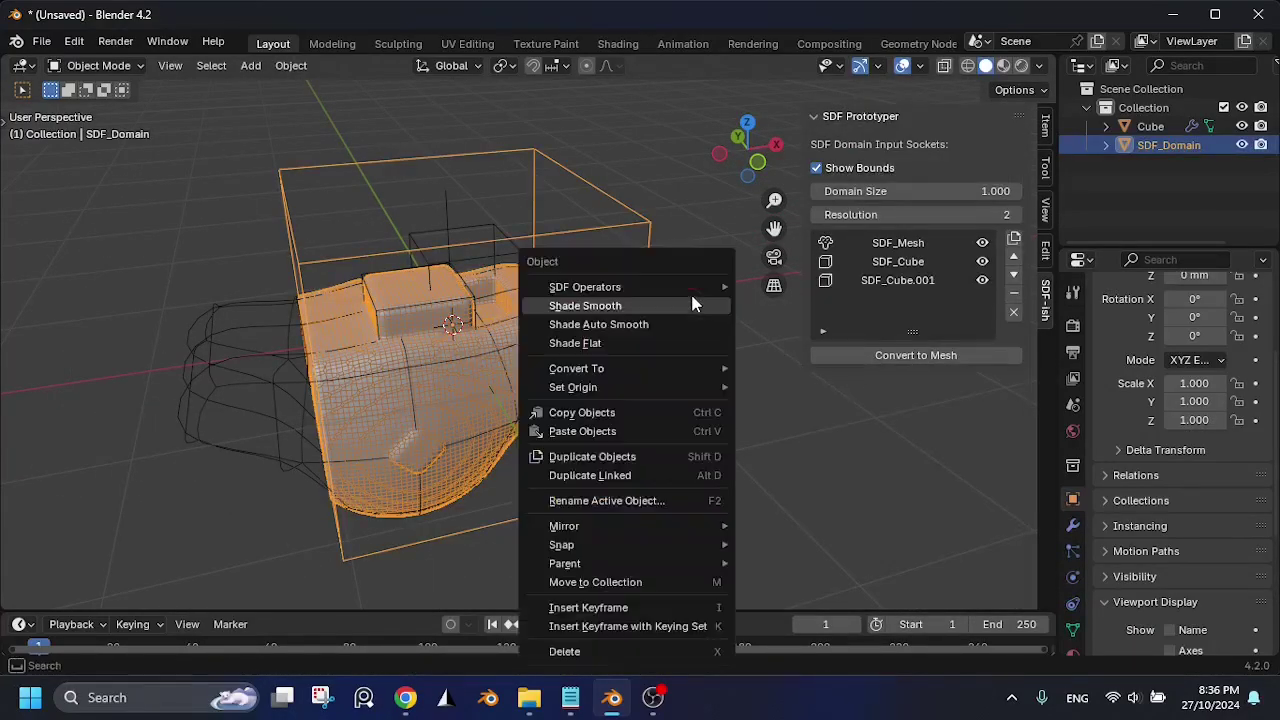
mouse_move(708, 288)
click(836, 442)
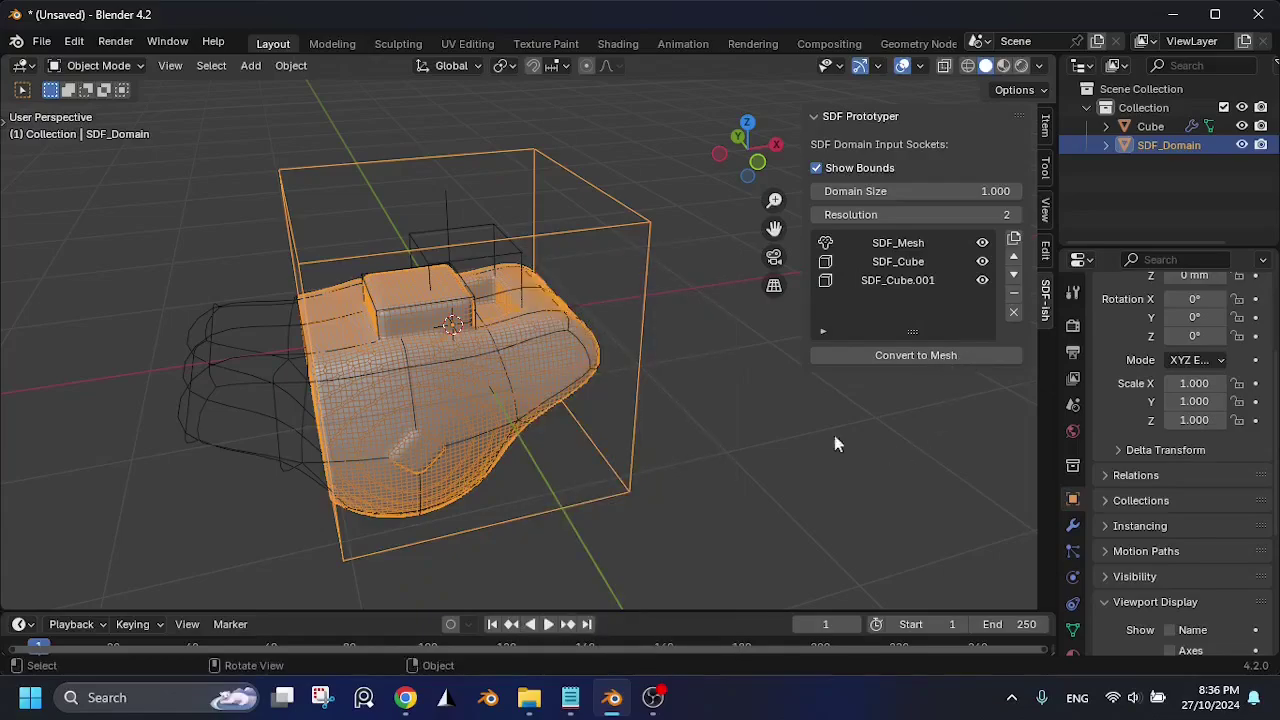
click(897, 358)
Step: Move the wireframe Cube away from the converted mesh, along negative X
middle_drag(777, 400, 230, 340)
click(230, 340)
key(g)
click(948, 345)
Step: In Edit Mode, stretch Converted_SDF with smooth proportional editing by about 1129 mm in X, -347 mm in Y and 475 mm in Z
click(391, 393)
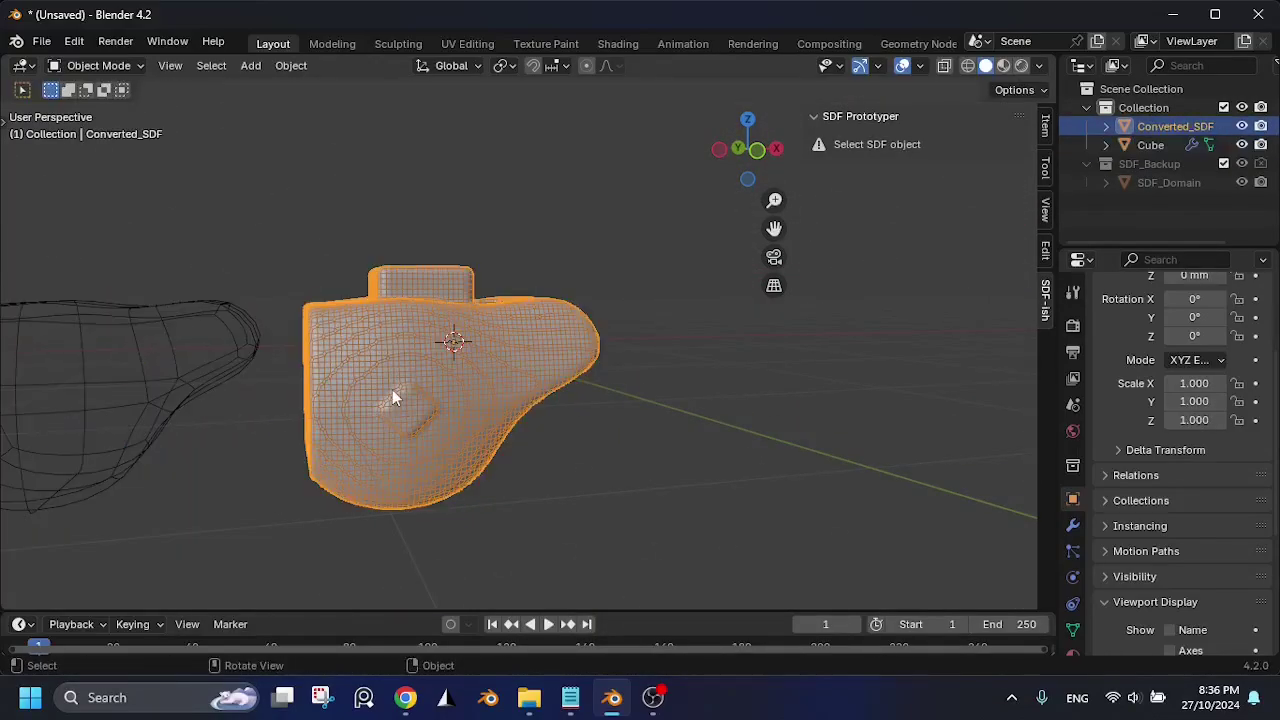
key(g)
right_click(466, 362)
key(Tab)
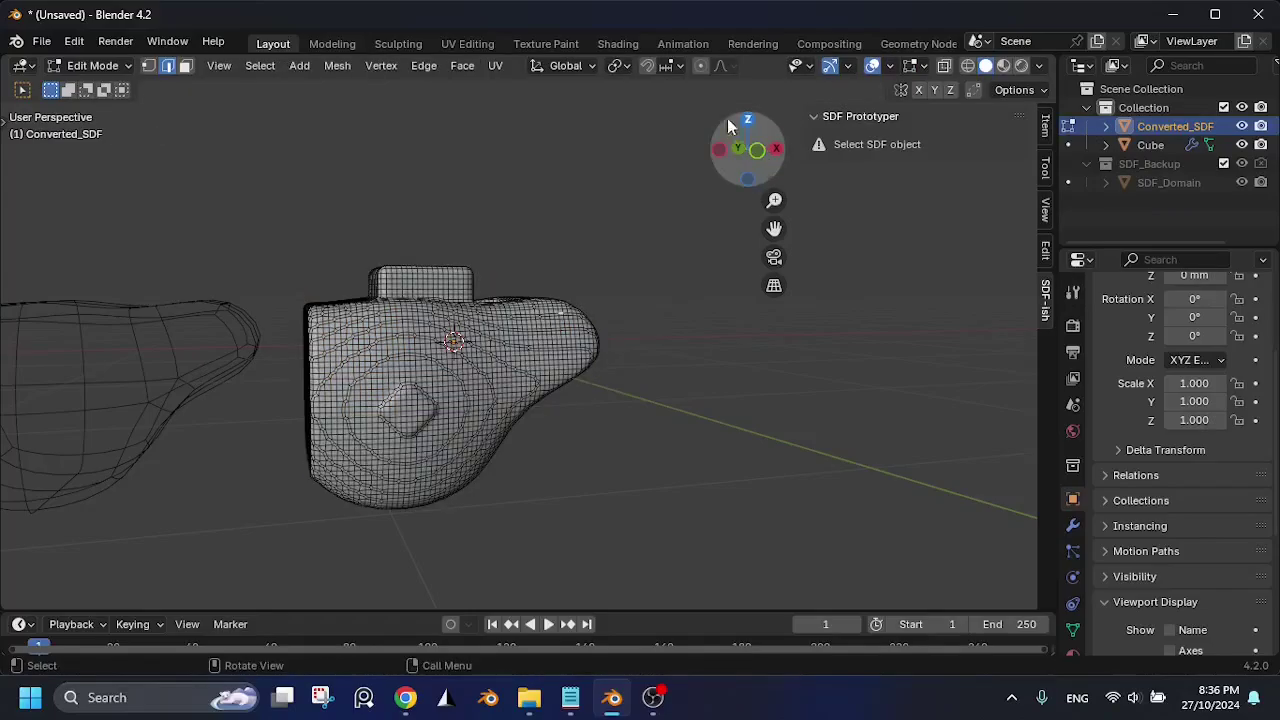
key(g)
click(571, 346)
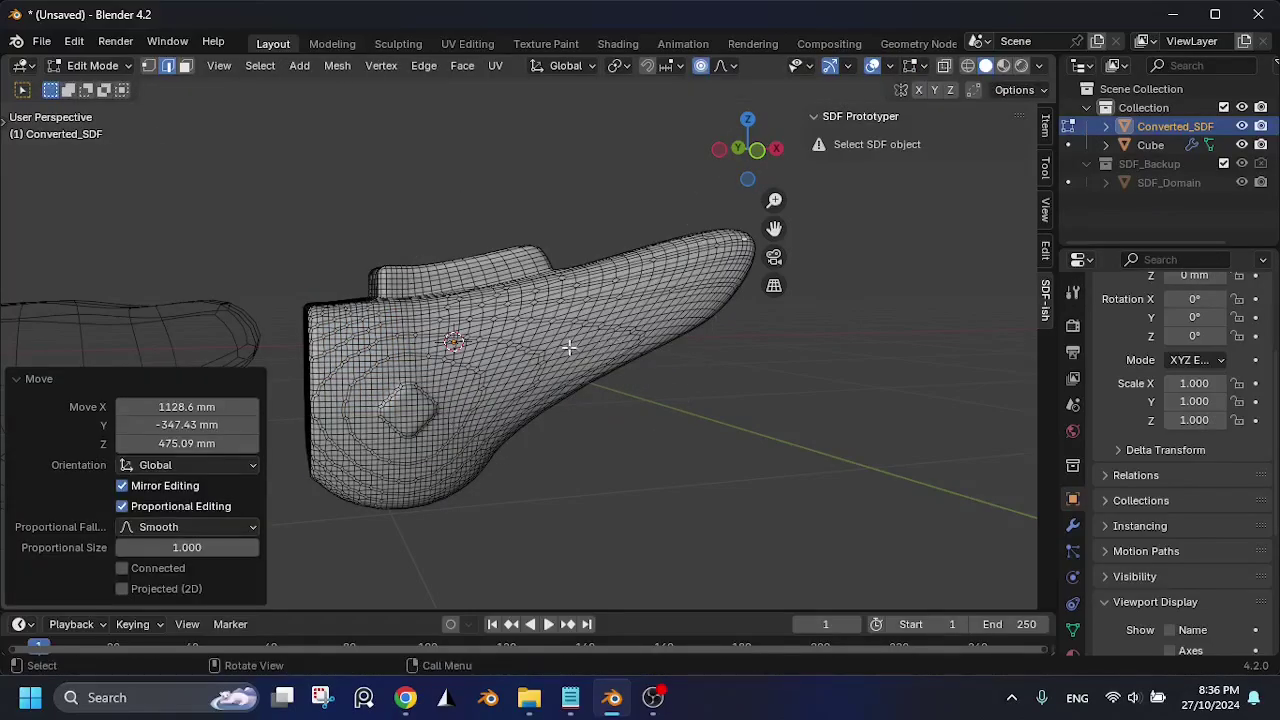
middle_drag(571, 346, 531, 452)
key(Tab)
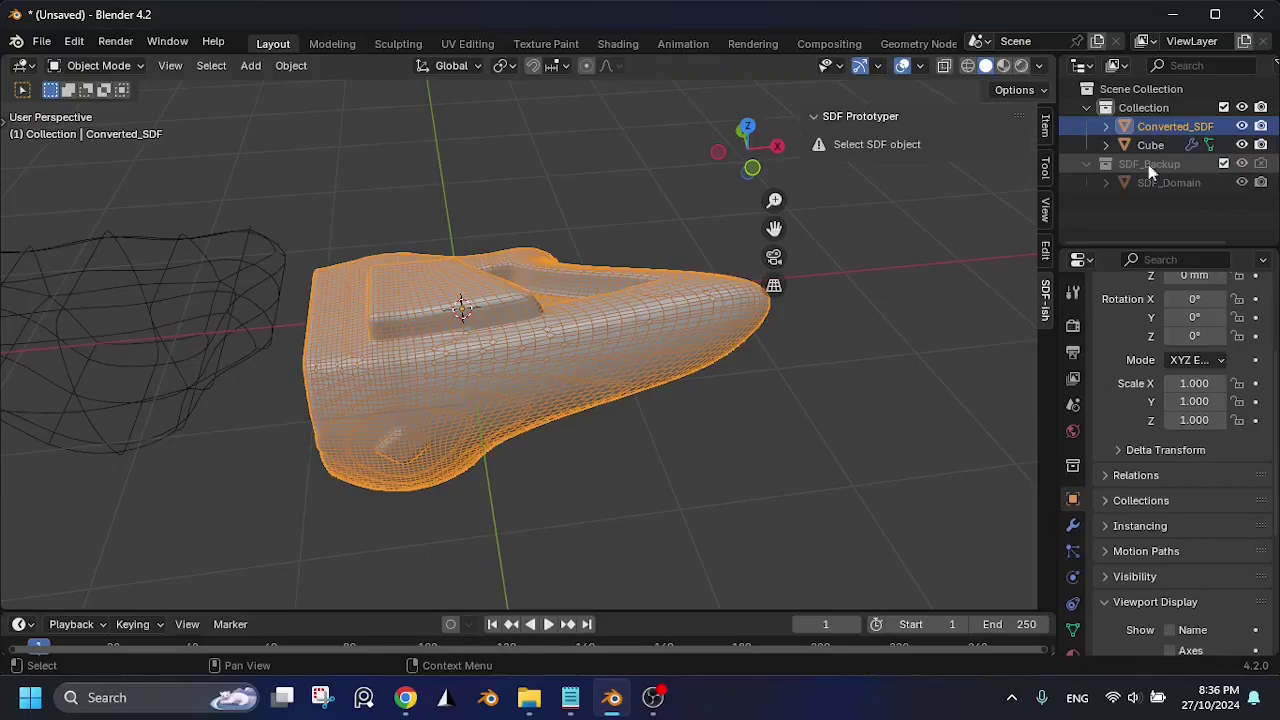
Step: Enable the Outliner's viewport toggles, reveal the SDF_Backup collection and move its SDF_Domain along X, clear of the converted mesh
click(1234, 66)
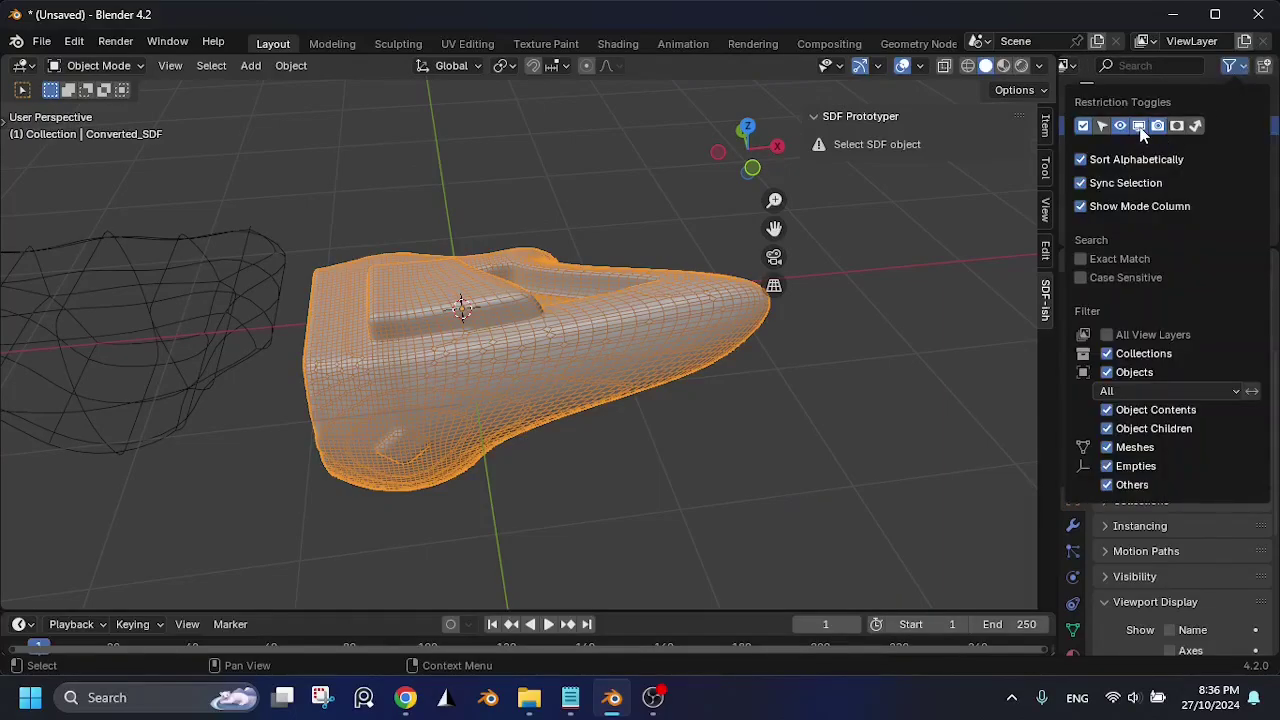
click(1241, 165)
click(1168, 184)
scroll(740, 375, down, 3)
middle_drag(700, 474, 700, 430)
key(g)
click(768, 420)
click(735, 415)
scroll(660, 398, up, 3)
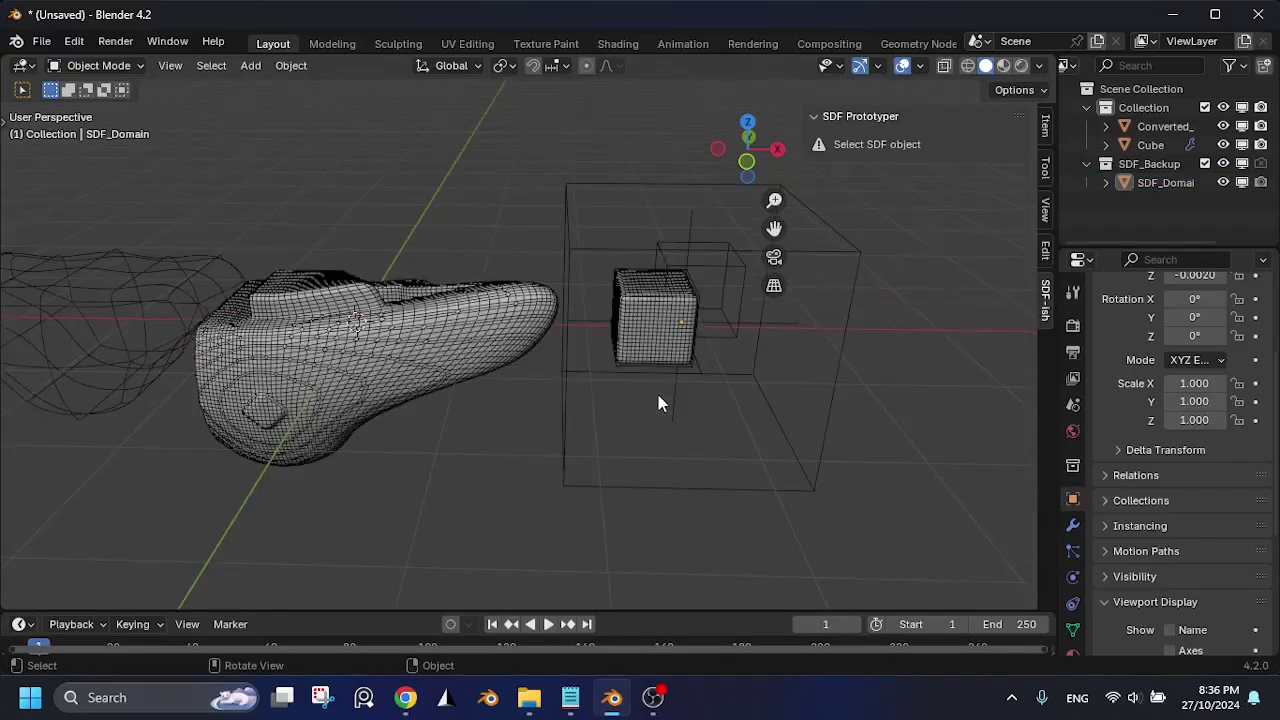
Step: Move the Cube about 5029 mm along X into the restored SDF Domain
click(129, 358)
key(g)
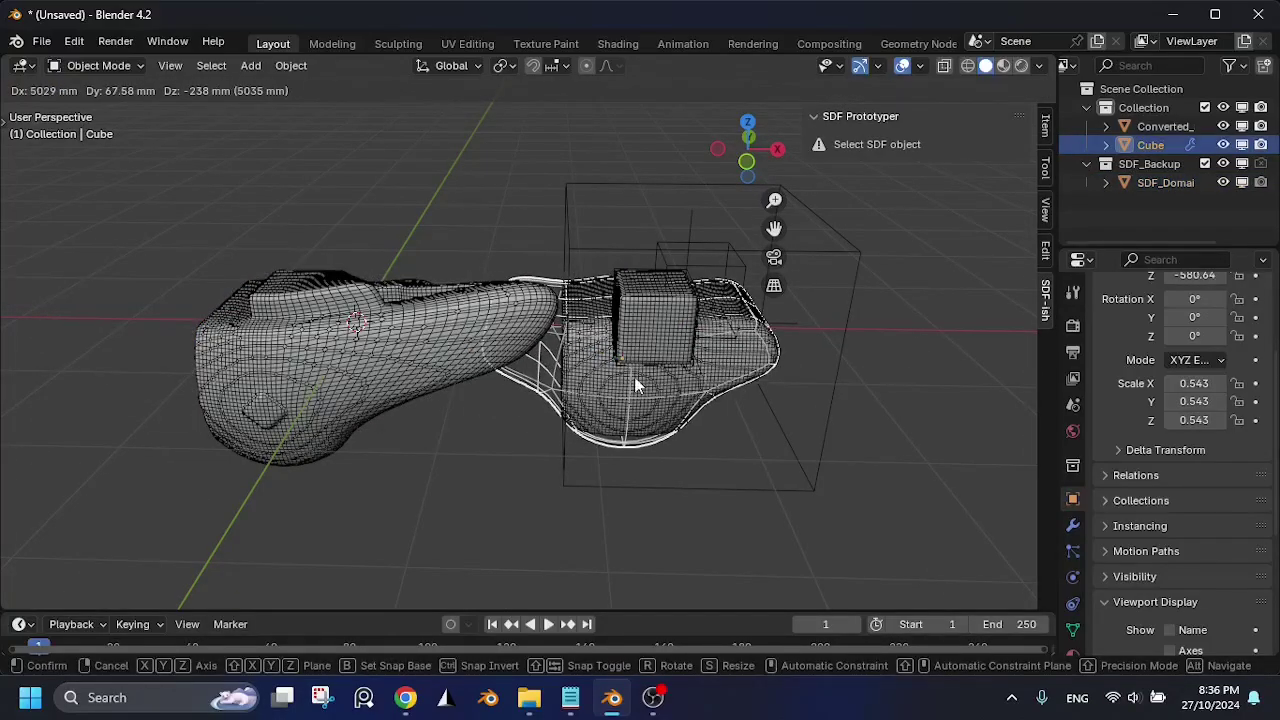
click(634, 380)
mouse_move(634, 380)
middle_down()
mouse_move(634, 407)
mouse_move(640, 398)
middle_up()
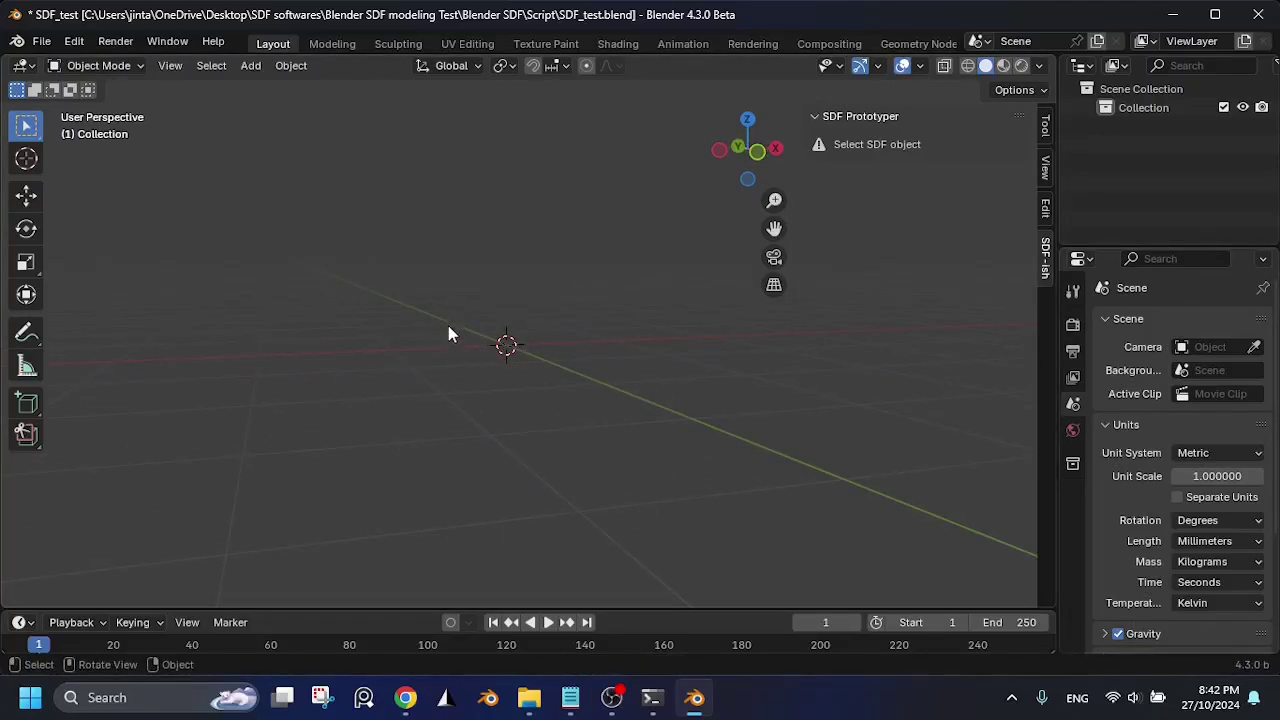
Step: Add an SDF Domain to the empty SDF_test scene
key(shift+a)
mouse_move(455, 330)
click(555, 325)
Step: Add an SDF Sculpt object to the domain and move it with its stroke outside the domain, along negative X
key(shift+a)
mouse_move(487, 300)
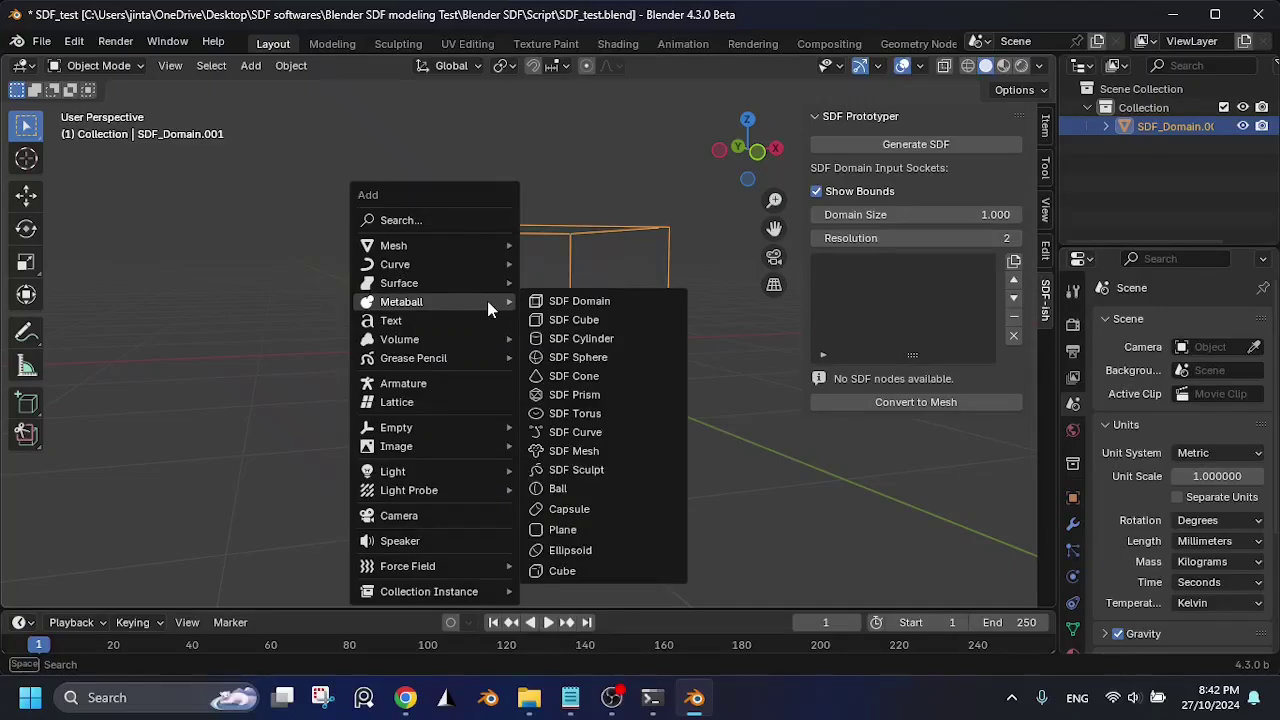
click(604, 470)
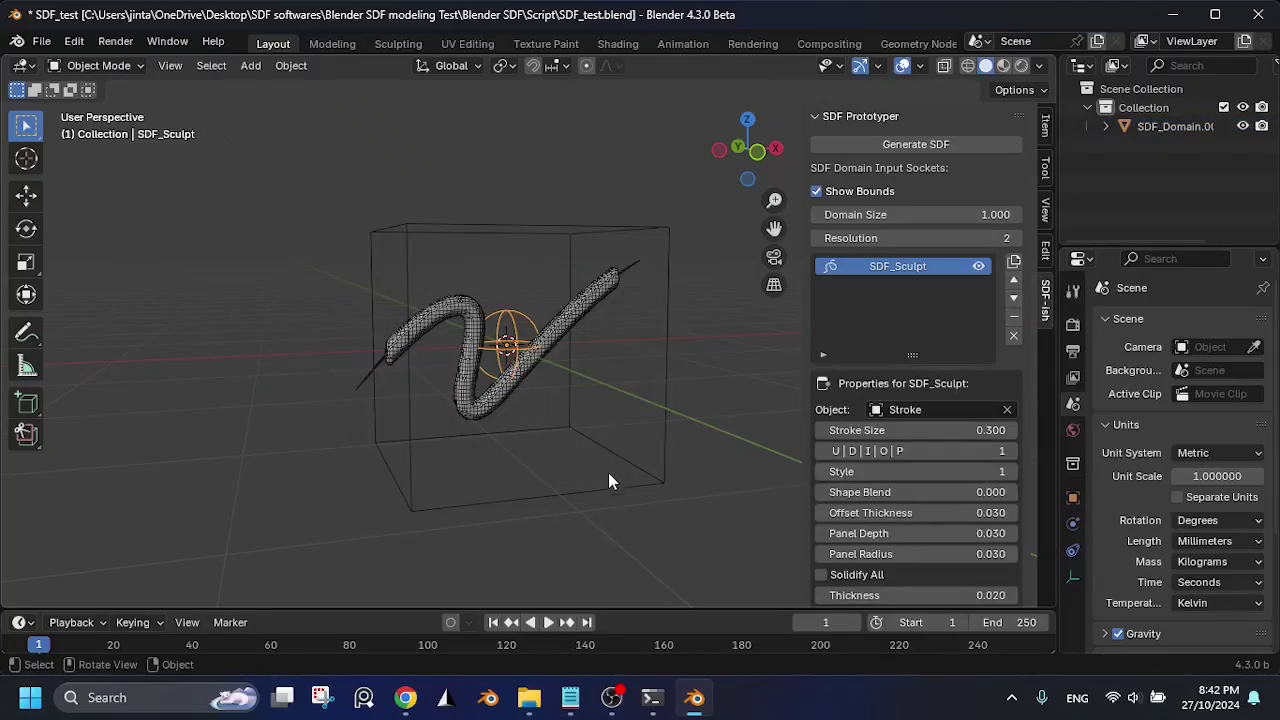
key(g)
click(363, 381)
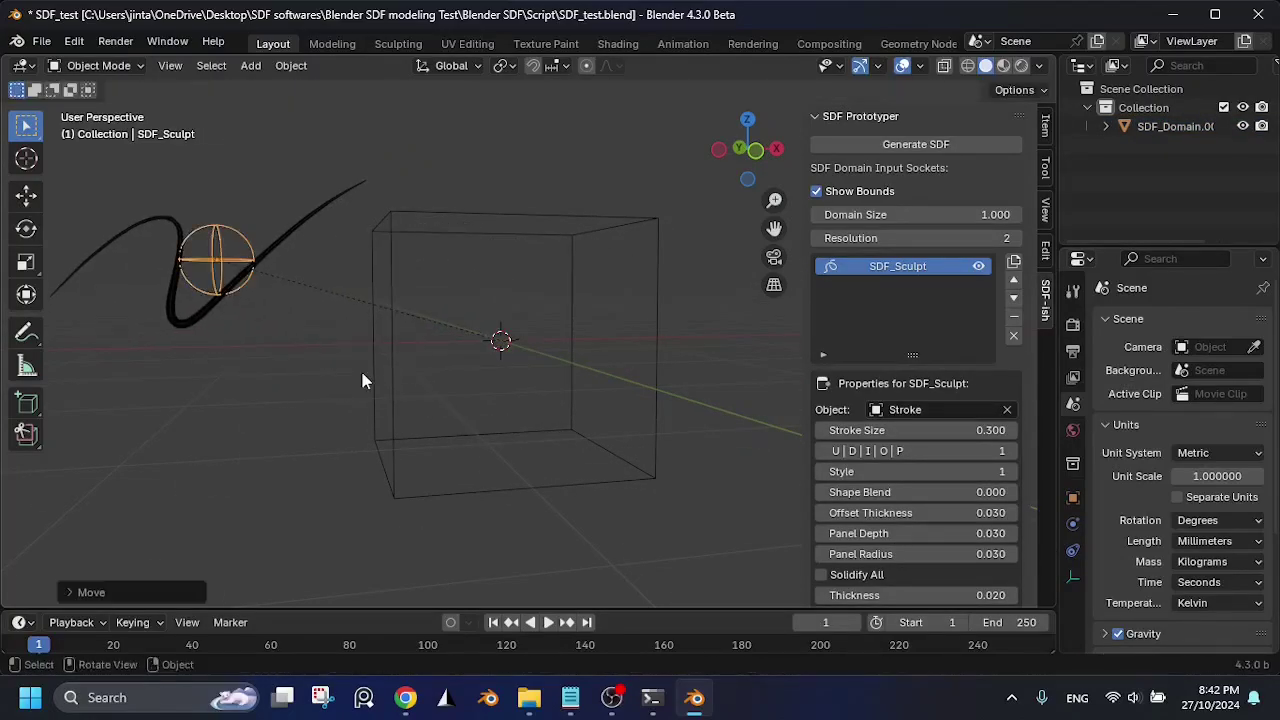
Step: Add an SDF Sphere to the SDF Domain as the base shape for sculpting
click(292, 239)
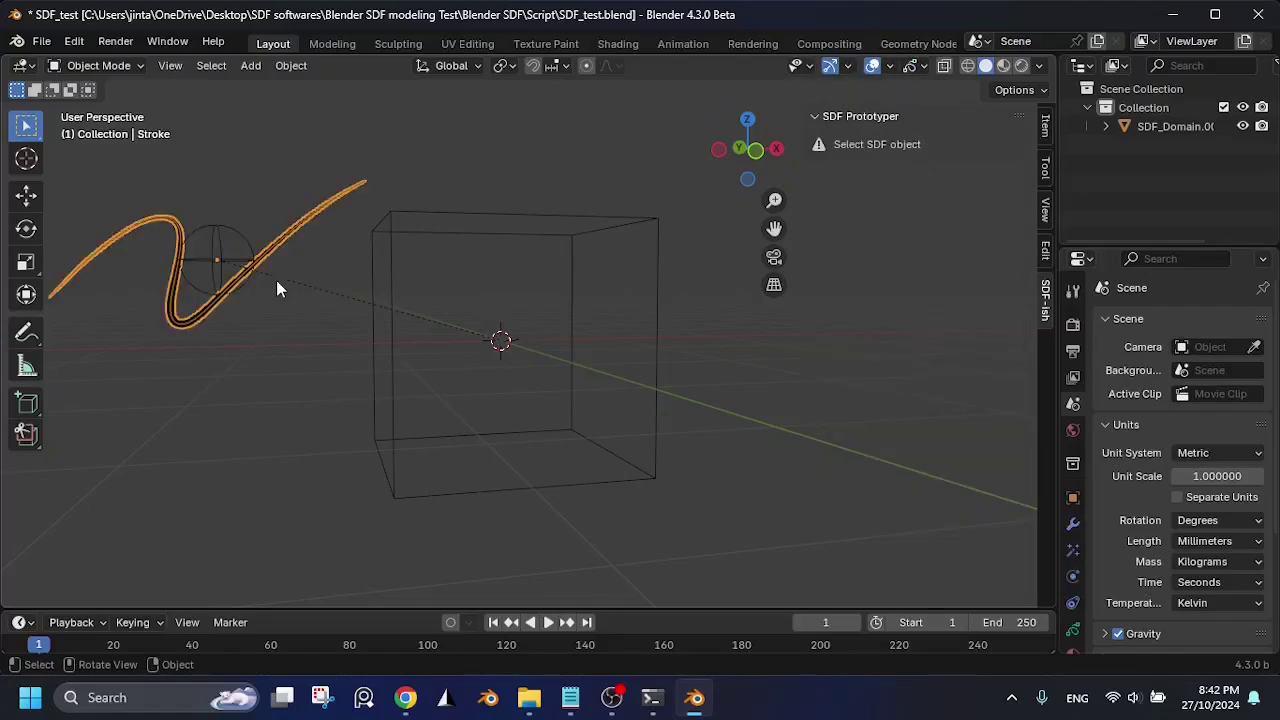
click(215, 266)
scroll(930, 528, down, 5)
key(shift+a)
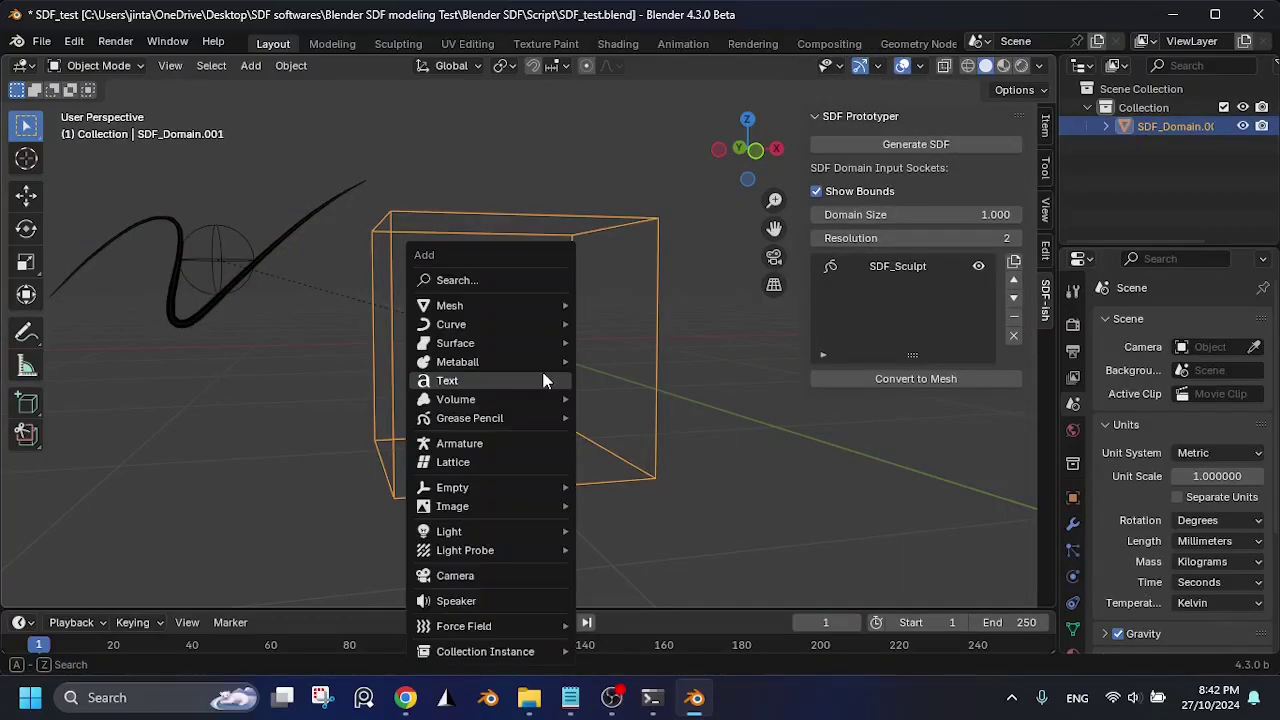
mouse_move(457, 360)
click(638, 415)
click(481, 390)
Step: Put the SDF Sculpt's Stroke object into Draw Mode, with stroke placement on Surface
click(300, 226)
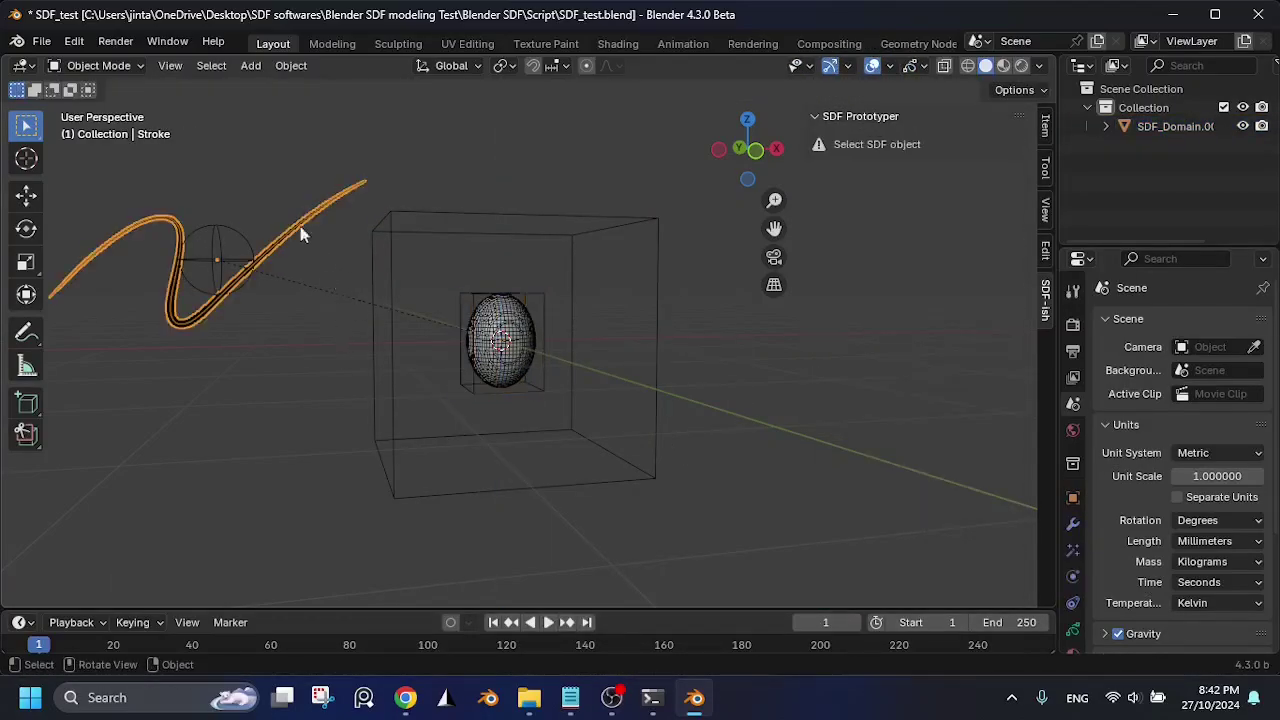
click(98, 65)
click(137, 154)
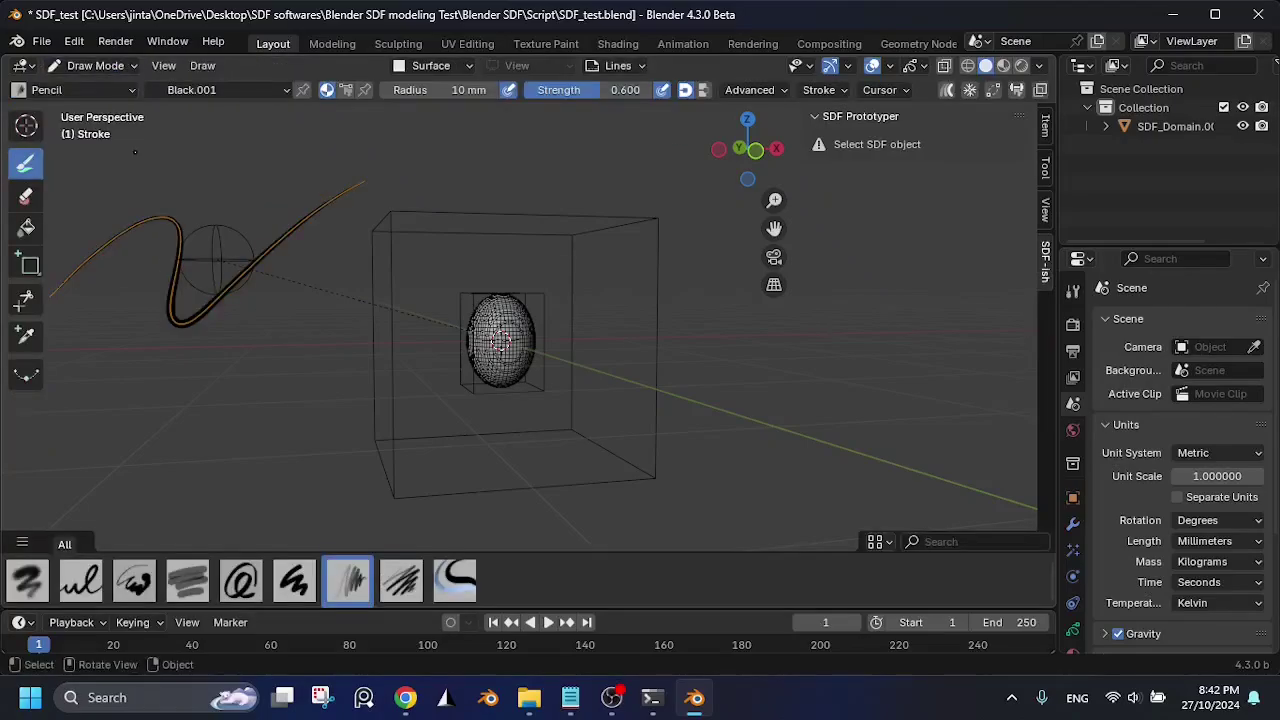
click(451, 69)
Step: Draw freehand strokes over the SDF Sphere from several sides to build up lumps of material around it
scroll(545, 350, up, 6)
middle_drag(549, 360, 483, 371)
mouse_move(452, 312)
mouse_down()
mouse_move(438, 328)
mouse_move(438, 392)
mouse_move(402, 444)
mouse_move(372, 320)
mouse_up()
middle_drag(372, 320, 308, 310)
mouse_move(310, 290)
mouse_down()
mouse_move(275, 318)
mouse_move(279, 413)
mouse_up()
middle_drag(279, 413, 368, 416)
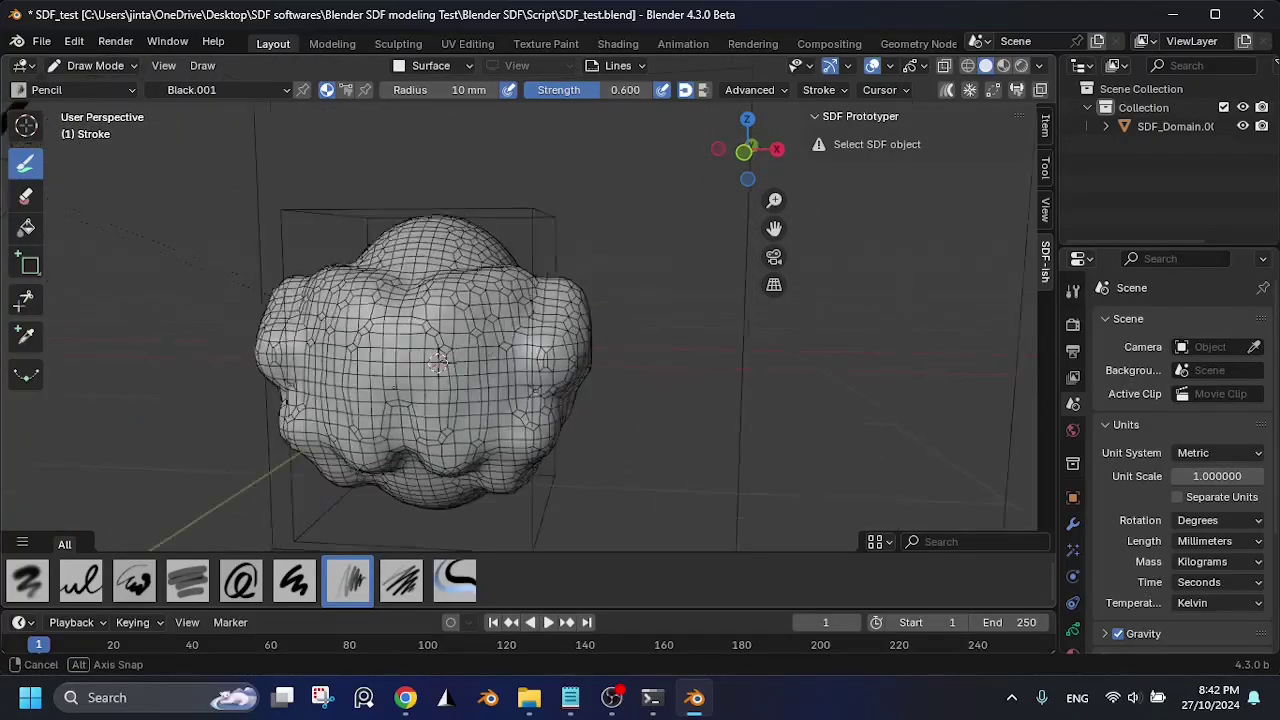
Step: Return to Object Mode and add a second SDF Sculpt object to the SDF Domain
scroll(370, 415, down, 6)
click(90, 70)
click(93, 91)
click(621, 328)
key(shift+a)
mouse_move(621, 326)
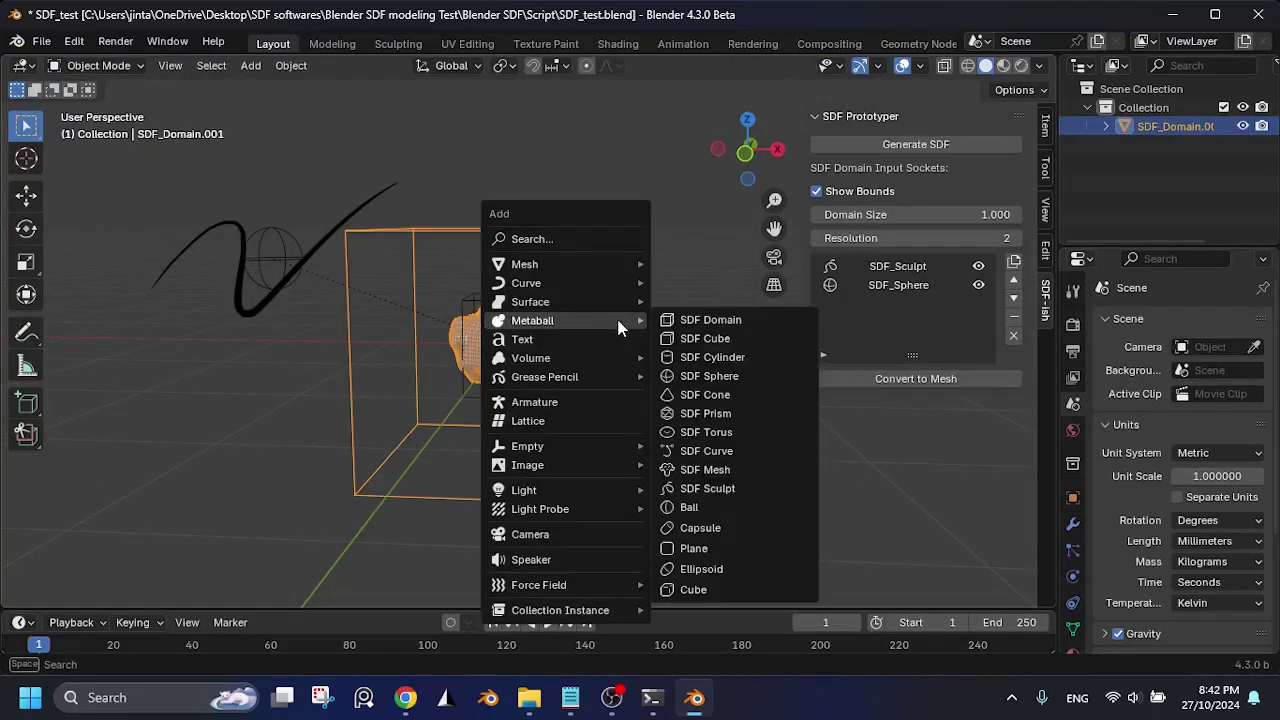
click(698, 488)
Step: Move the second SDF Sculpt with its stroke outside the domain, below the first sculpt's stroke
middle_drag(647, 423, 667, 411)
key(g)
click(291, 468)
scroll(959, 506, down, 7)
scroll(865, 456, up, 5)
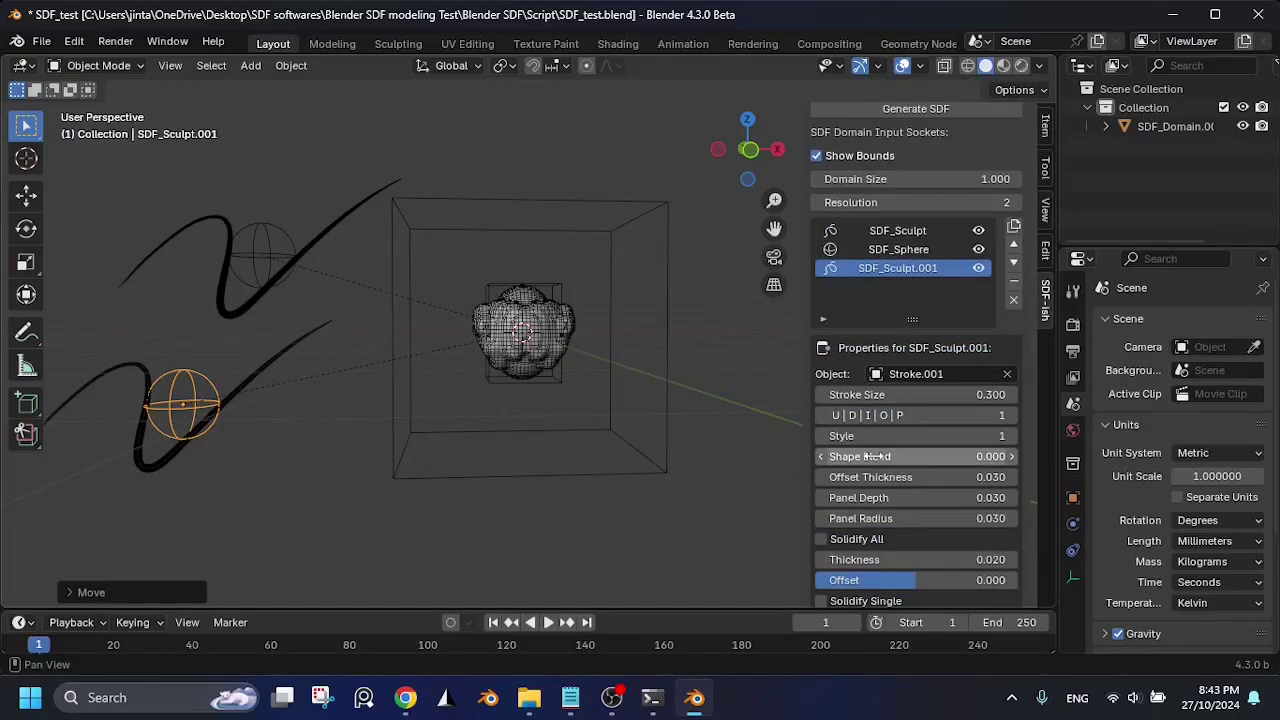
Step: Put the second SDF Sculpt's stroke object into Draw Mode
click(141, 388)
click(112, 67)
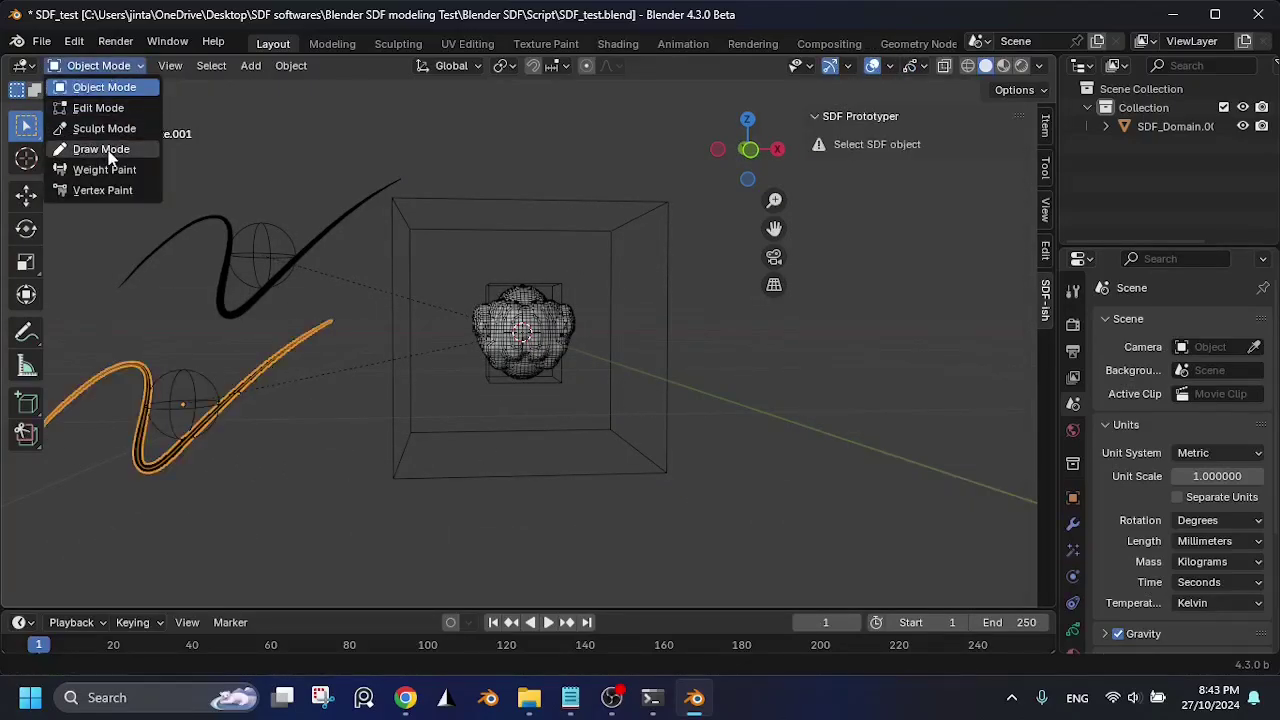
click(109, 150)
Step: Draw strokes with the second stroke object to carve grooves into the sculpted sphere, and hide the viewport overlays
scroll(534, 349, up, 6)
mouse_move(534, 349)
middle_down()
mouse_move(409, 345)
mouse_move(445, 264)
mouse_move(399, 380)
mouse_move(505, 350)
mouse_move(425, 362)
mouse_move(484, 364)
middle_up()
scroll(399, 380, up, 3)
scroll(405, 380, down, 4)
scroll(484, 364, up, 2)
click(870, 67)
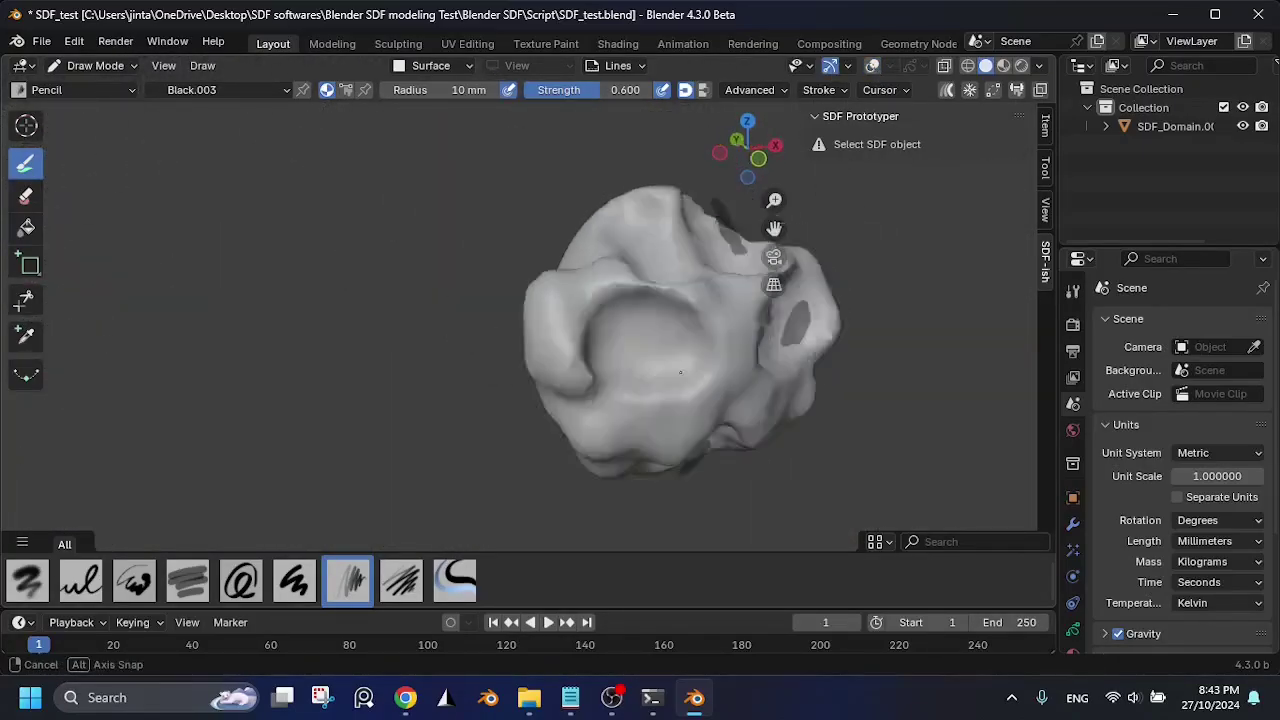